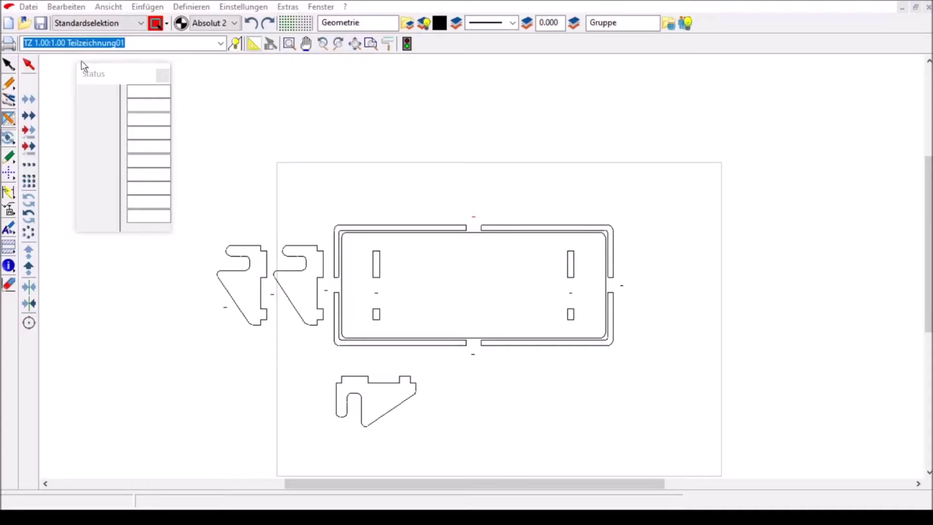
Delete the separate bracket below the table frame and start a DXF export of the drawing
left_click(28, 8)
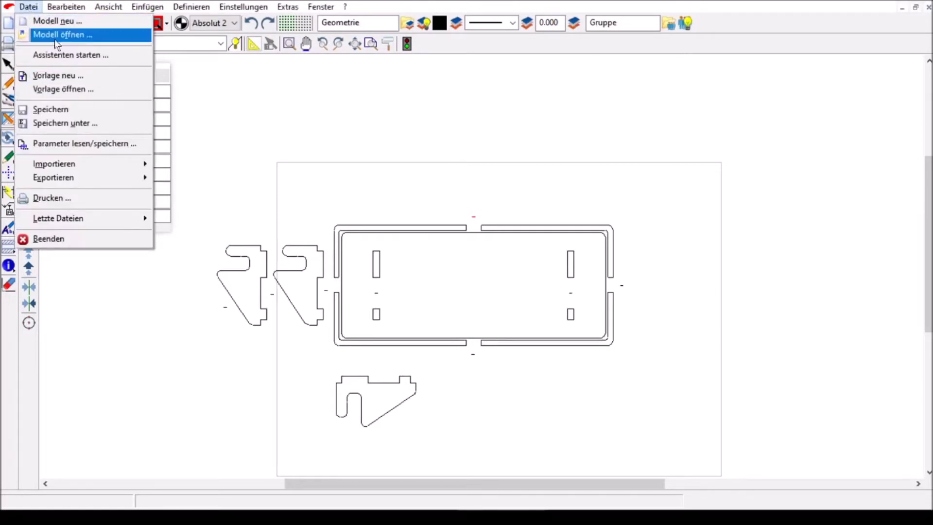
left_click(228, 138)
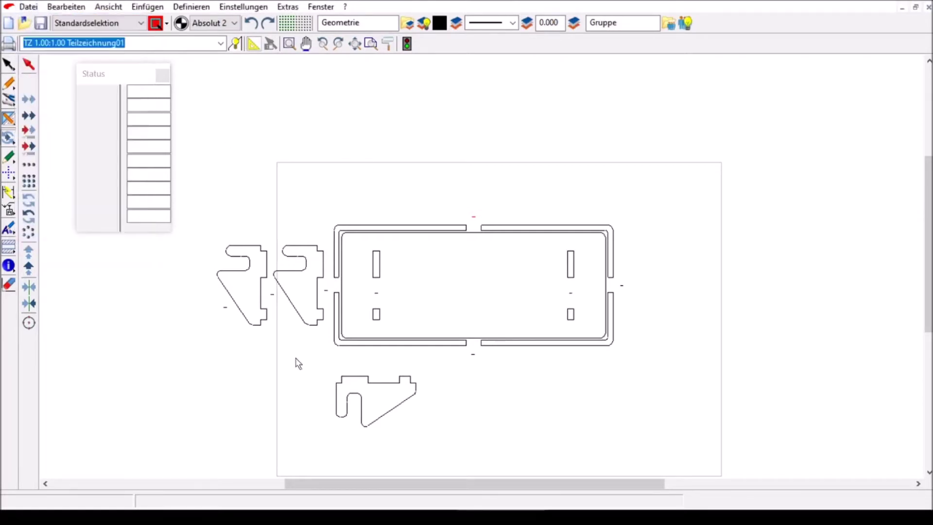
left_click(28, 64)
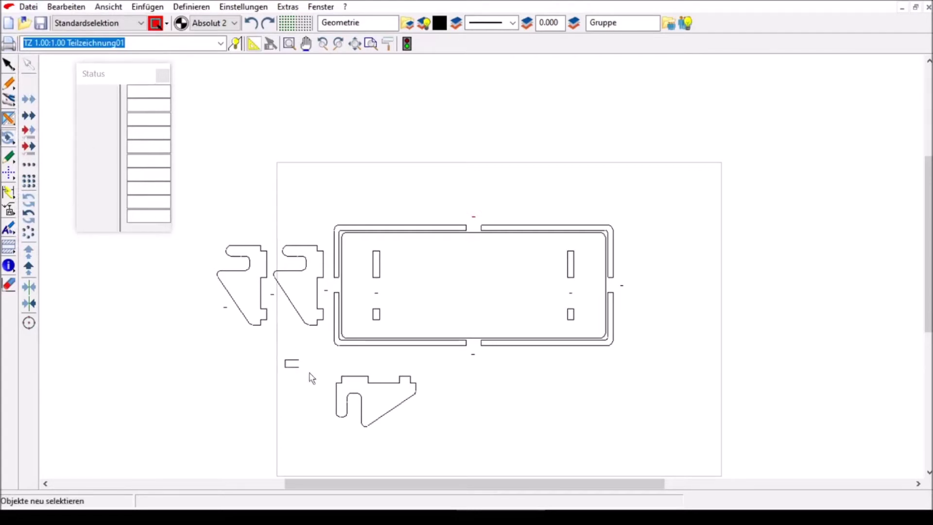
left_click_drag(312, 378, 471, 450)
key("Delete")
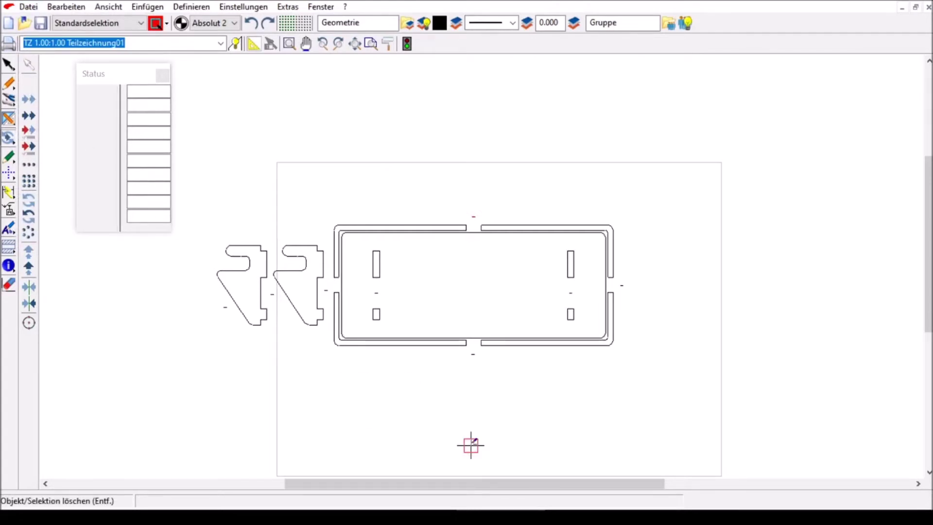
left_click(30, 6)
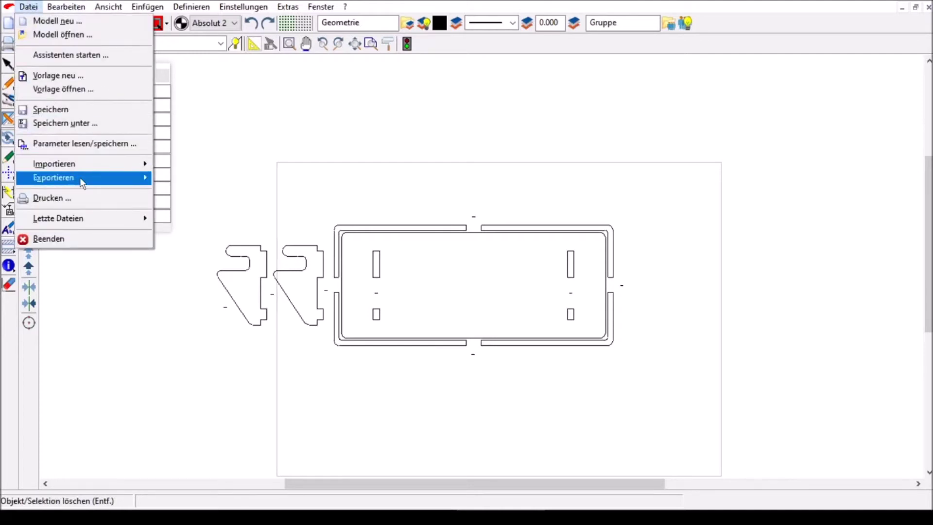
mouse_move(54, 177)
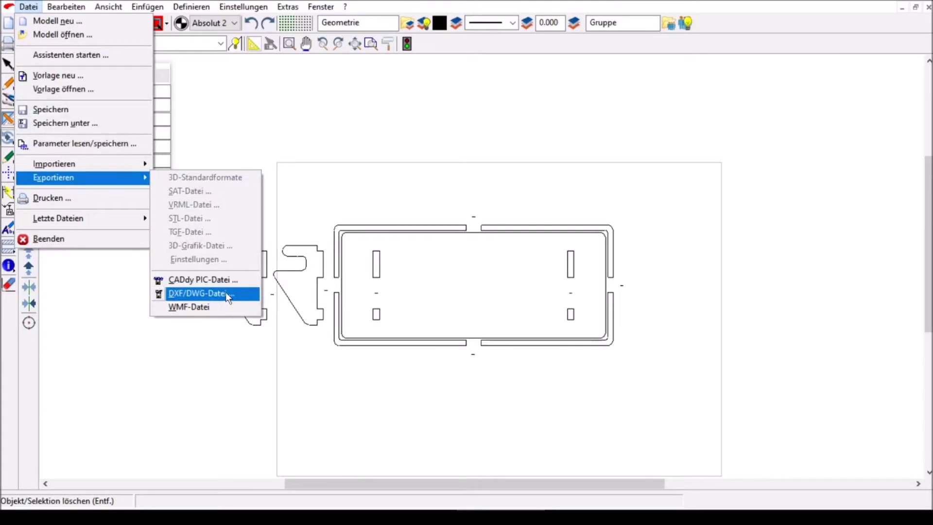
left_click(227, 295)
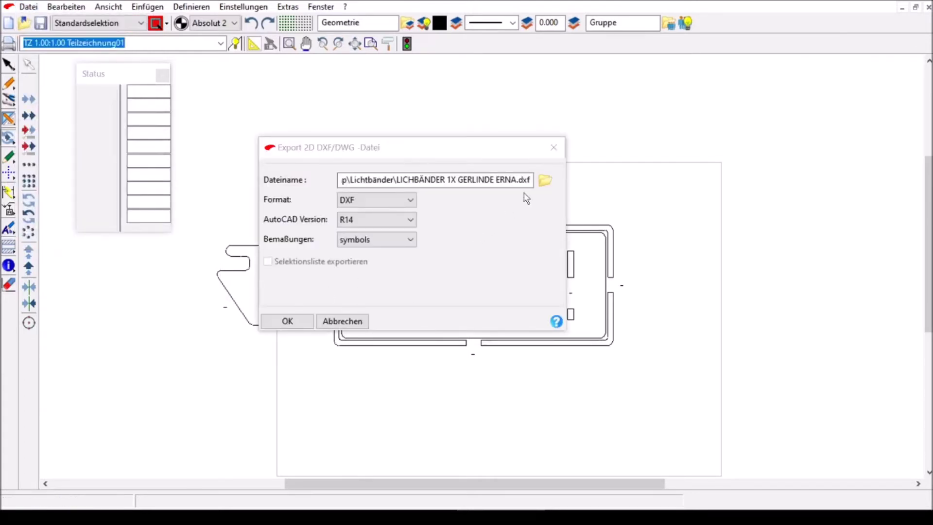
Browse the DXF save location to OneDrive > MOD Temp > Betttablet
left_click(544, 180)
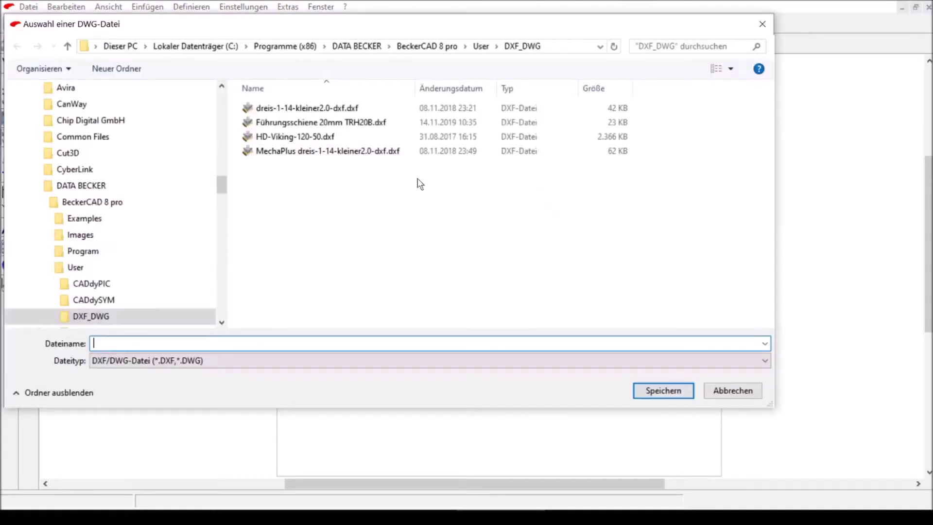
left_click_drag(222, 190, 221, 90)
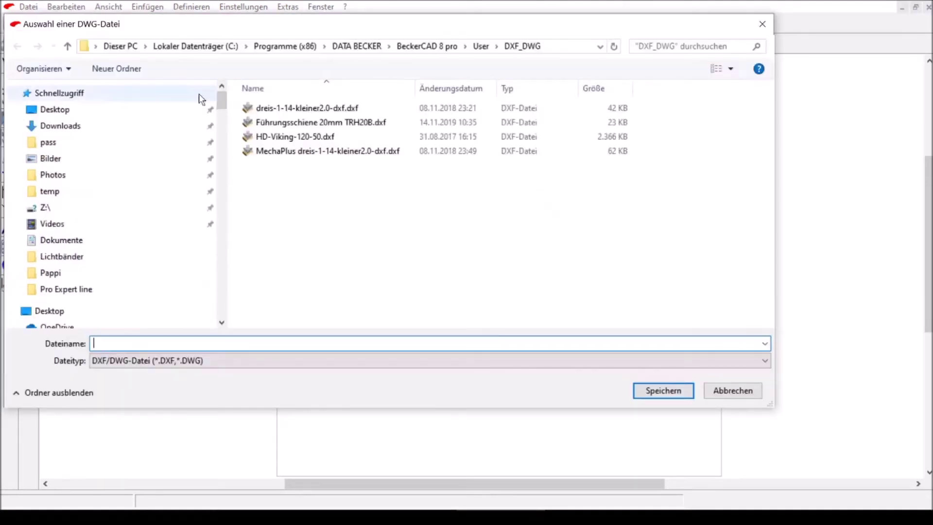
left_click(59, 327)
left_click(266, 153)
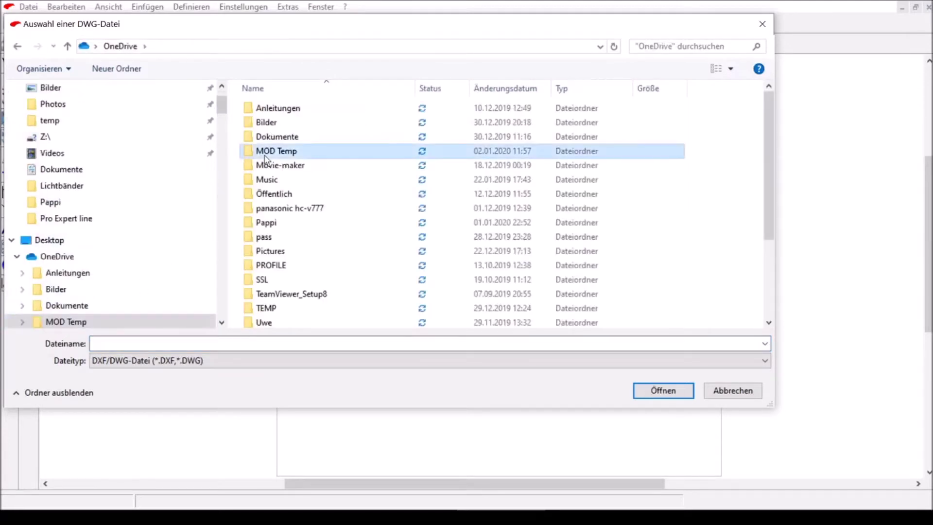
double_click(266, 154)
double_click(280, 166)
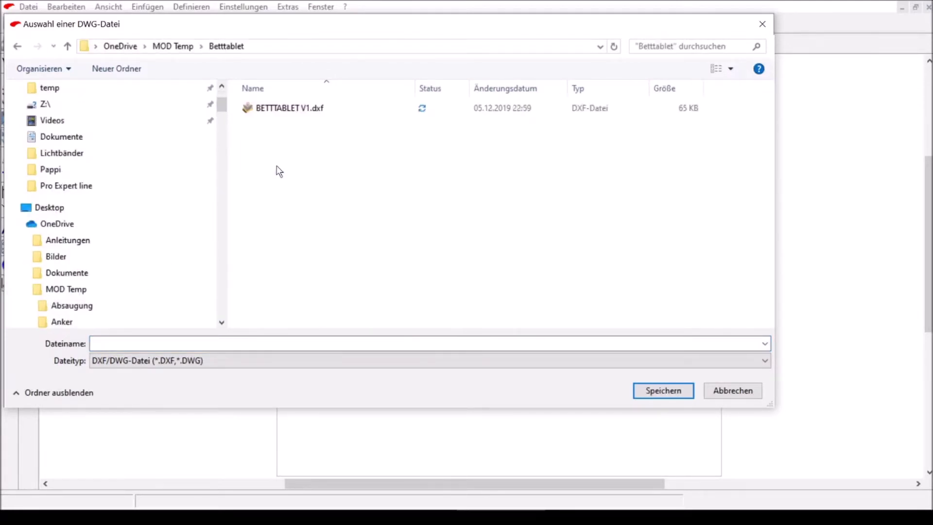
Name the file Anhängtisch without the .MOD ending and confirm the DXF export
left_click(167, 344)
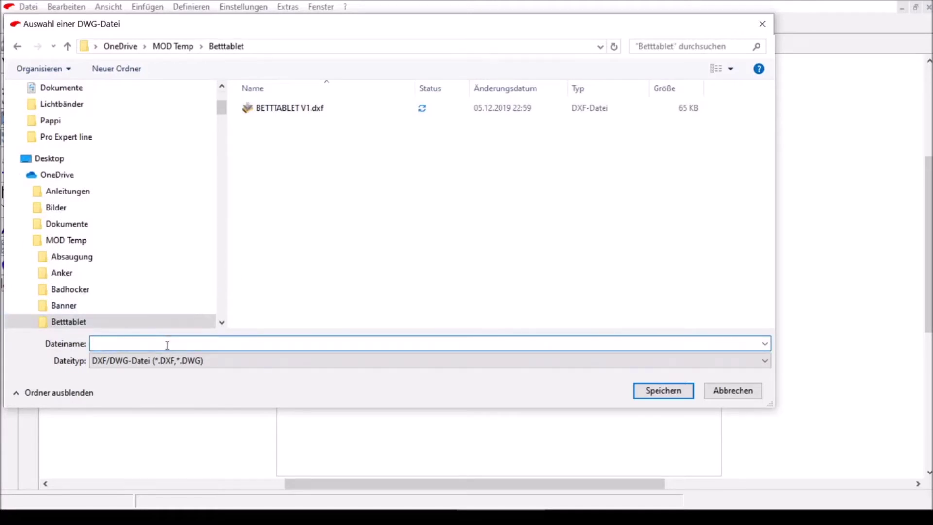
type("A")
key("Down")
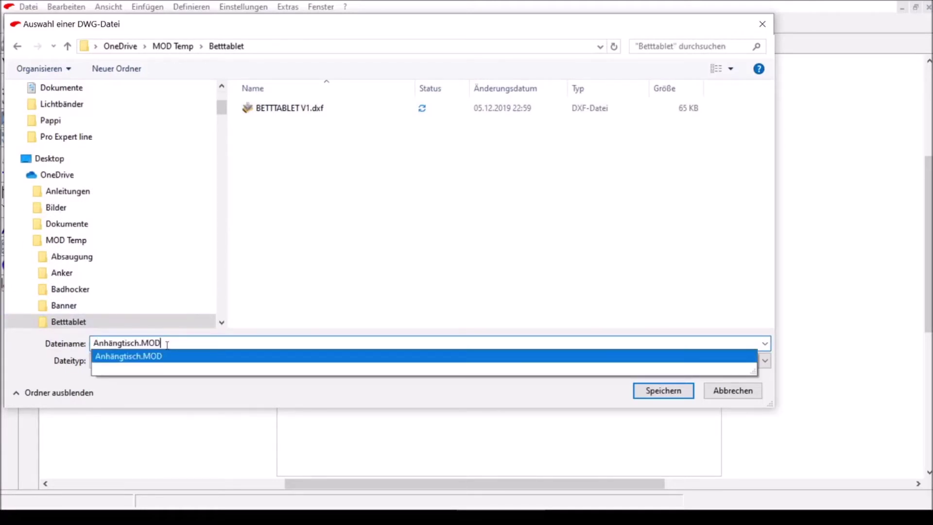
key("BackSpace")
key("BackSpace")
key("BackSpace")
key("BackSpace")
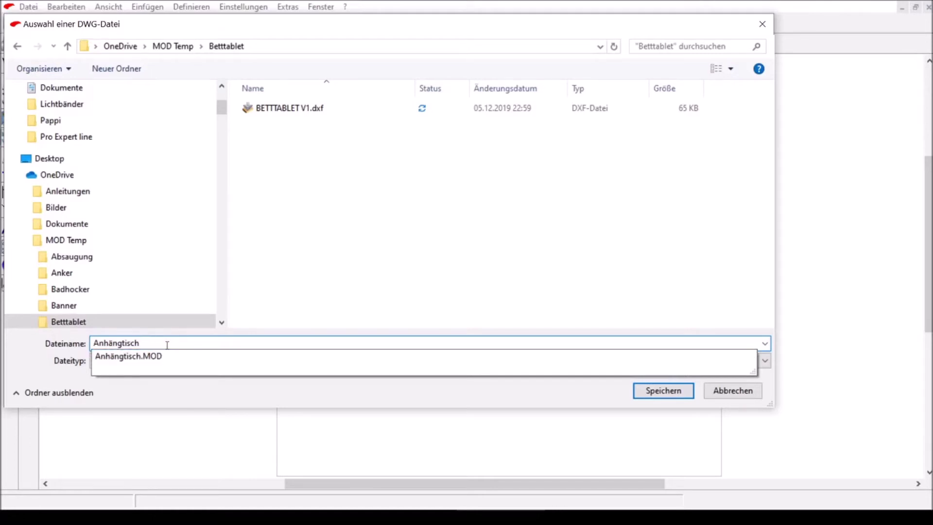
key("Return")
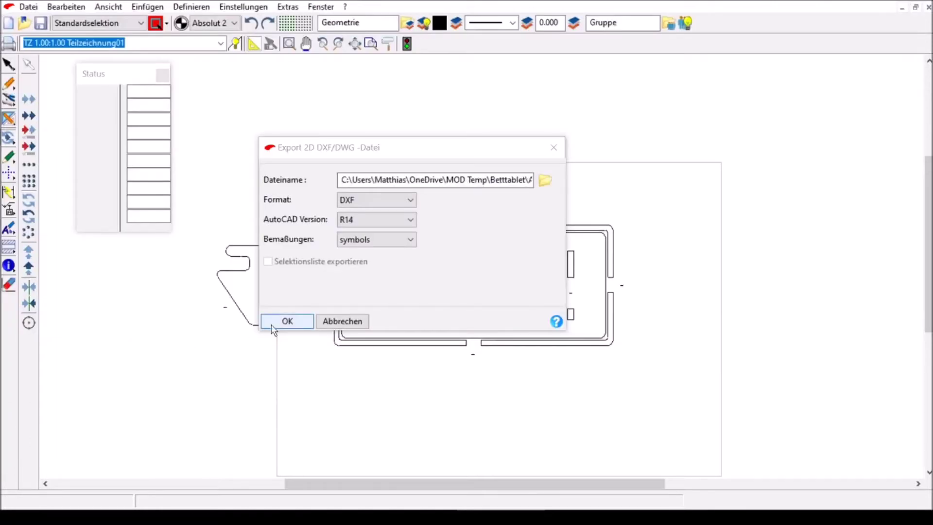
left_click(298, 322)
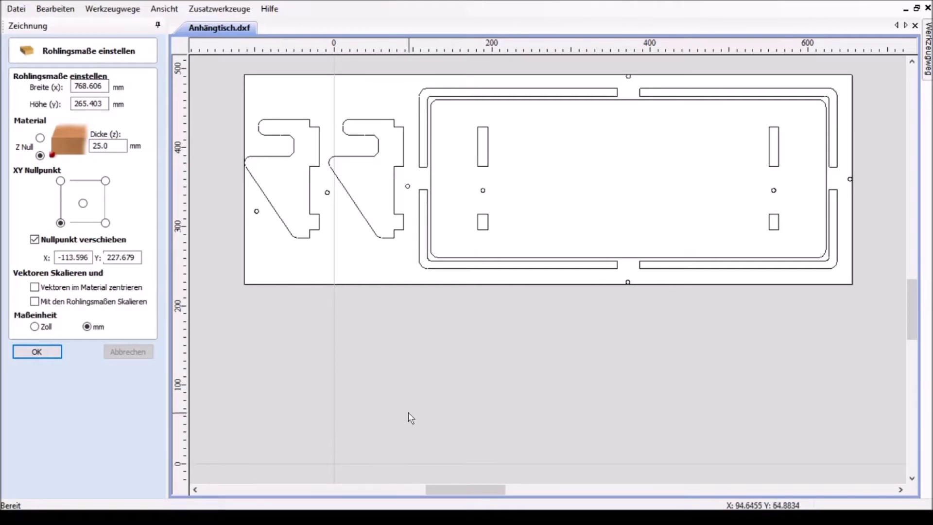
Open Anhängtisch.dxf from the Betttablet folder in Cut2D
left_click(16, 8)
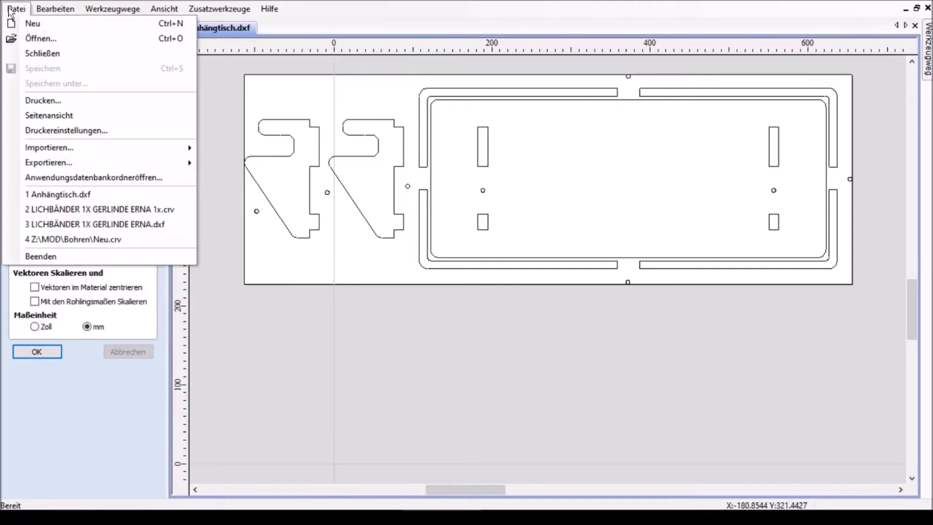
mouse_move(48, 148)
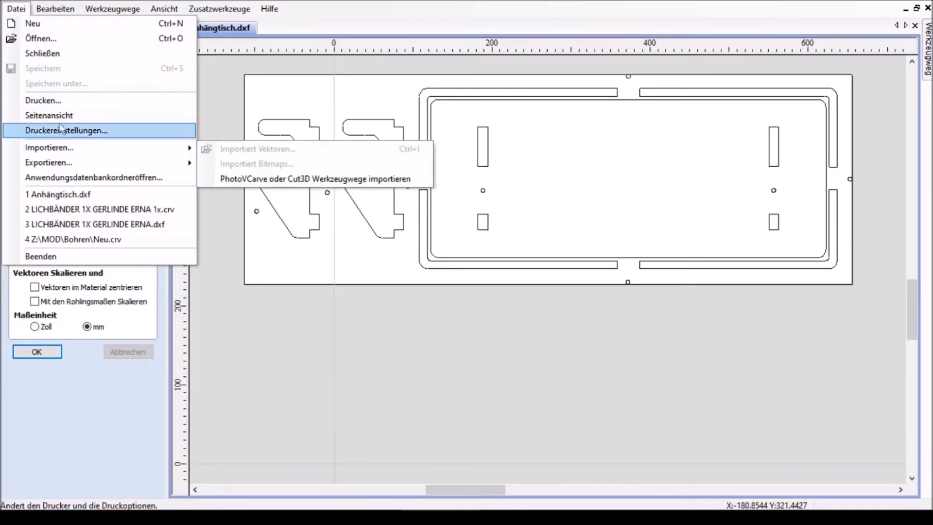
left_click(67, 39)
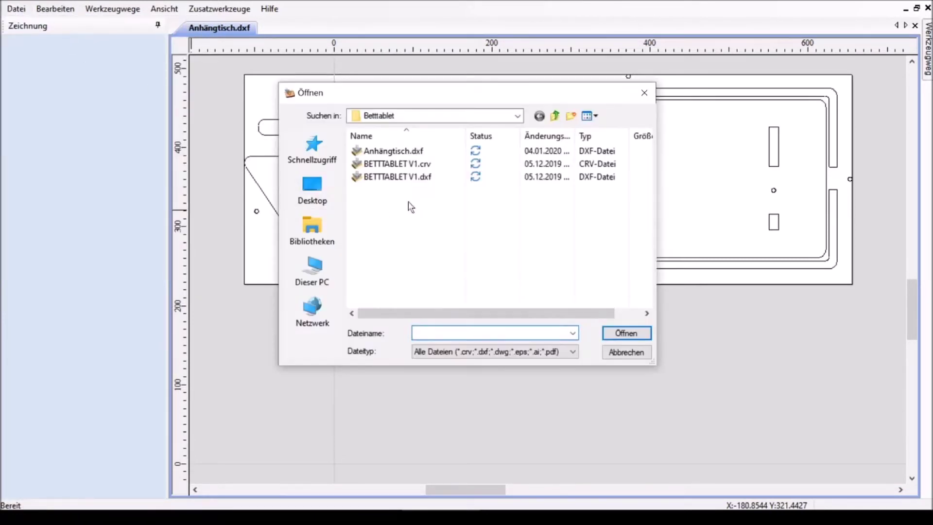
left_click(393, 150)
left_click(631, 334)
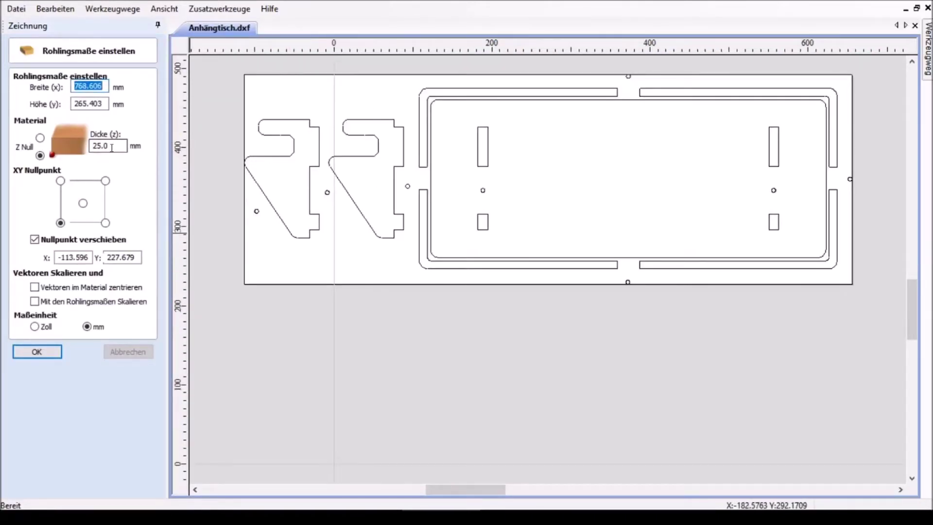
Set blank thickness to 12 mm, turn off origin offset, centre vectors in material, and confirm
left_click(112, 146)
type("12")
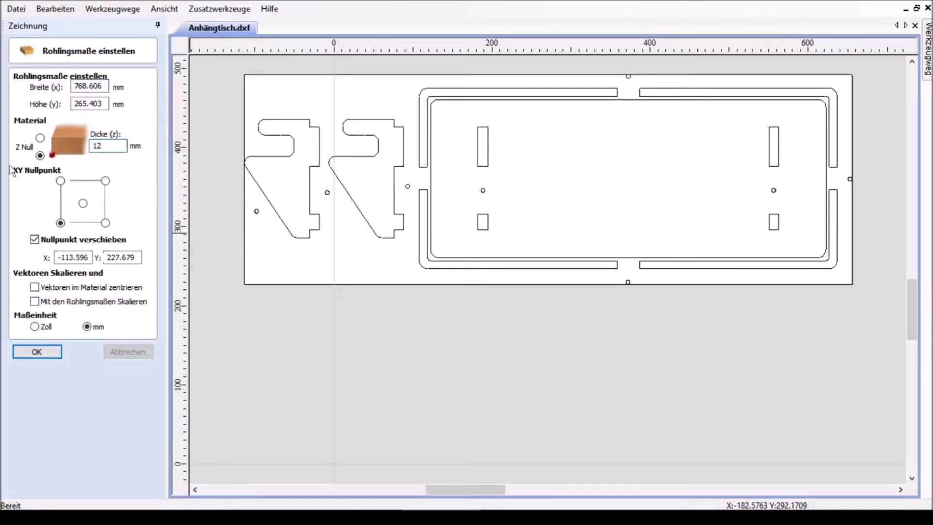
left_click(35, 240)
left_click(34, 287)
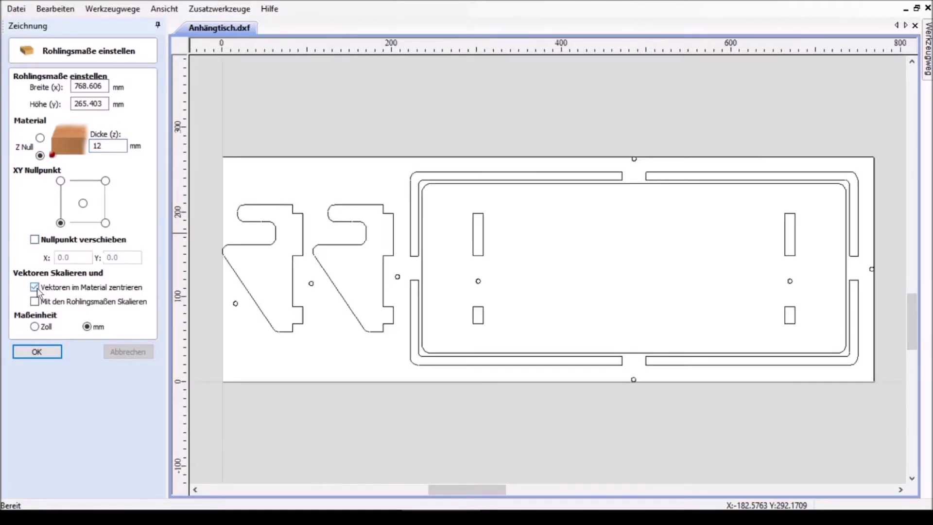
left_click(32, 353)
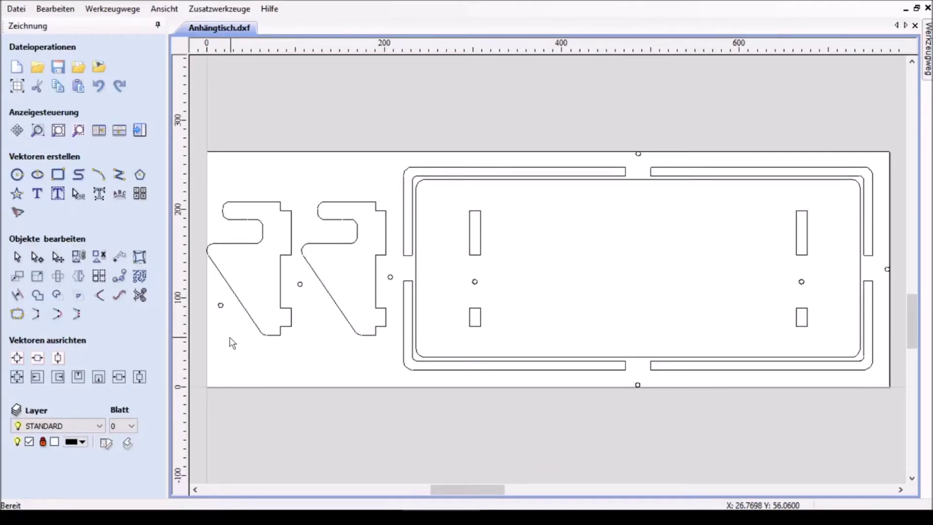
Select all vectors and join them into nine closed outlines at 0.5 mm tolerance
key("ctrl+a")
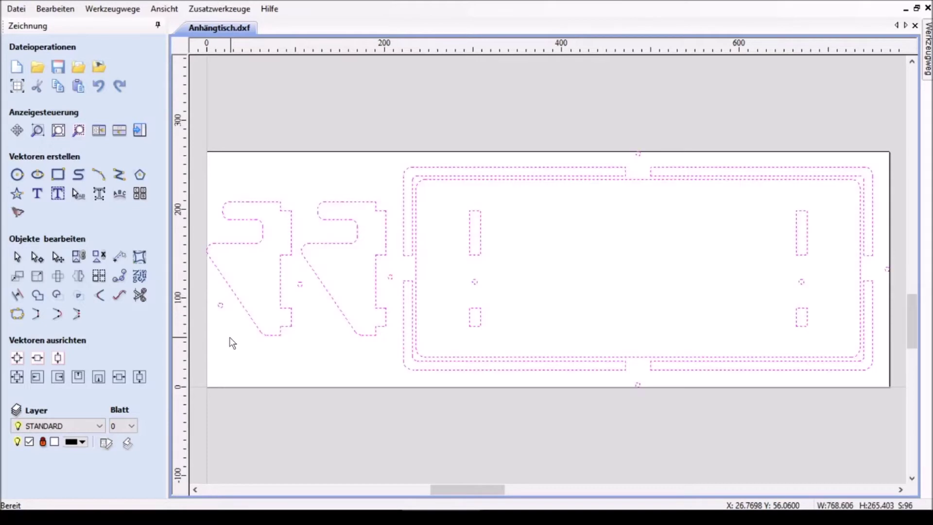
left_click(56, 12)
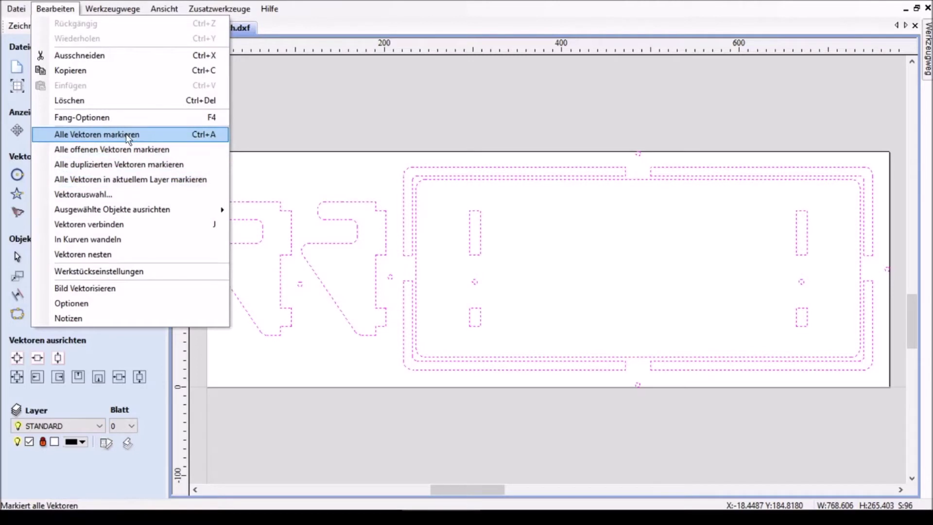
left_click(203, 137)
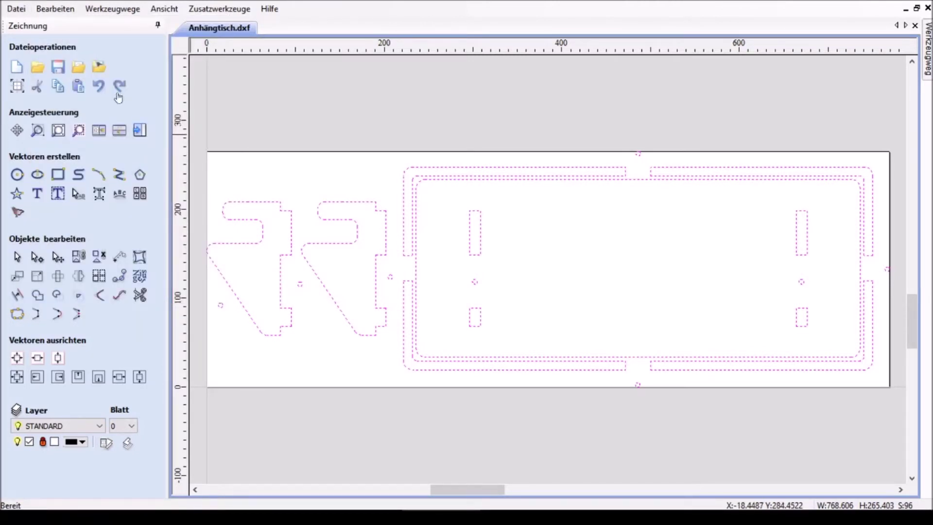
left_click(55, 9)
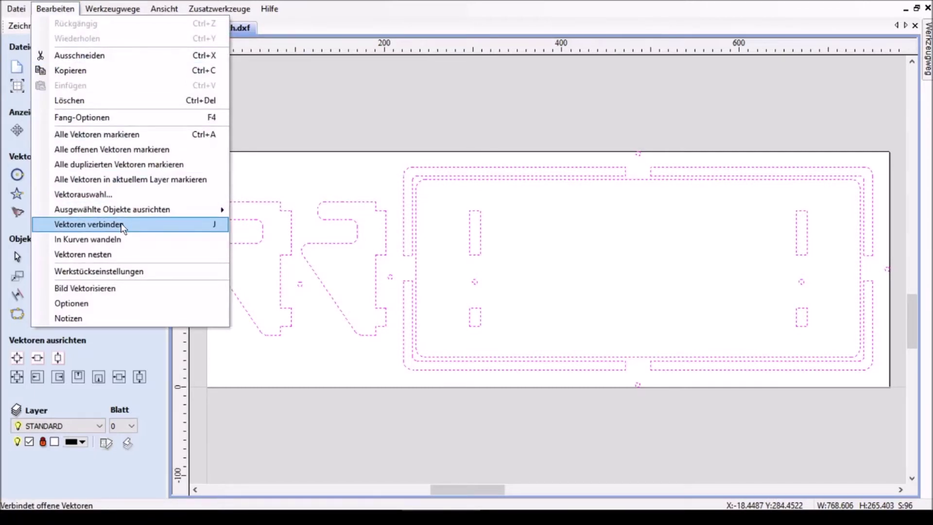
left_click(122, 225)
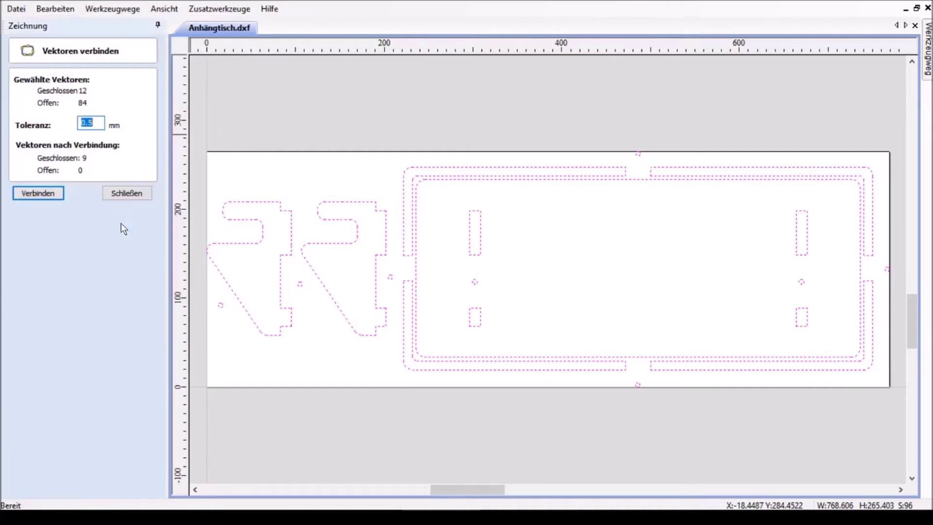
left_click(22, 194)
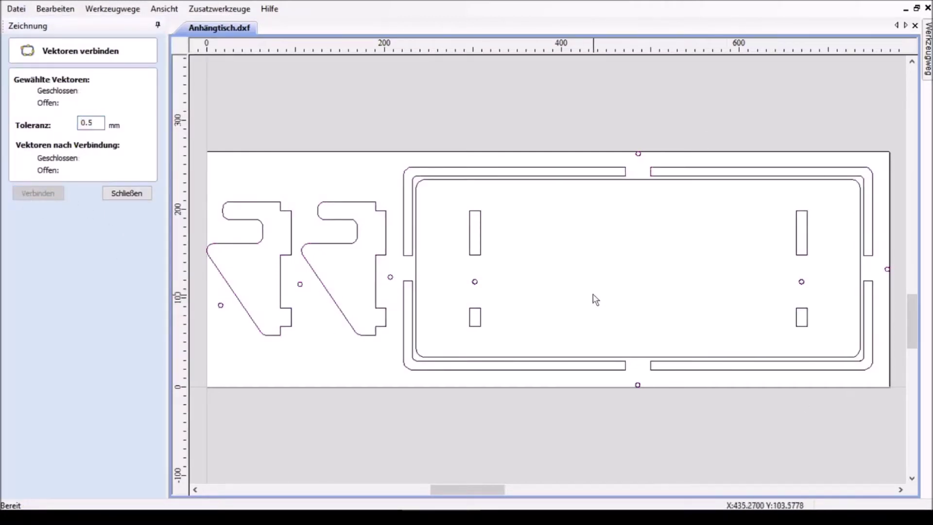
left_click(127, 193)
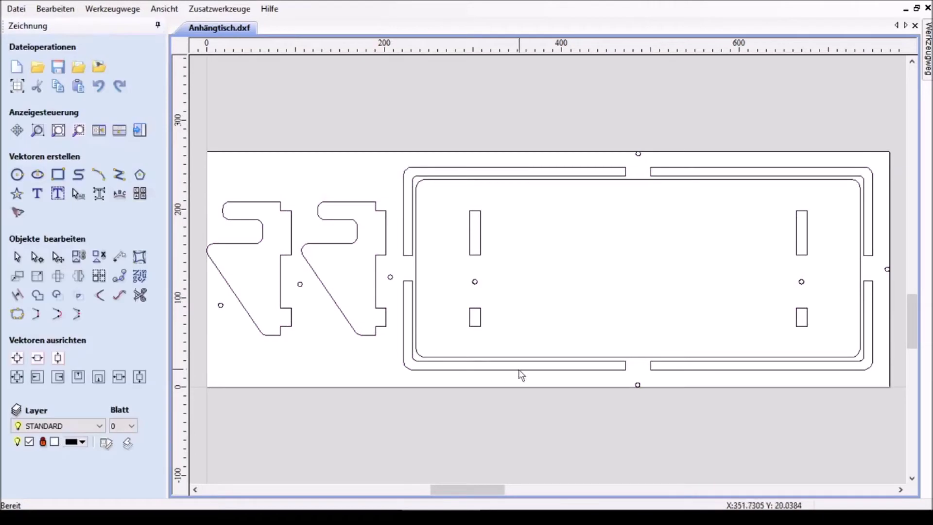
Try selecting the L-shaped slots and second bracket, then clear the selection
left_click(519, 374)
left_click(748, 371)
left_click(873, 261)
left_click(419, 174)
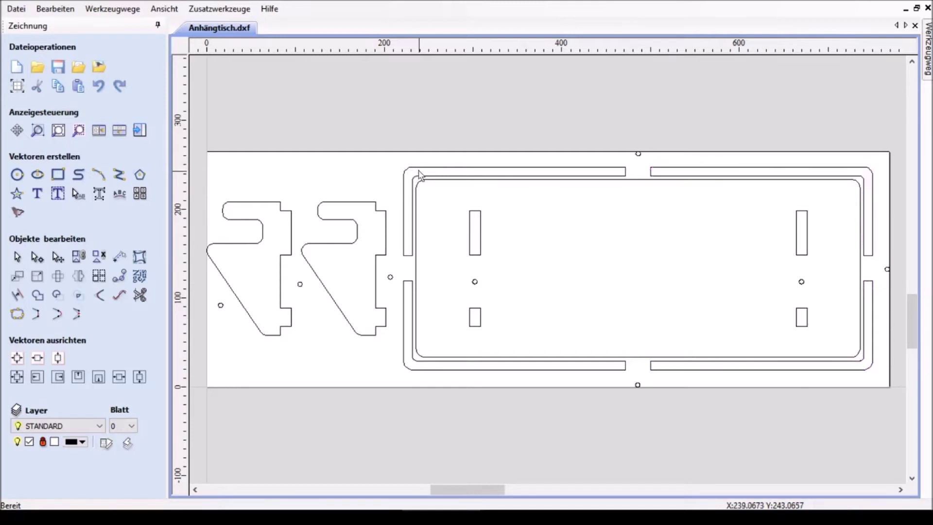
left_click(421, 175)
left_click(358, 236)
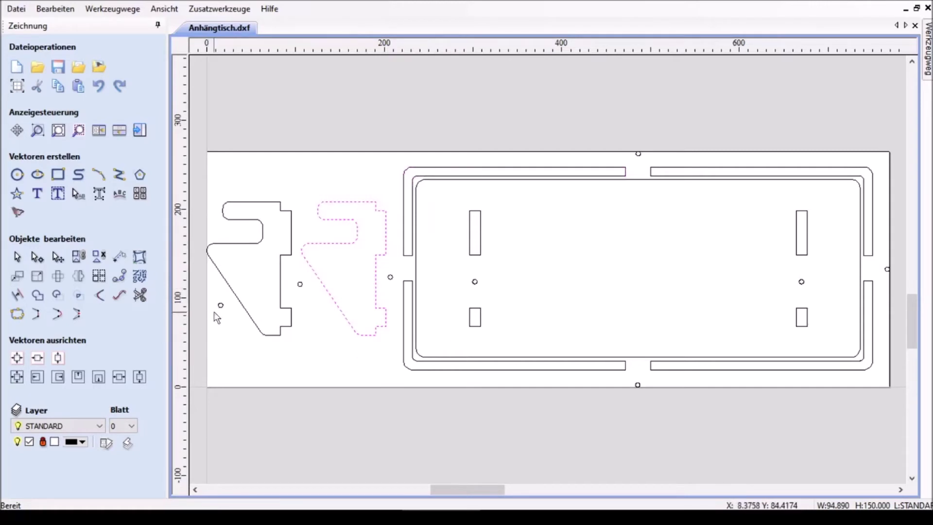
Select the eight small hole circles beside the brackets and along the frame edges
left_click(225, 316)
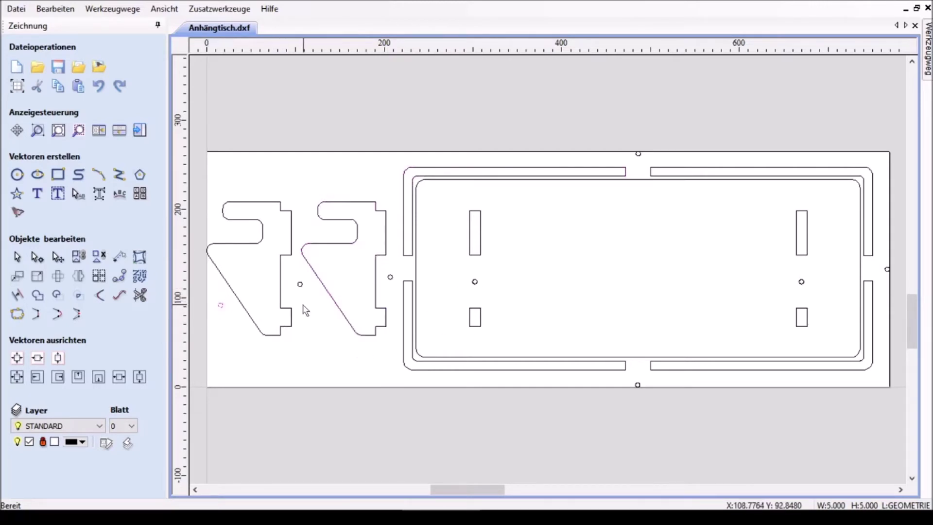
left_click(300, 284, "shift")
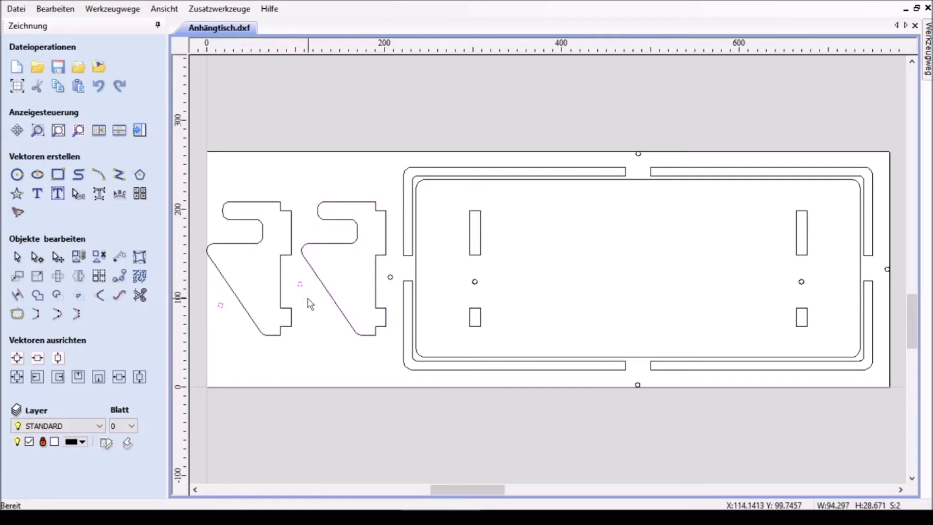
left_click(391, 277, "shift")
left_click(475, 281, "shift")
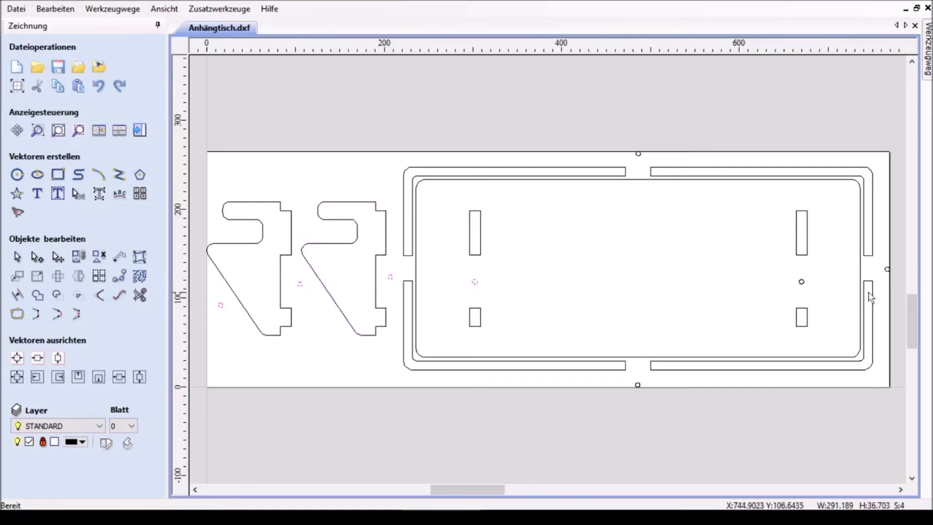
left_click(801, 282, "shift")
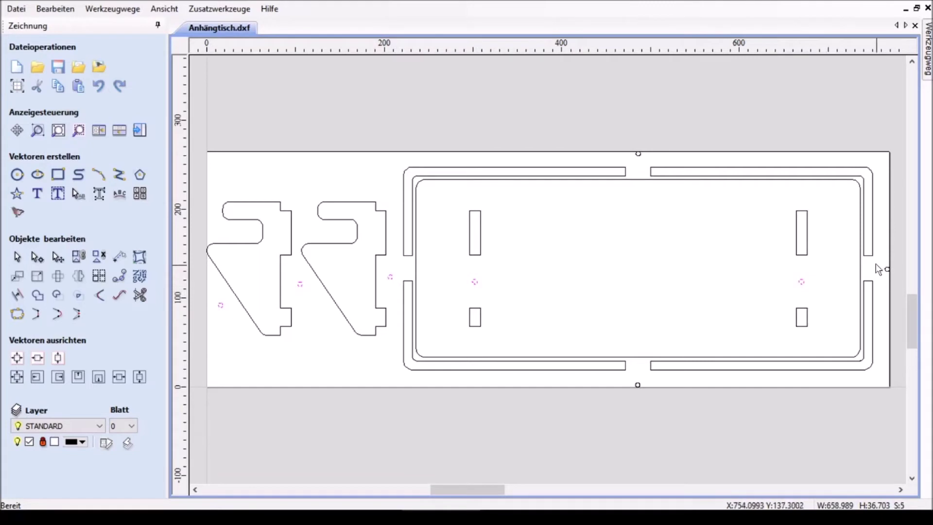
left_click(888, 269, "shift")
left_click(638, 384, "shift")
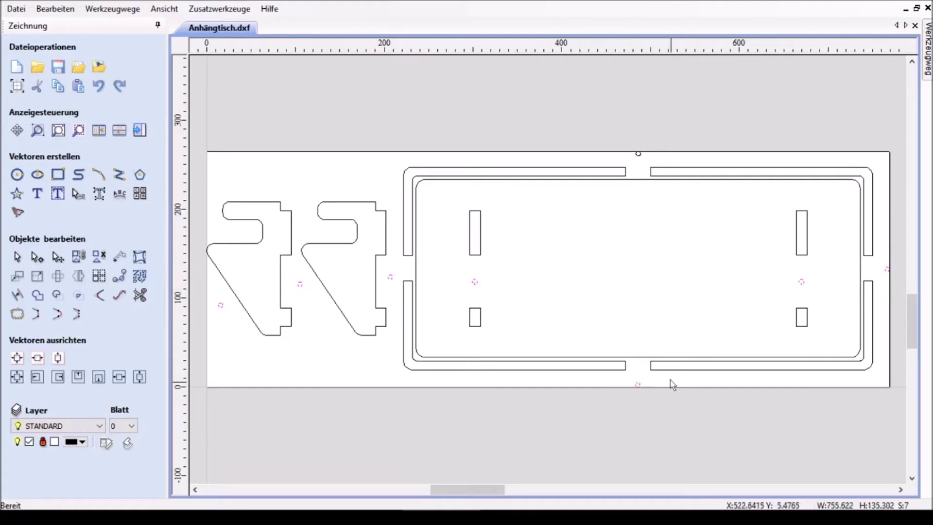
left_click(637, 153, "shift")
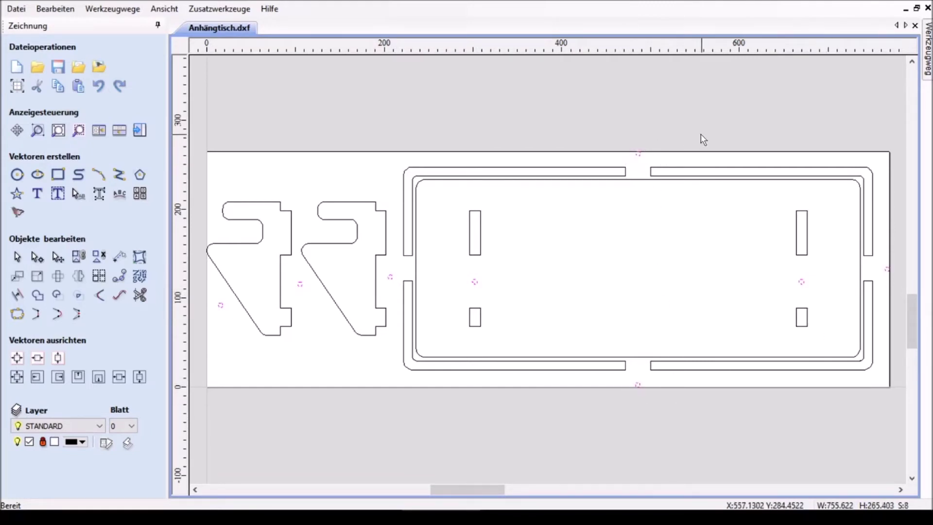
left_click(139, 130)
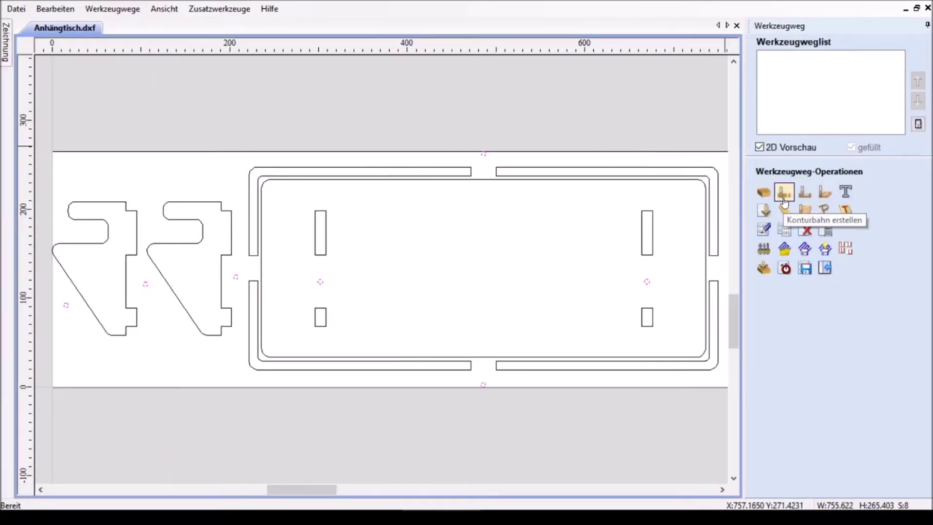
Start a pocket toolpath for the hole circles with a 12 mm cut depth
left_click(806, 197)
double_click(872, 102)
type("12")
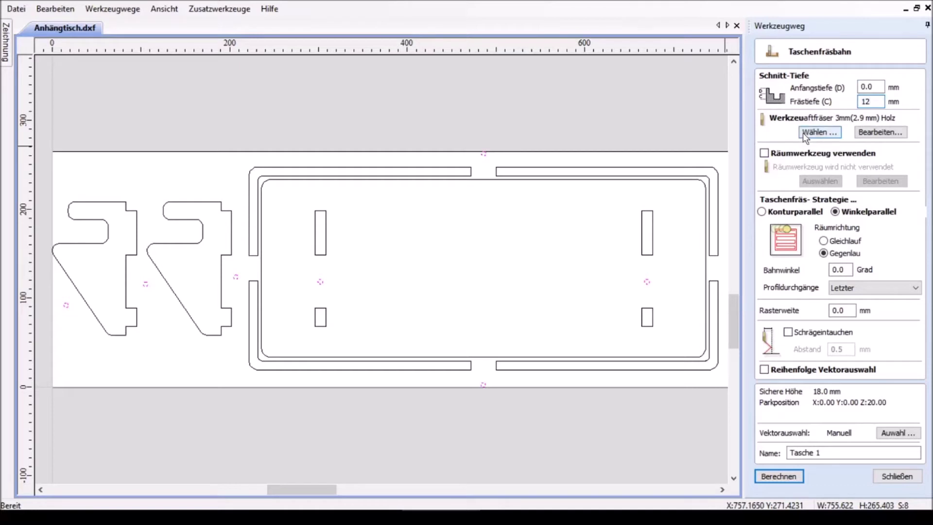
left_click(807, 132)
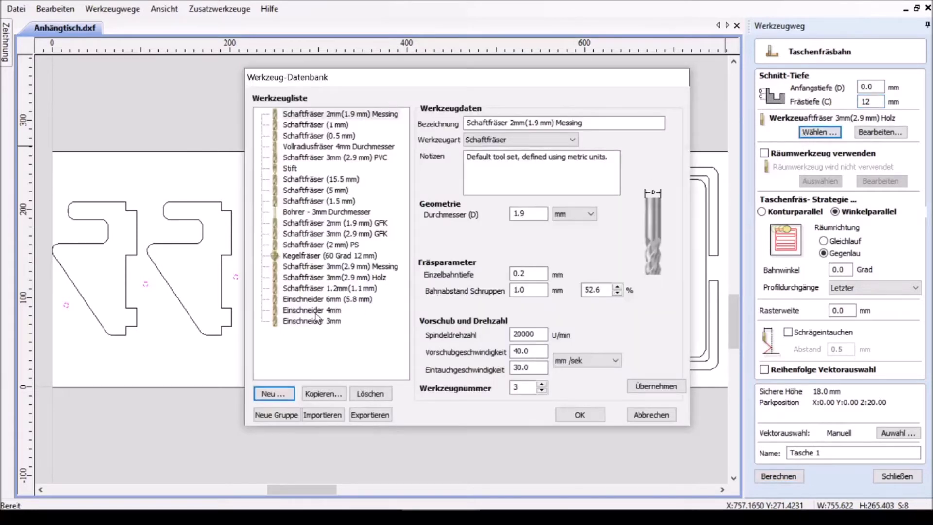
Pick the Einschneider 4mm cutter as tool number 3 for the pocket
left_click(315, 311)
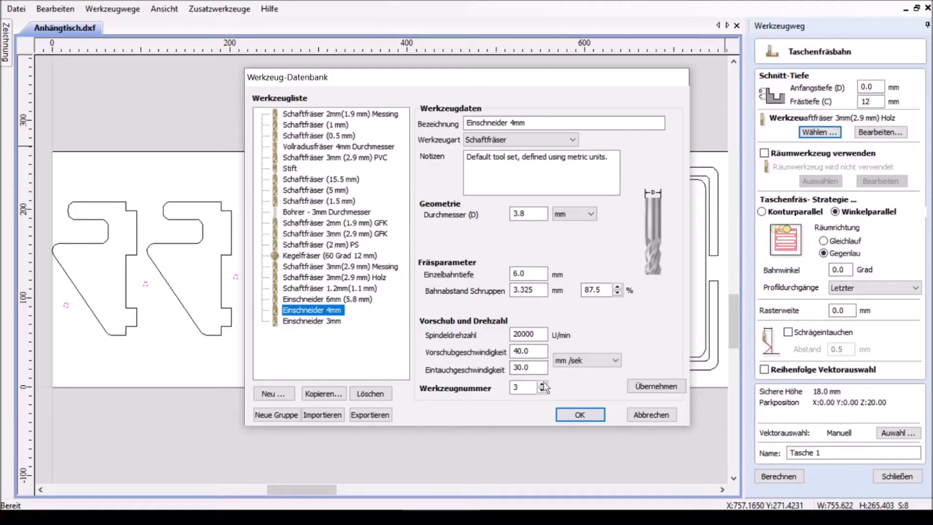
left_click(545, 383)
type("3")
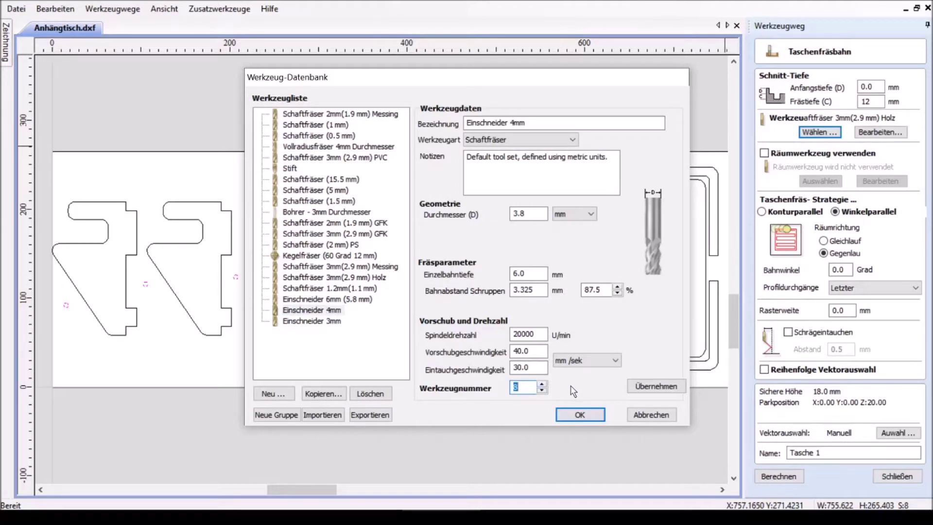
left_click(587, 416)
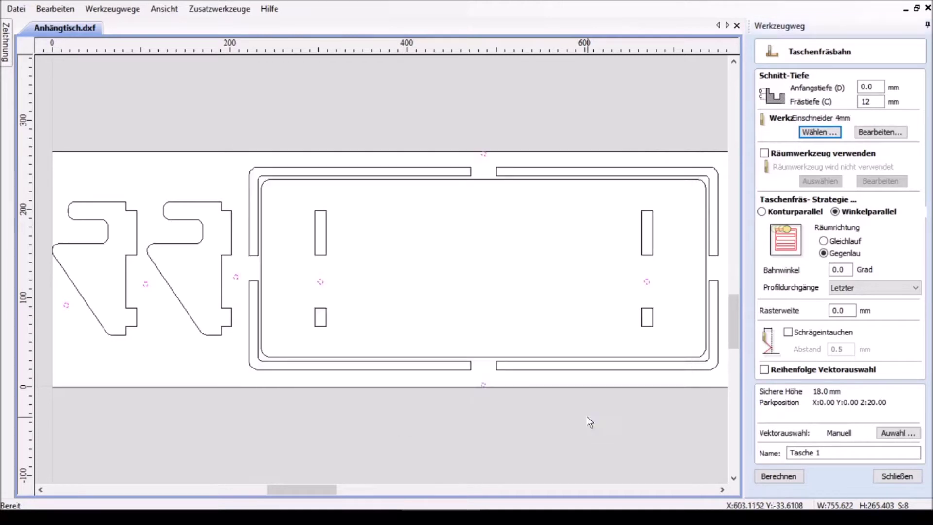
Confirm the cutter settings, calculate Tasche 1 and check its 3D preview
left_click(890, 135)
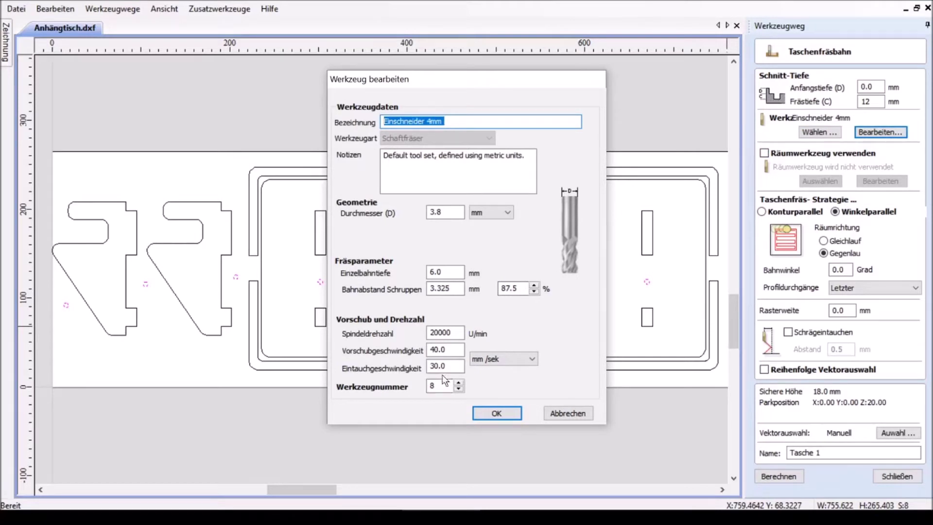
left_click(486, 411)
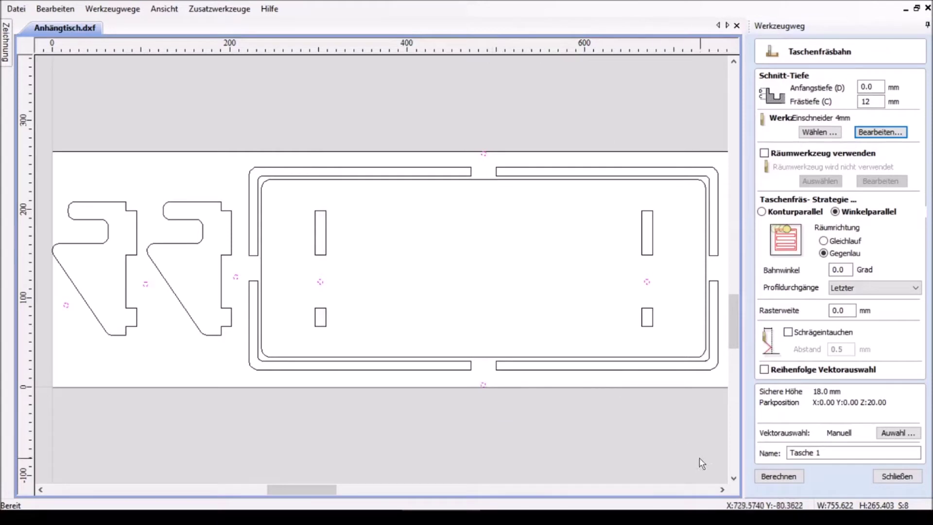
left_click(793, 476)
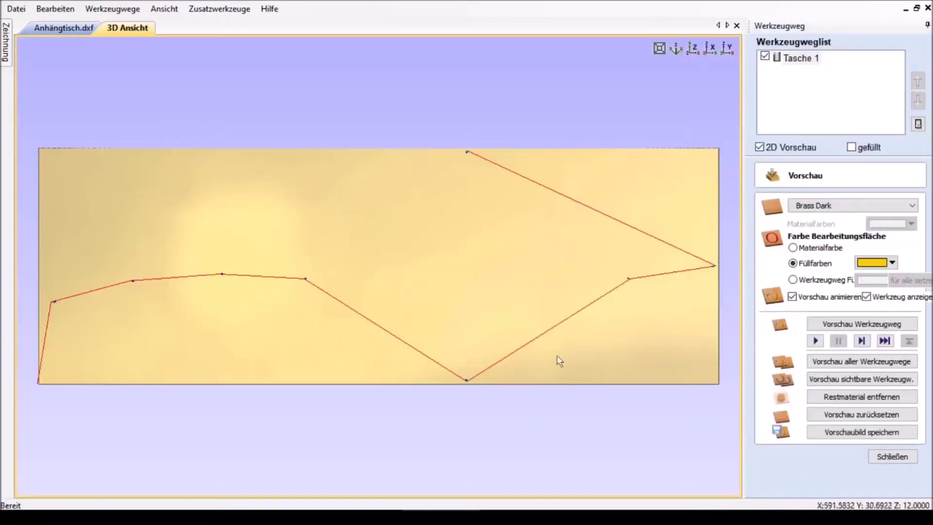
left_click(75, 29)
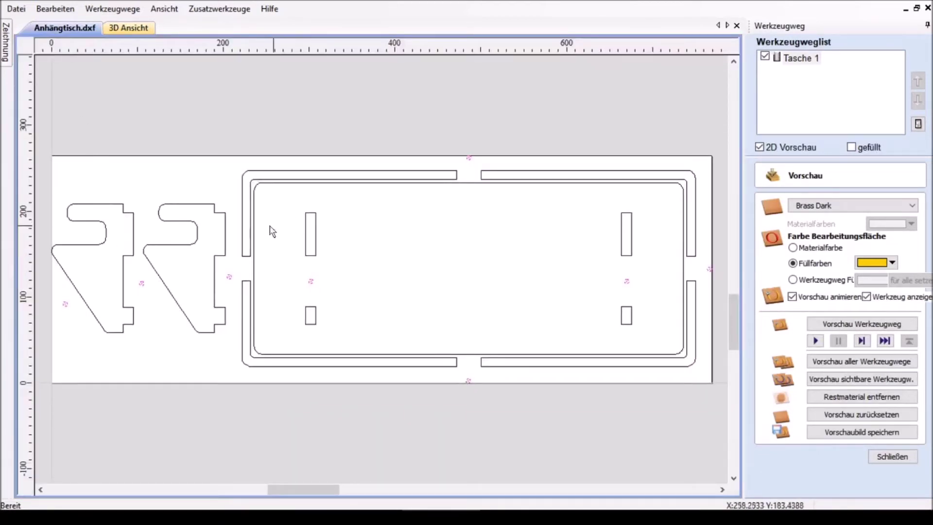
Round the upper left slot's top-left corner with a 4 mm Y-form fillet
left_click(10, 55)
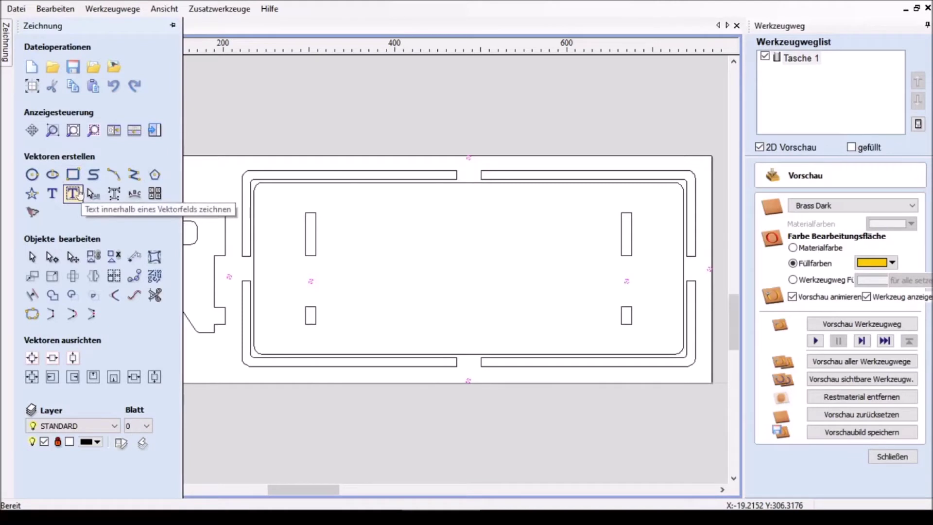
left_click(114, 296)
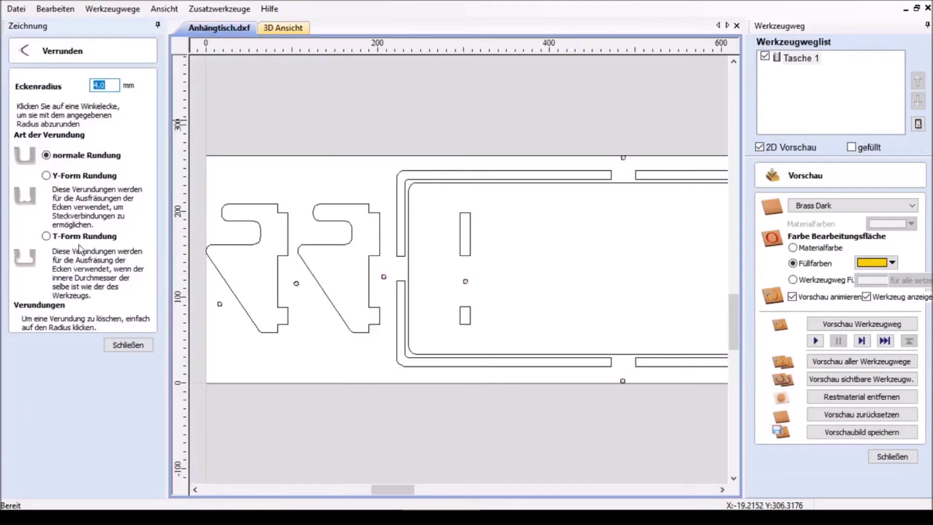
left_click(47, 176)
left_click(461, 212)
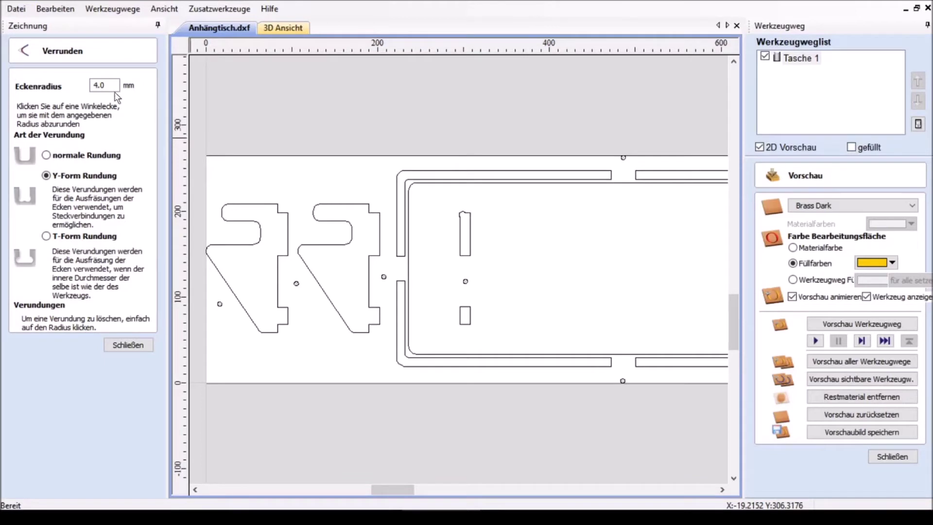
left_click_drag(112, 86, 83, 86)
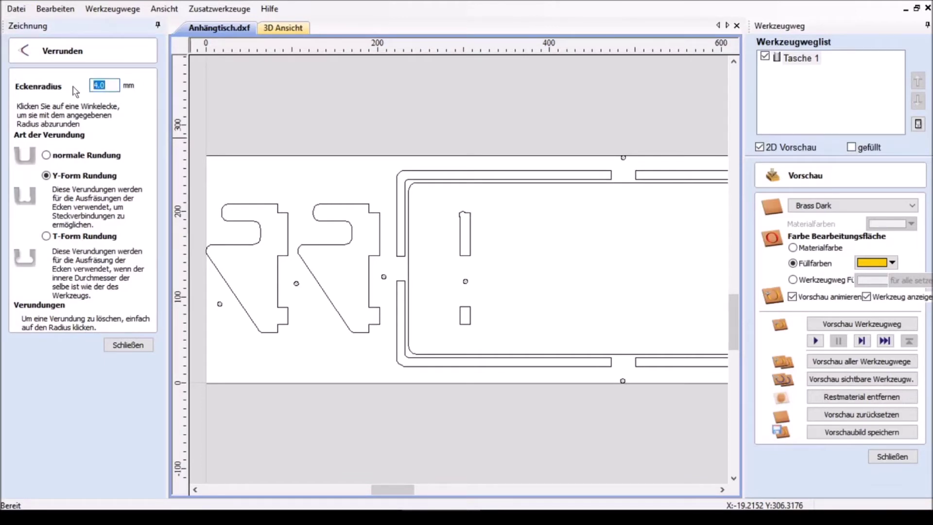
Set the corner radius to 2 mm and fillet the corners of the left upper and lower slots
type("2")
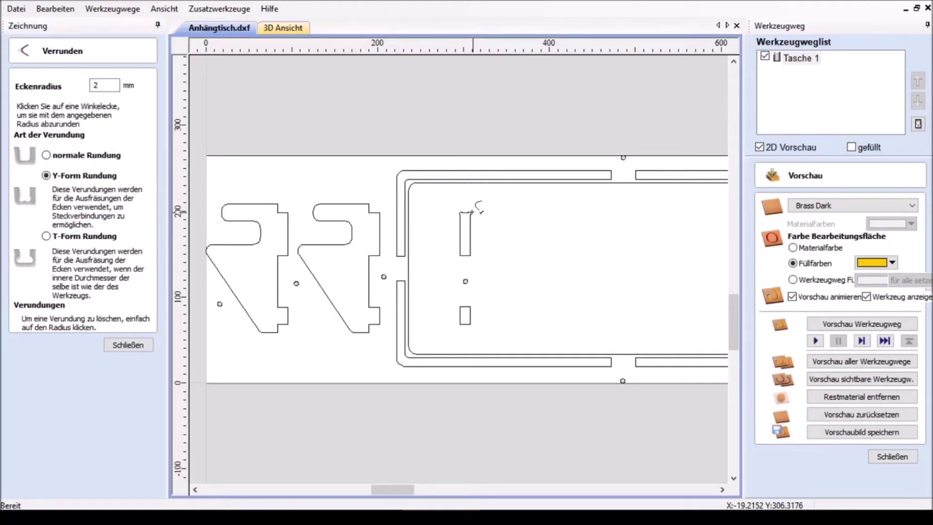
scroll(506, 250, "down", 3)
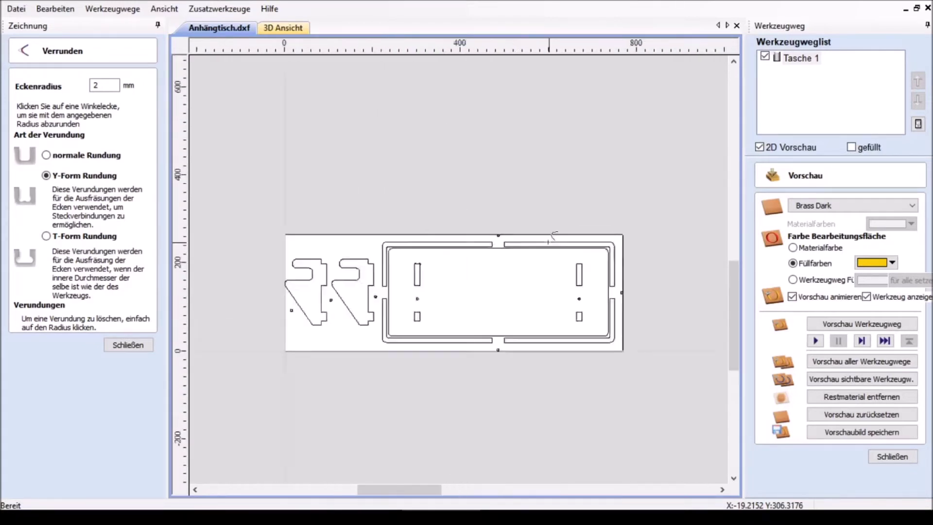
scroll(316, 326, "up", 2)
scroll(350, 229, "up", 4)
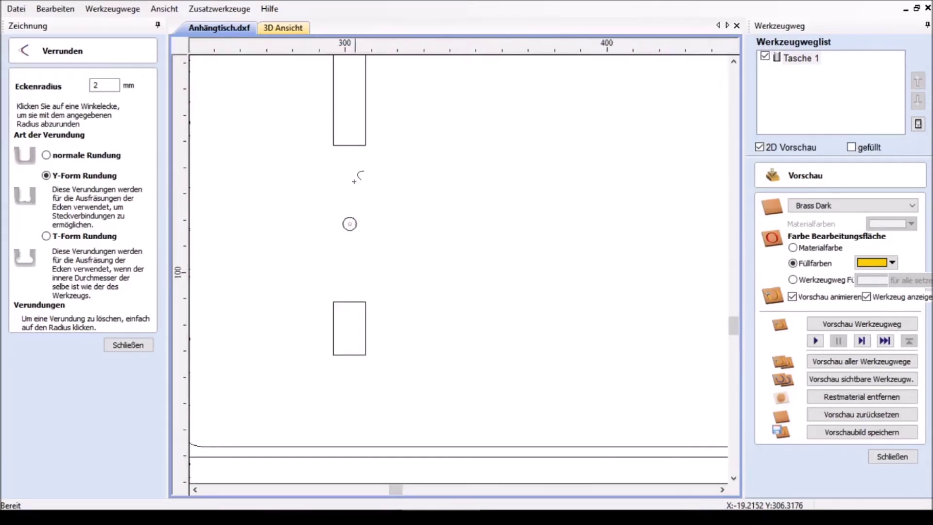
left_click(334, 145)
left_click(366, 145)
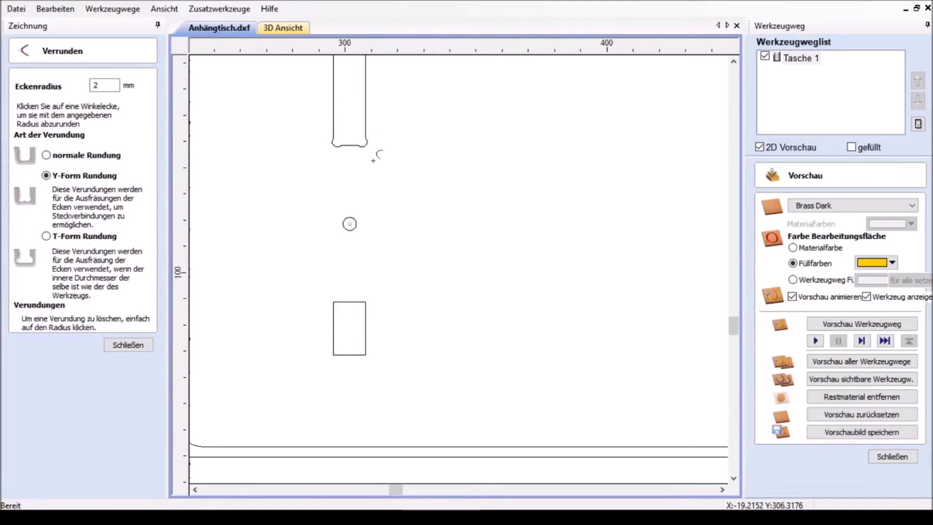
left_click(334, 301)
left_click(366, 301)
left_click(366, 355)
left_click(333, 355)
Fillet the corners of the right-hand upper and lower slots
scroll(290, 323, "down", 3)
scroll(634, 269, "up", 3)
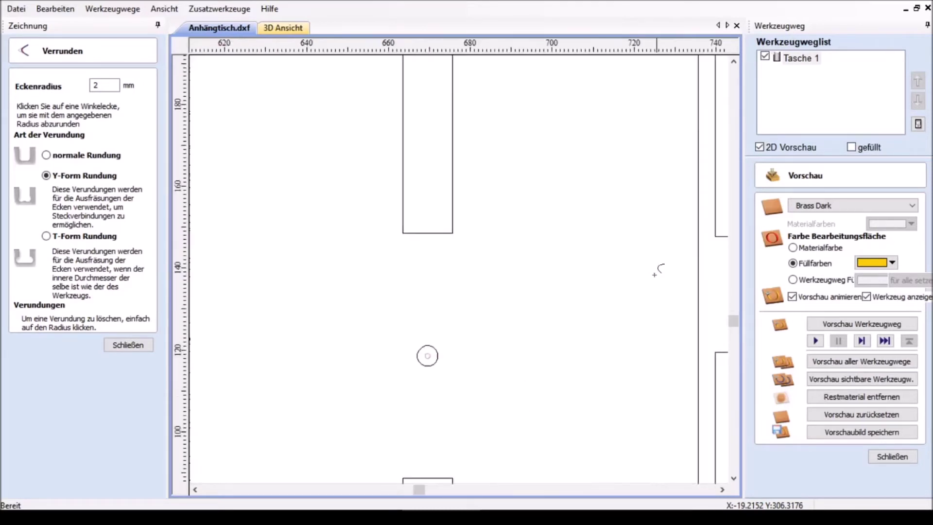
left_click(511, 104)
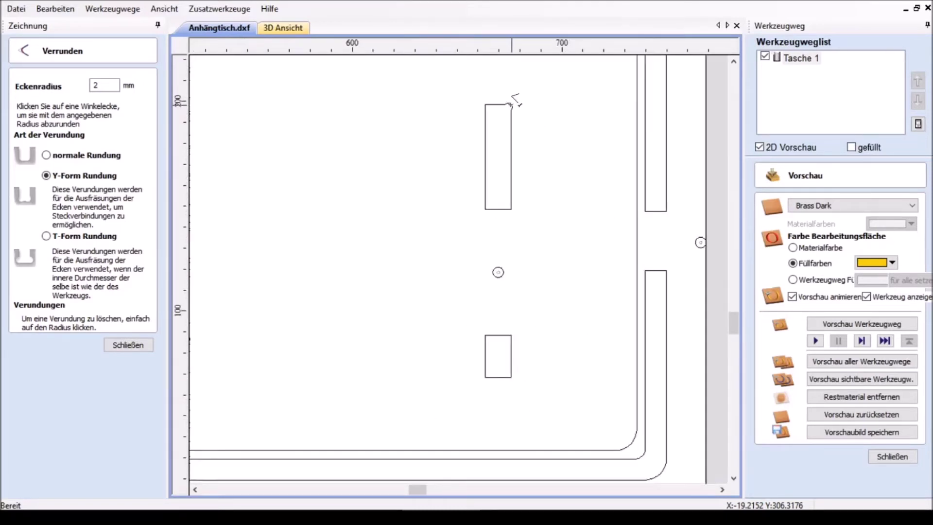
left_click(486, 104)
left_click(485, 209)
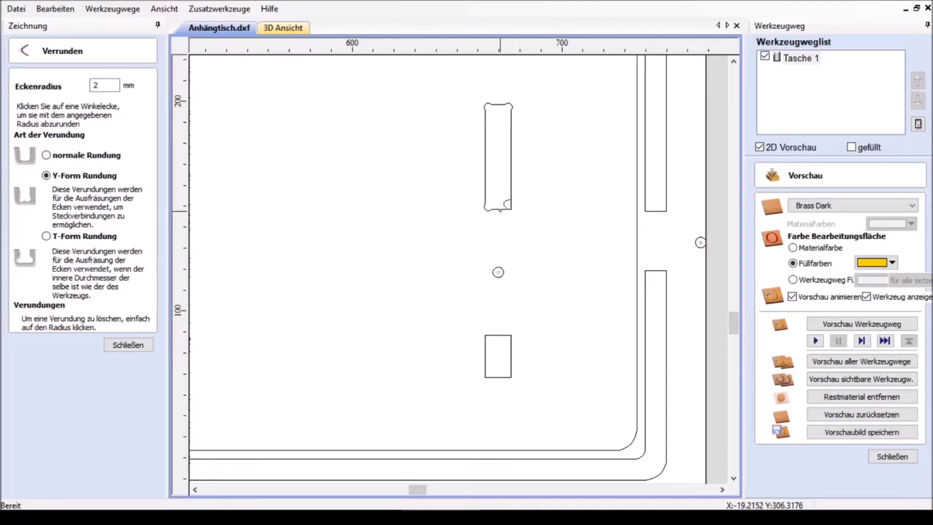
left_click(485, 334)
left_click(512, 334)
left_click(511, 377)
Add Y-form fillets to three inner notch corners of the two brackets
scroll(486, 374, "down", 2)
scroll(475, 327, "down", 2)
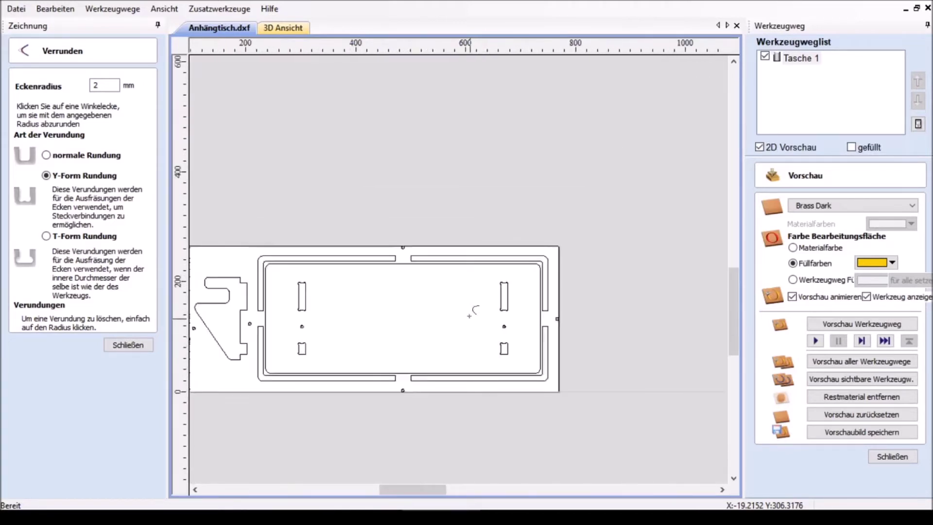
scroll(495, 309, "left", 2)
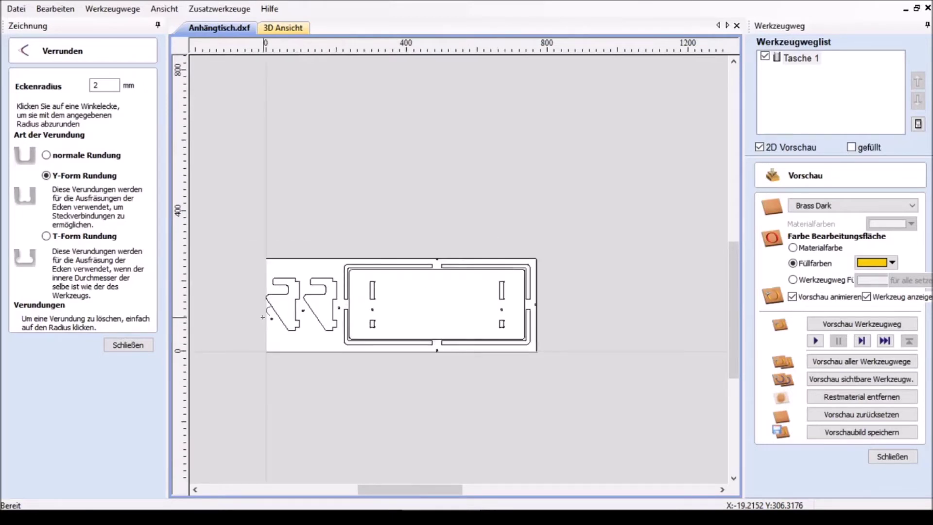
scroll(277, 314, "up", 2)
scroll(407, 243, "up", 2)
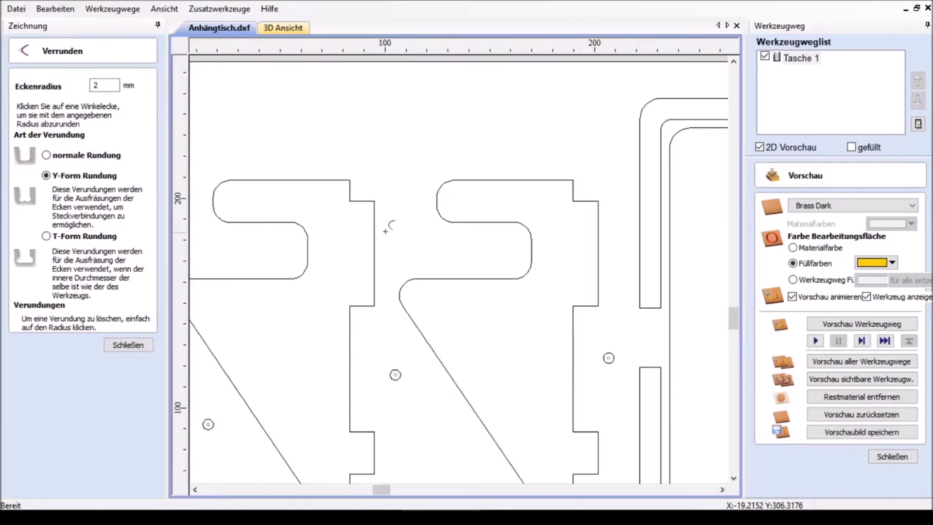
left_click(350, 200)
left_click(350, 306)
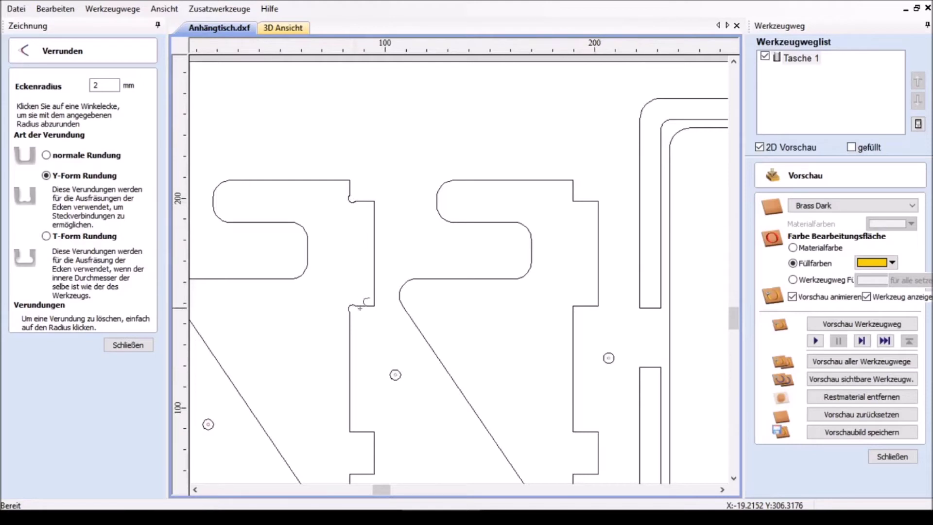
left_click(573, 306)
Fillet four more inner notch corners, two on each bracket
scroll(534, 146, "down", 3)
scroll(340, 253, "up", 2)
scroll(335, 247, "up", 4)
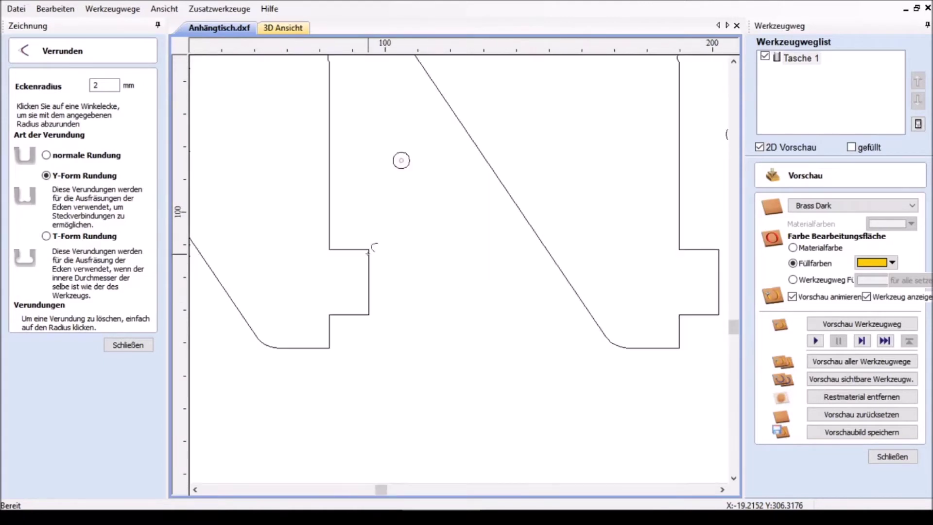
left_click(331, 249)
left_click(330, 315)
left_click(679, 315)
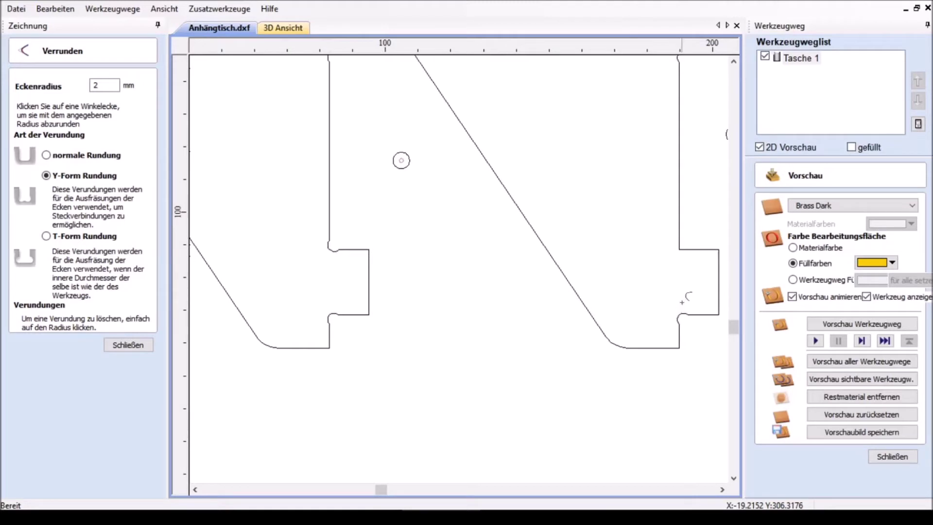
left_click(679, 249)
scroll(667, 259, "down", 2)
scroll(666, 259, "down", 2)
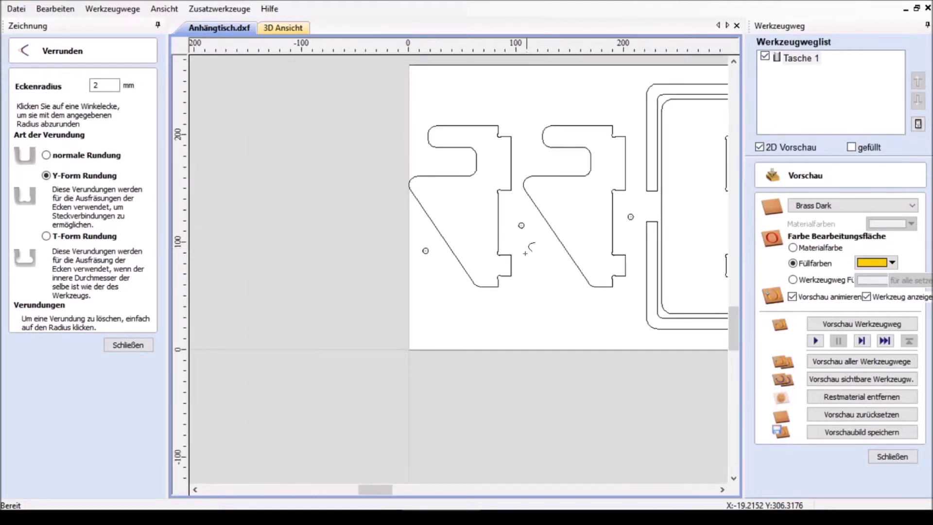
Switch to normal rounding and round the first bracket's sharp notch corner
left_click(46, 155)
scroll(455, 153, "down", 1)
scroll(530, 132, "up", 1)
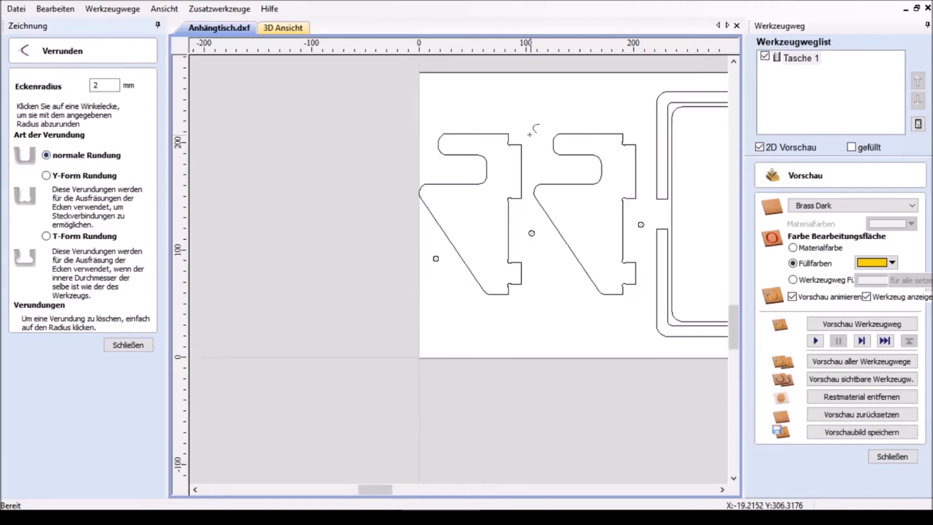
scroll(530, 133, "up", 2)
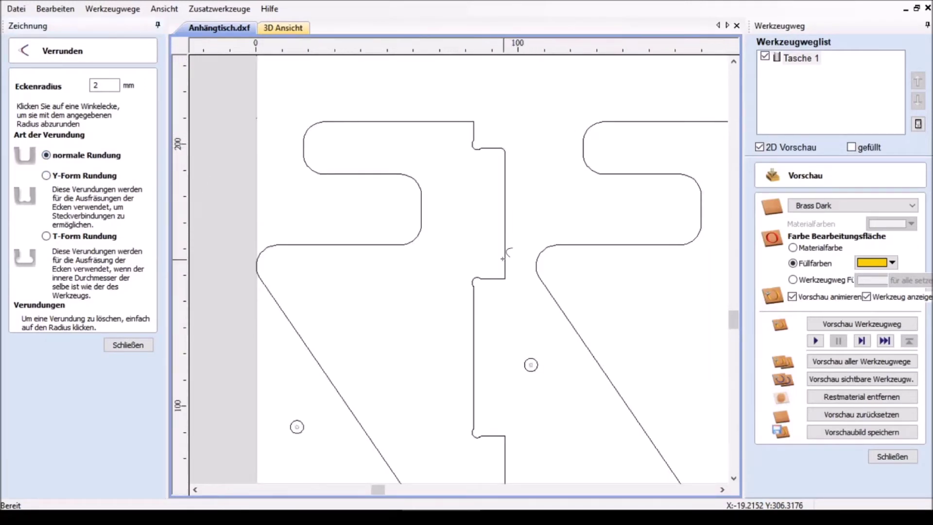
scroll(539, 218, "down", 3)
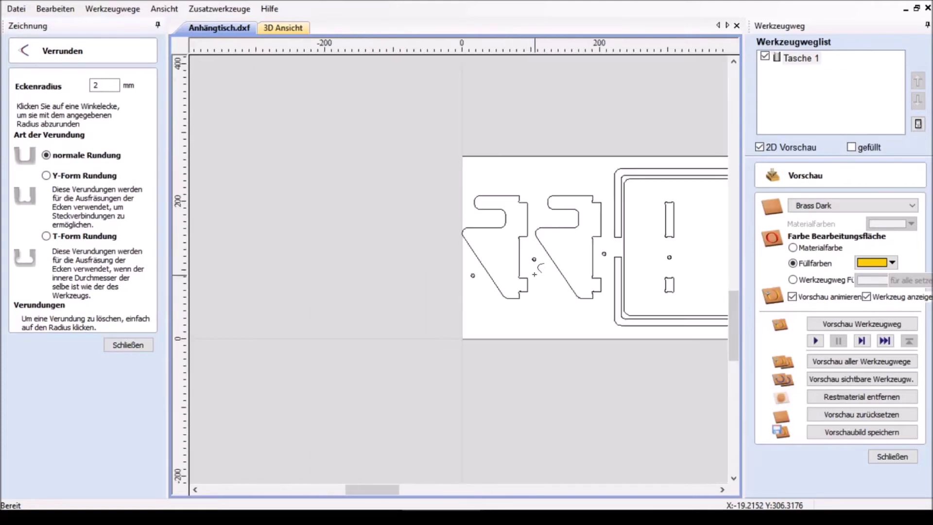
scroll(546, 300, "up", 4)
left_click(474, 225)
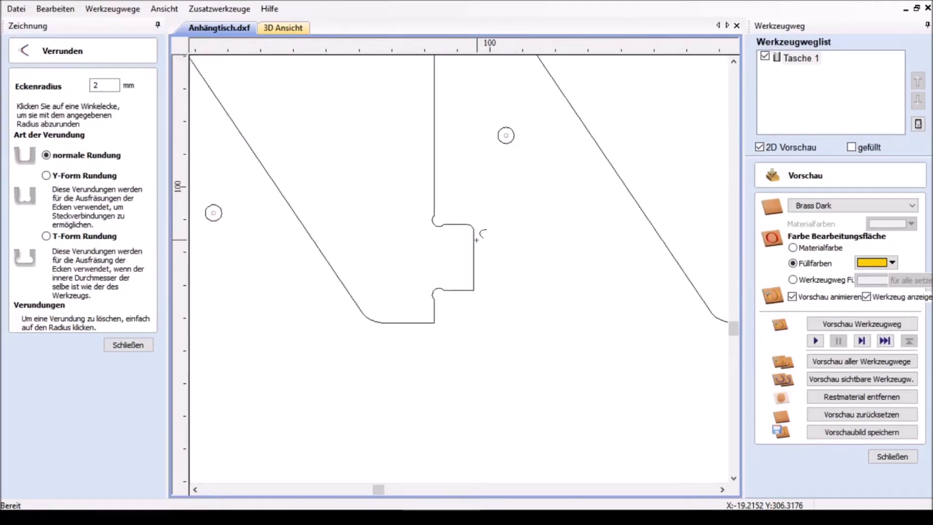
Round the other bracket's sharp notch corner with a normal 2 mm fillet
scroll(384, 275, "down", 3)
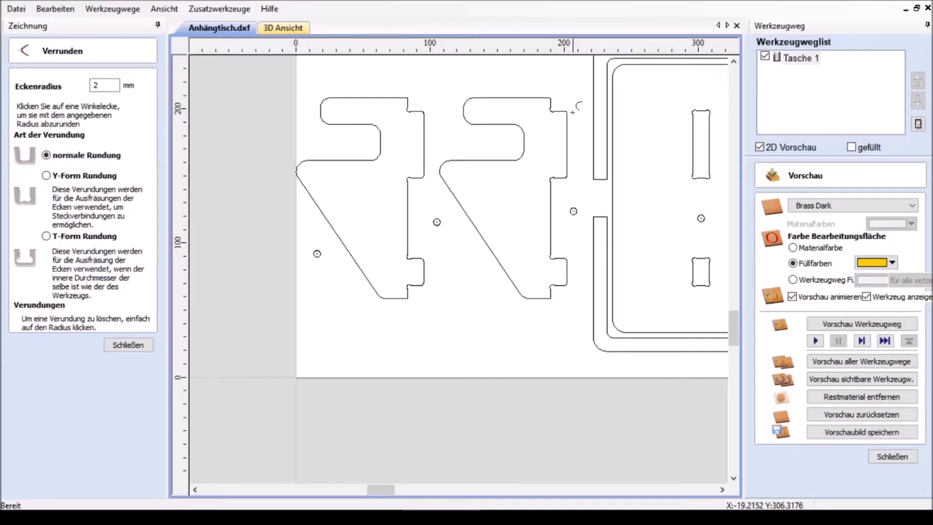
scroll(580, 109, "up", 2)
scroll(580, 111, "down", 2)
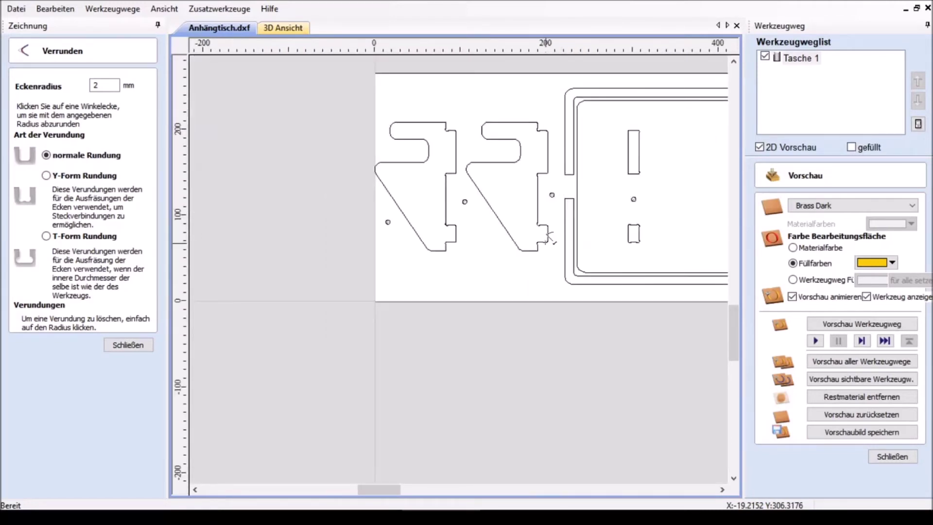
scroll(551, 238, "up", 2)
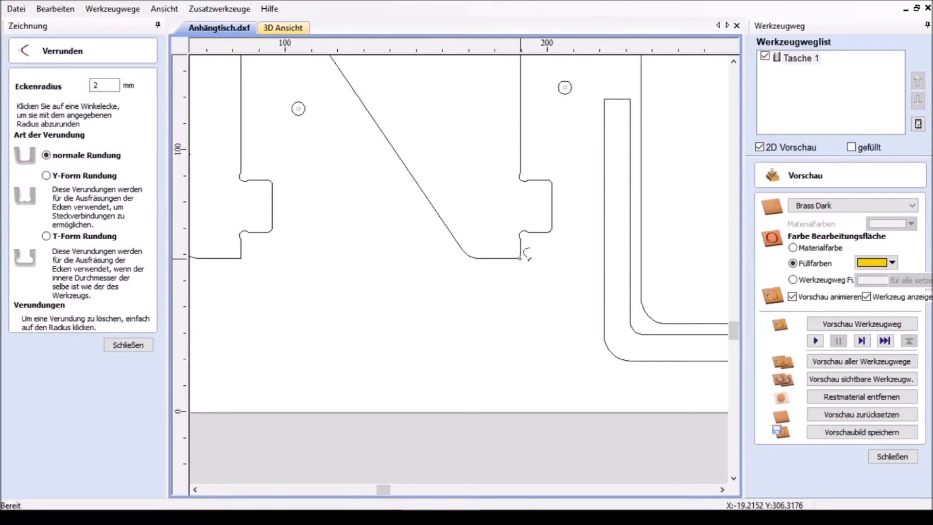
scroll(526, 256, "down", 2)
scroll(404, 277, "up", 3)
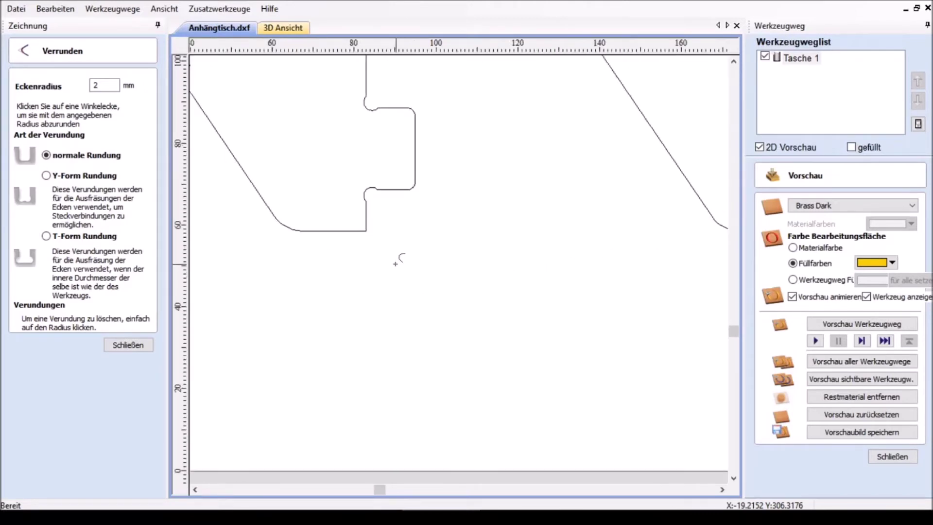
scroll(379, 235, "down", 2)
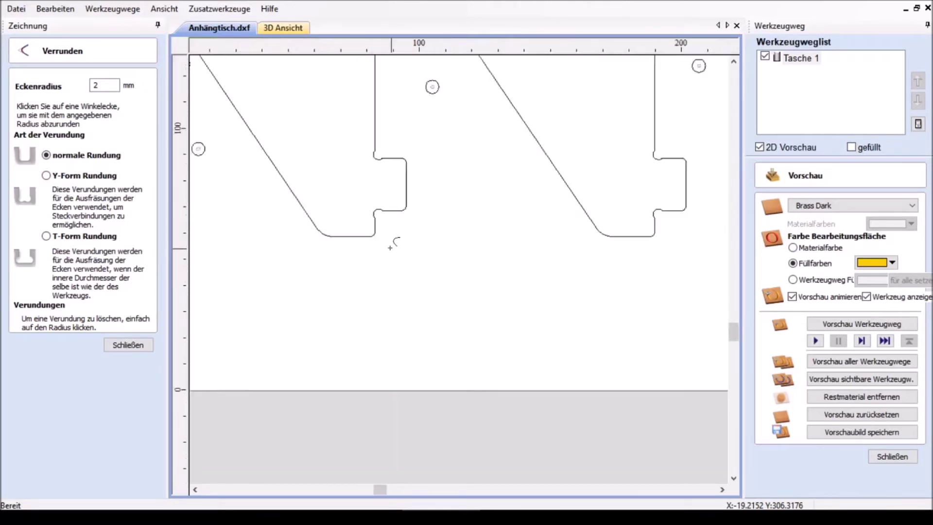
scroll(394, 238, "down", 1)
scroll(396, 235, "down", 1)
scroll(400, 91, "up", 2)
scroll(384, 73, "up", 2)
scroll(375, 73, "up", 2)
left_click(344, 98)
Close the corner-rounding tool and start a box selection around the upper slot rectangles
scroll(379, 99, "down", 2)
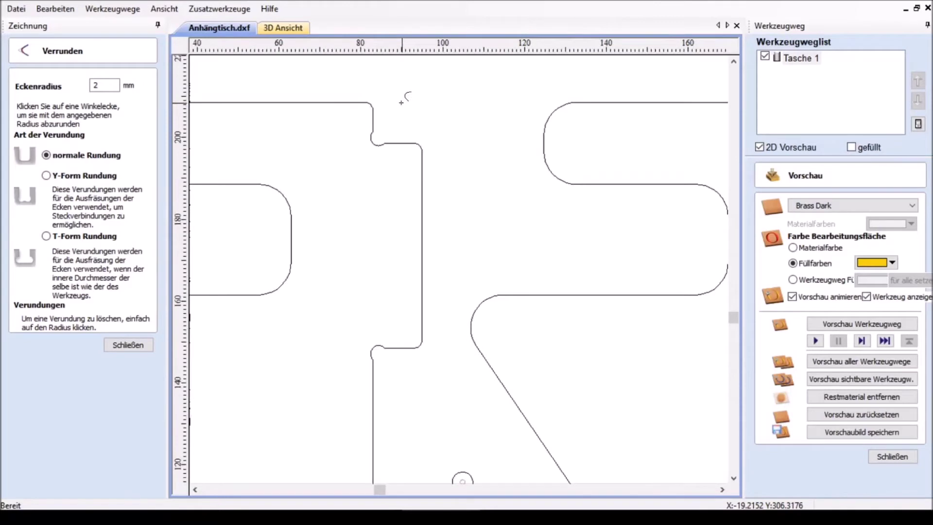
scroll(413, 96, "down", 3)
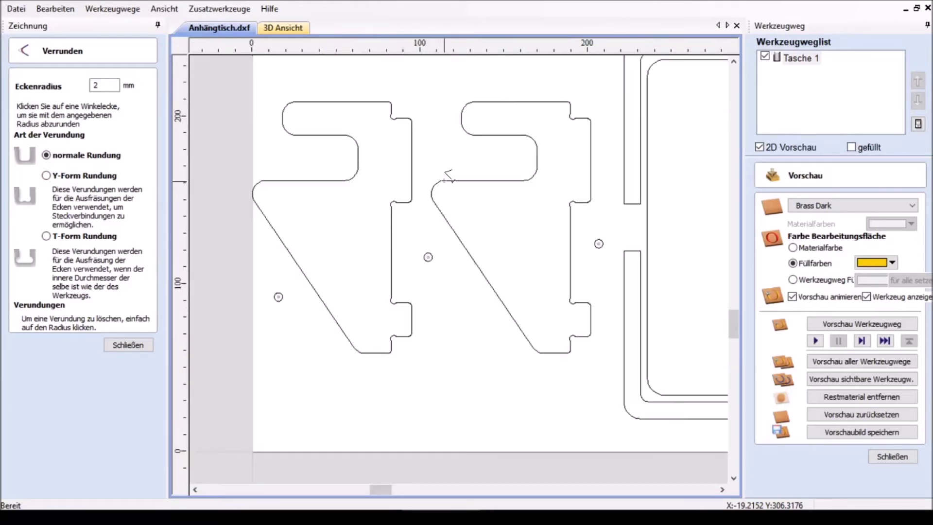
scroll(496, 202, "down", 1)
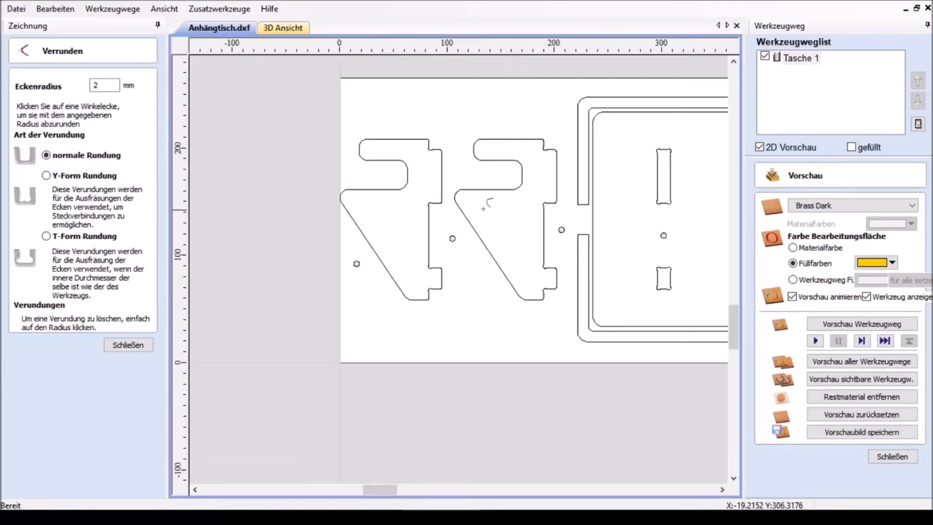
scroll(488, 214, "down", 1)
scroll(486, 248, "down", 1)
scroll(486, 249, "down", 1)
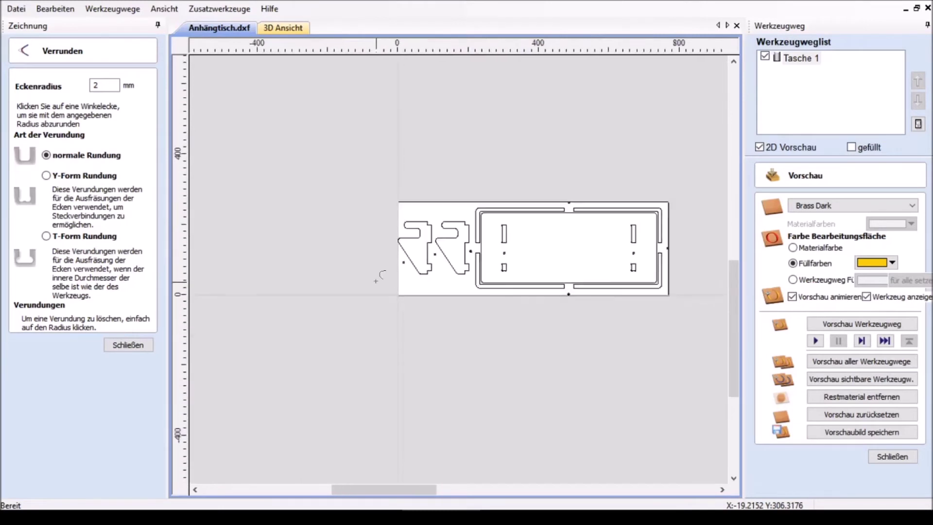
scroll(656, 253, "down", 1)
scroll(719, 197, "up", 3)
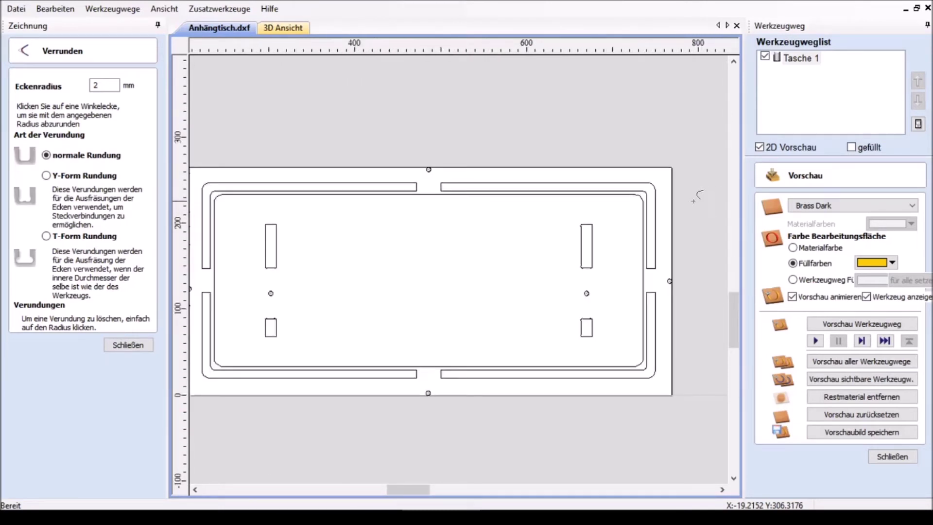
scroll(672, 207, "down", 1)
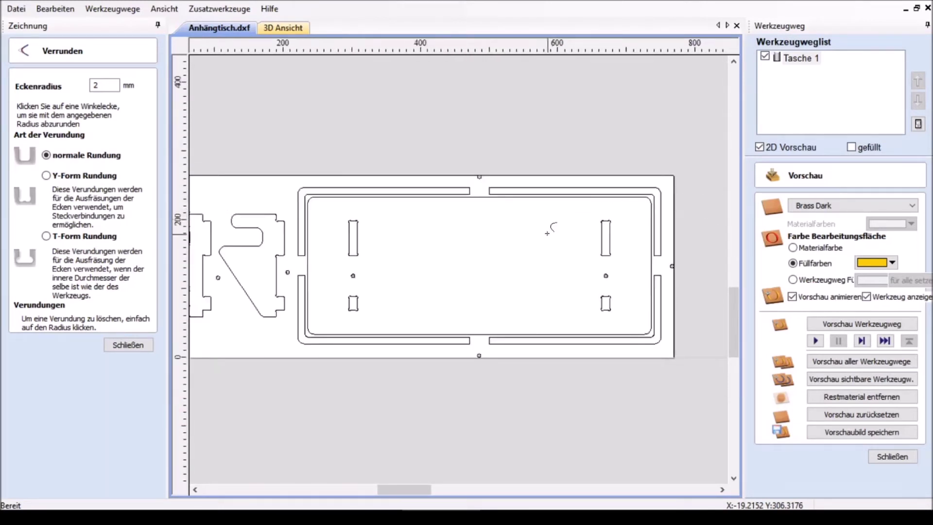
scroll(549, 228, "down", 1)
scroll(462, 255, "up", 1)
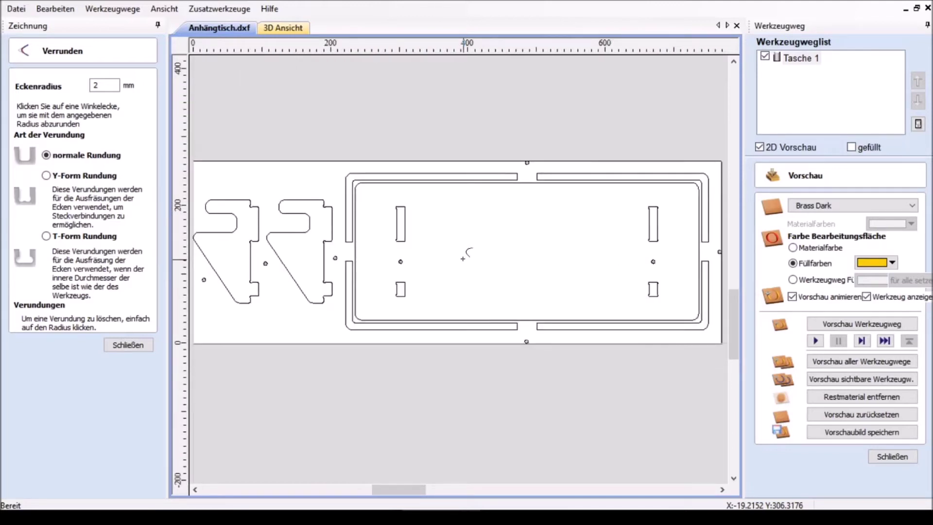
scroll(463, 259, "down", 1)
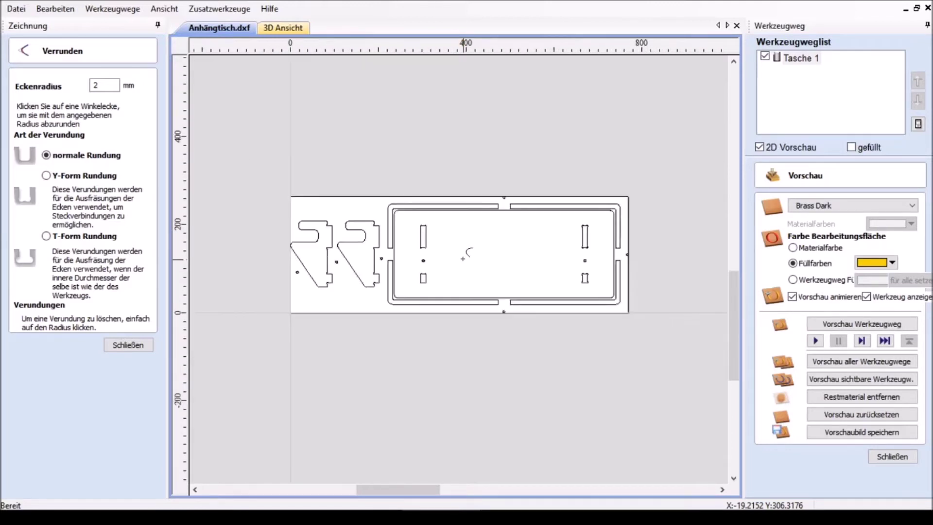
scroll(462, 259, "up", 1)
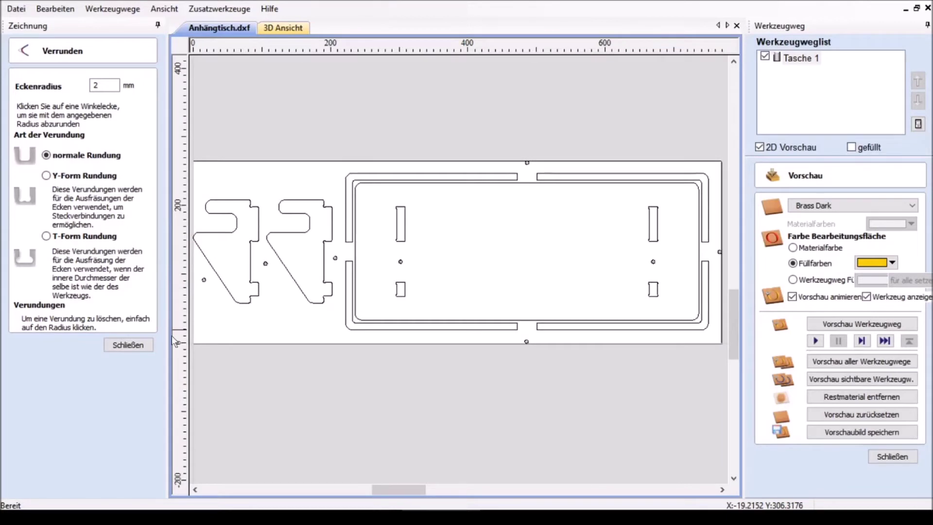
left_click(147, 344)
left_click_drag(385, 198, 445, 224)
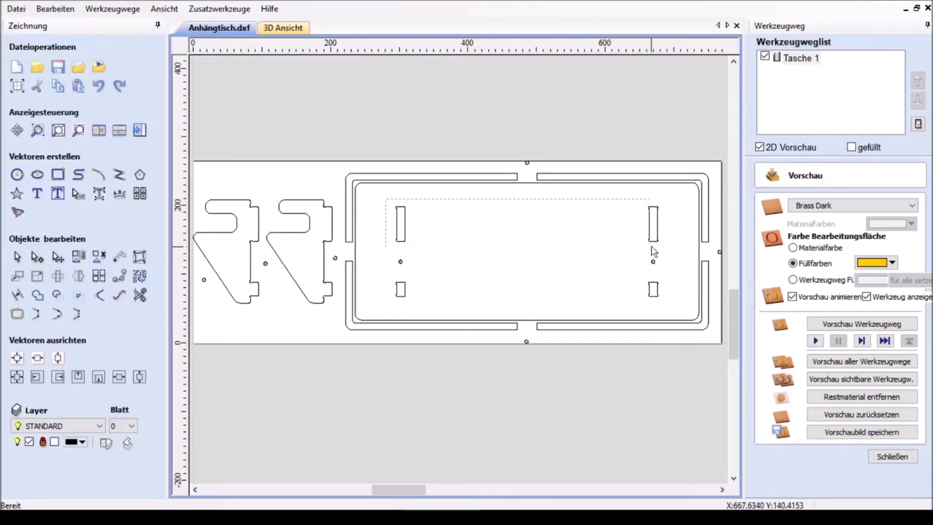
Box-select the upper and lower slot rectangles and show the toolpath operations
left_click_drag(445, 225, 659, 259)
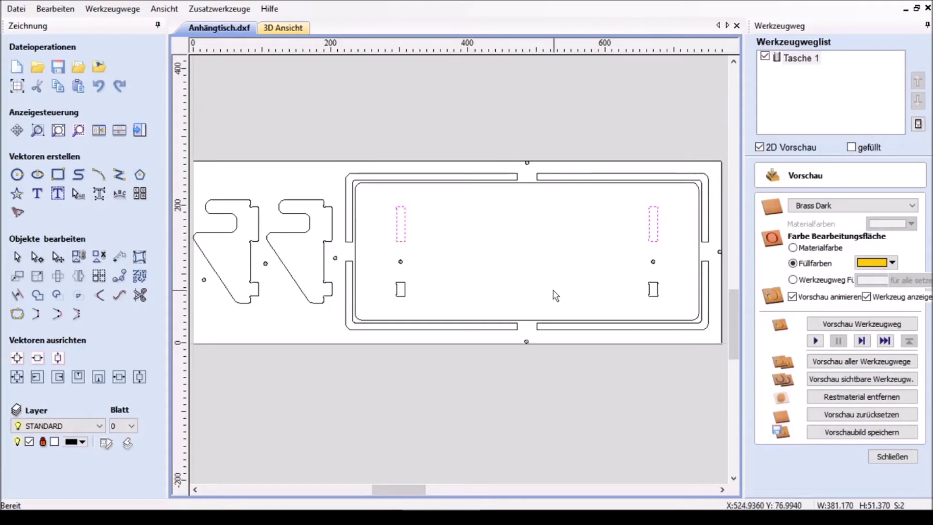
mouse_move(393, 278)
left_mouse_down()
mouse_move(584, 309)
mouse_move(662, 311)
left_mouse_up()
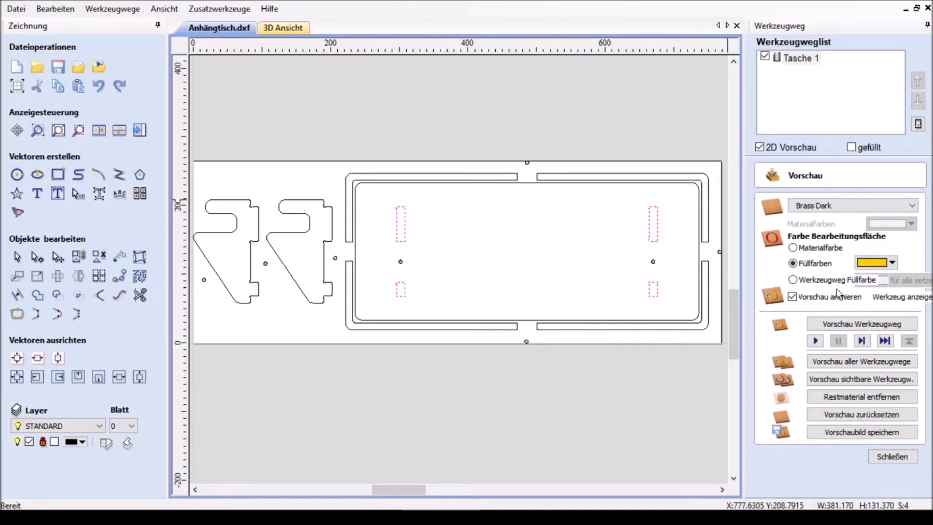
left_click(899, 459)
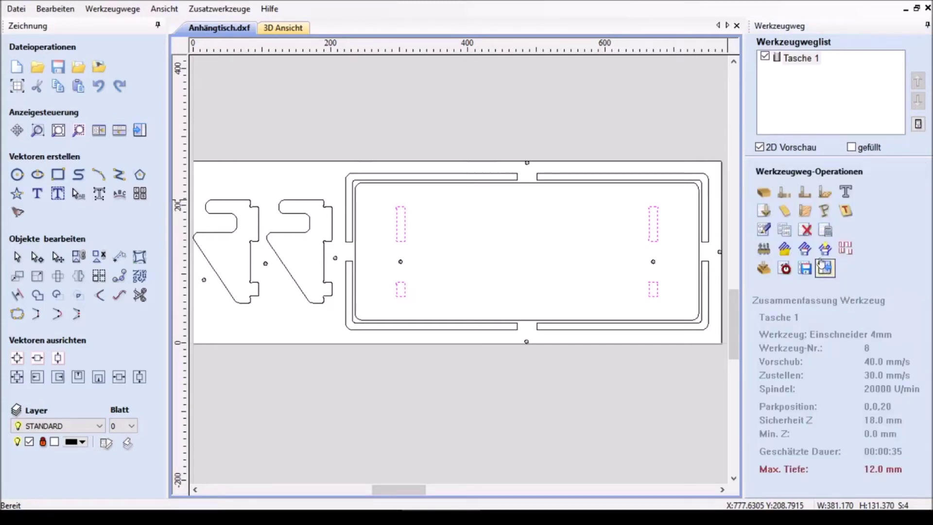
Set the Einschneider 4mm cutter's feed rate to 20 and calculate the Tasche 2 pocket
left_click(802, 194)
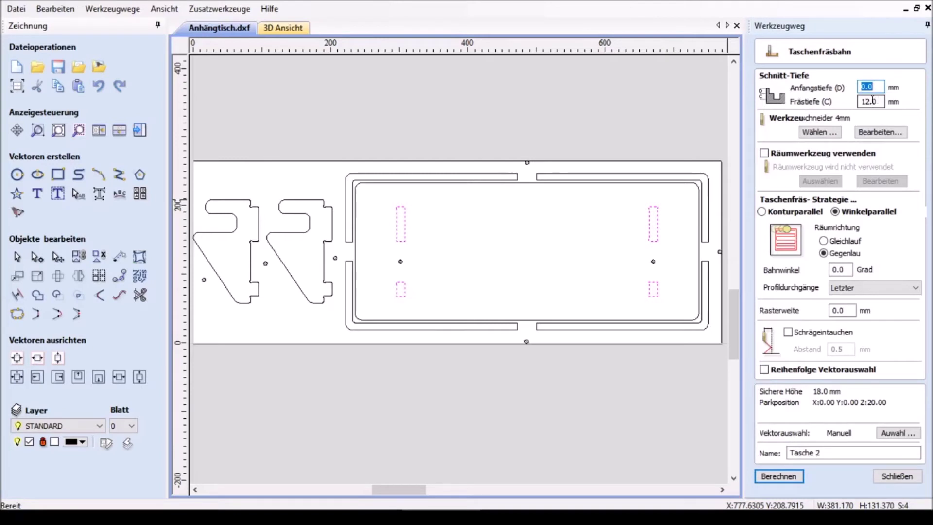
left_click(871, 133)
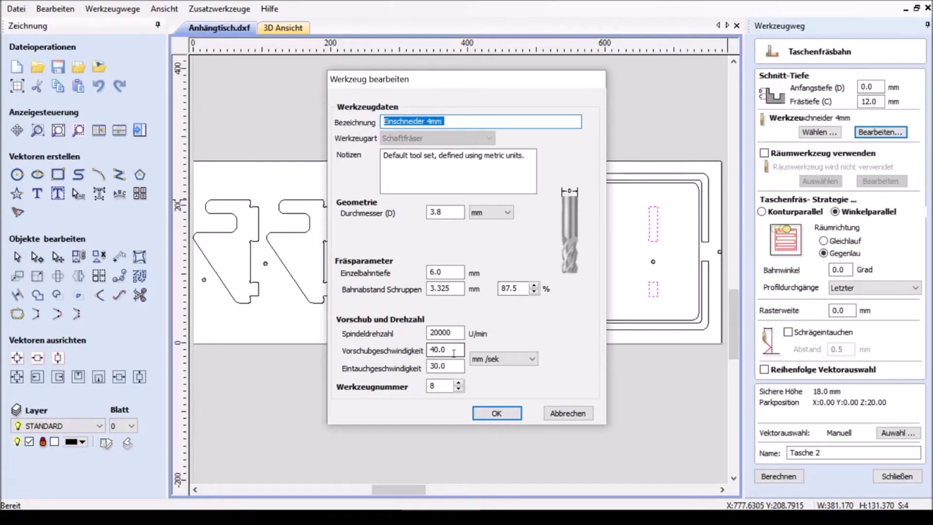
double_click(455, 351)
type("20")
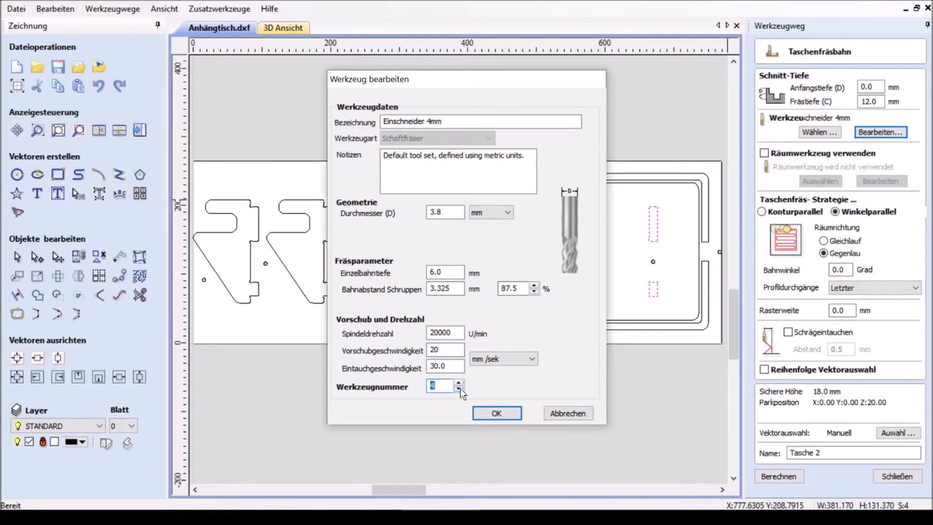
left_click(499, 415)
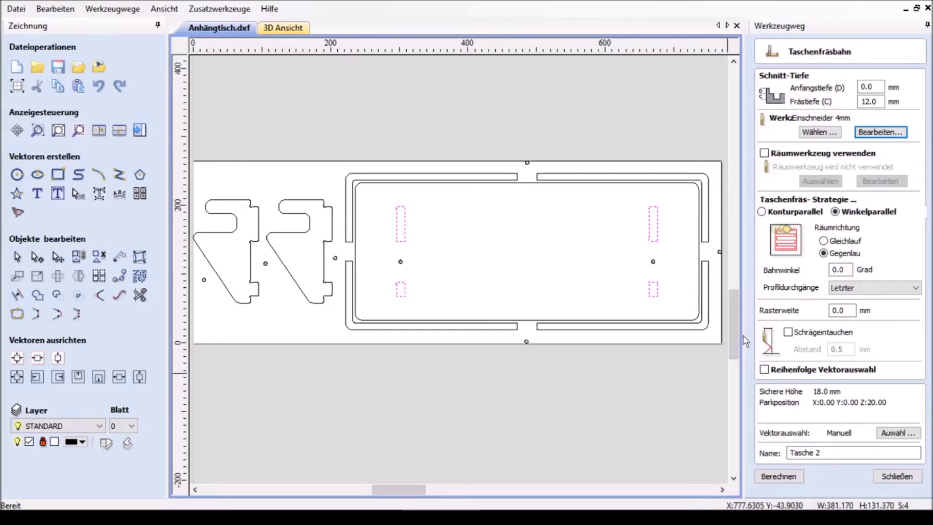
left_click(782, 474)
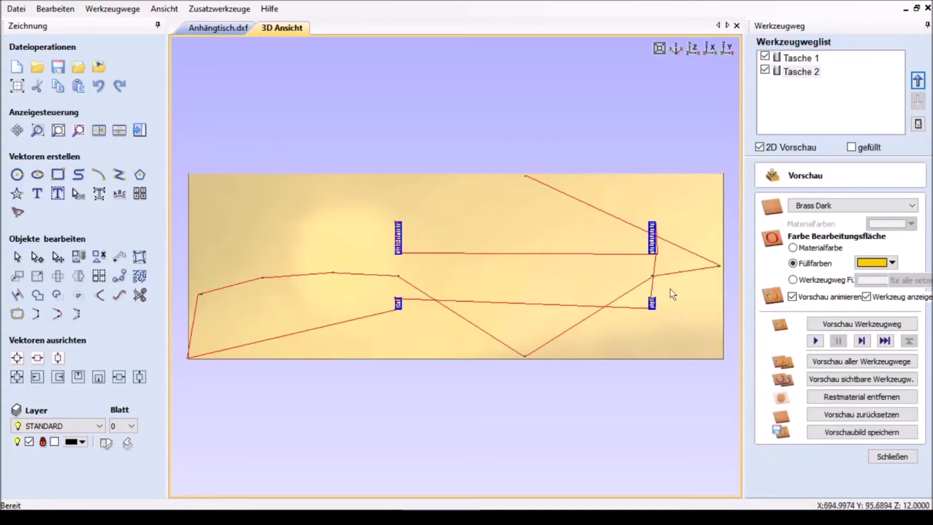
Select the 500 × 200 inner frame rectangle in Anhängtisch.dxf and close the preview
left_click(229, 30)
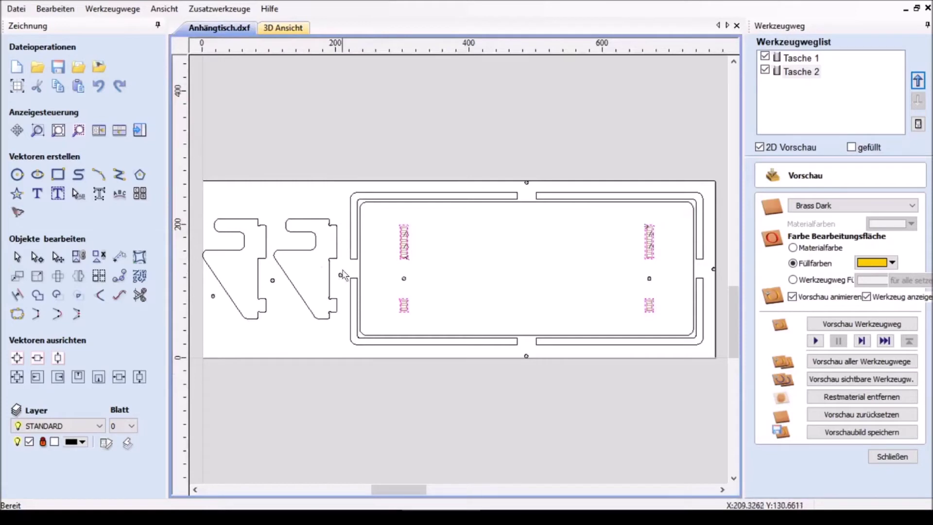
left_click(365, 206)
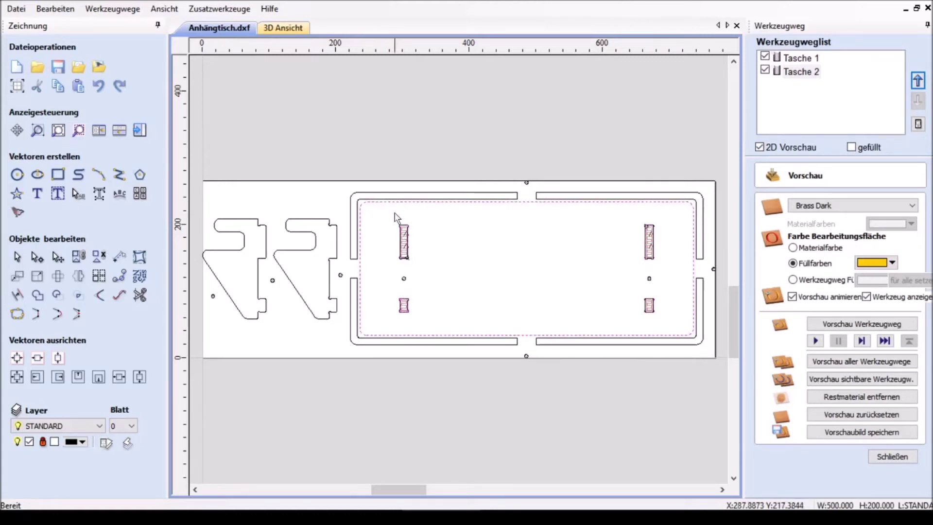
left_click(892, 456)
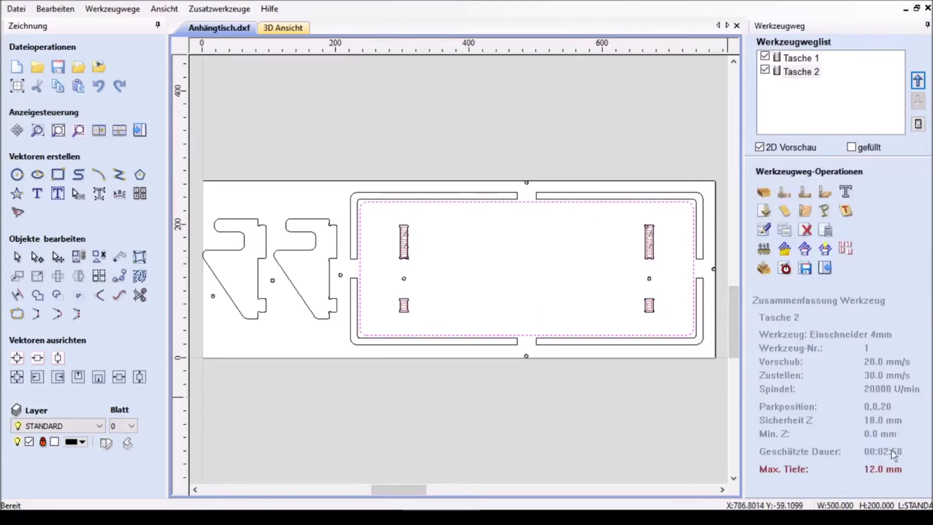
Create an outside profile toolpath using the Einschneider 4mm cutter as tool number 1
left_click(786, 192)
left_click(779, 187)
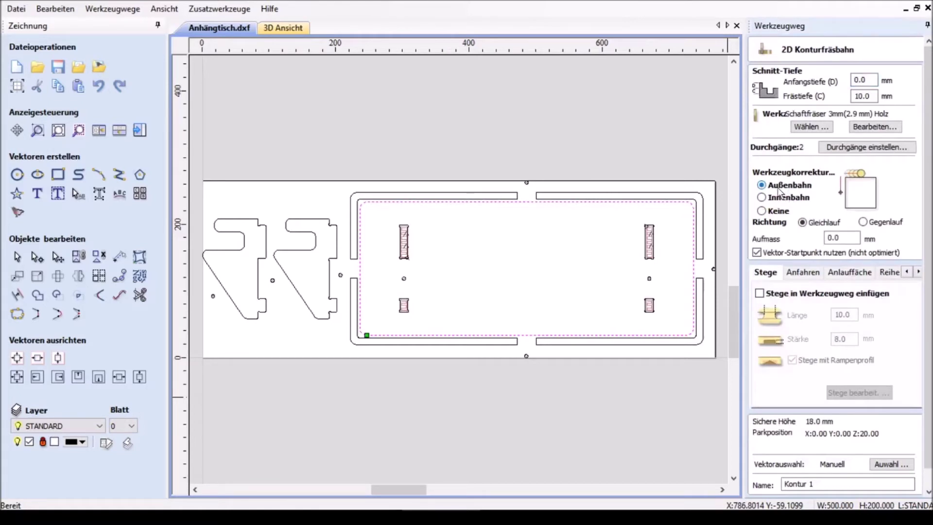
left_click(825, 127)
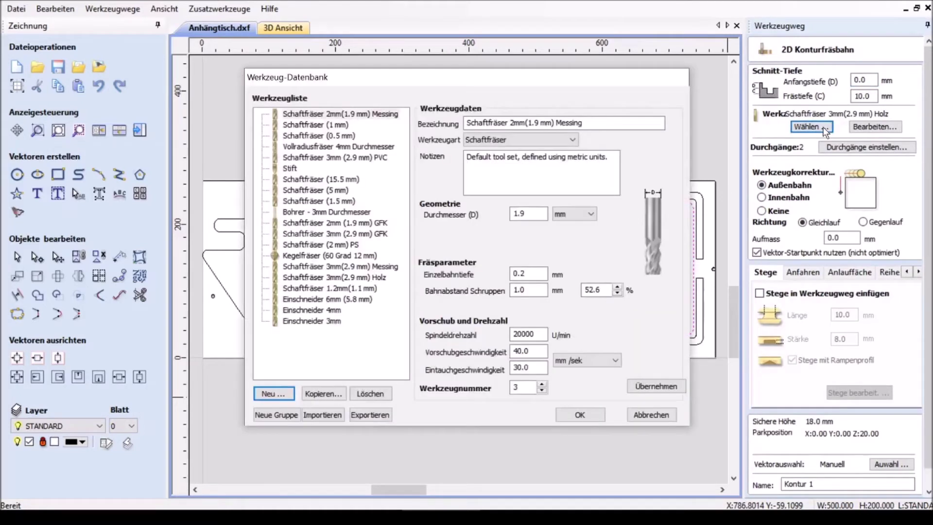
left_click(325, 312)
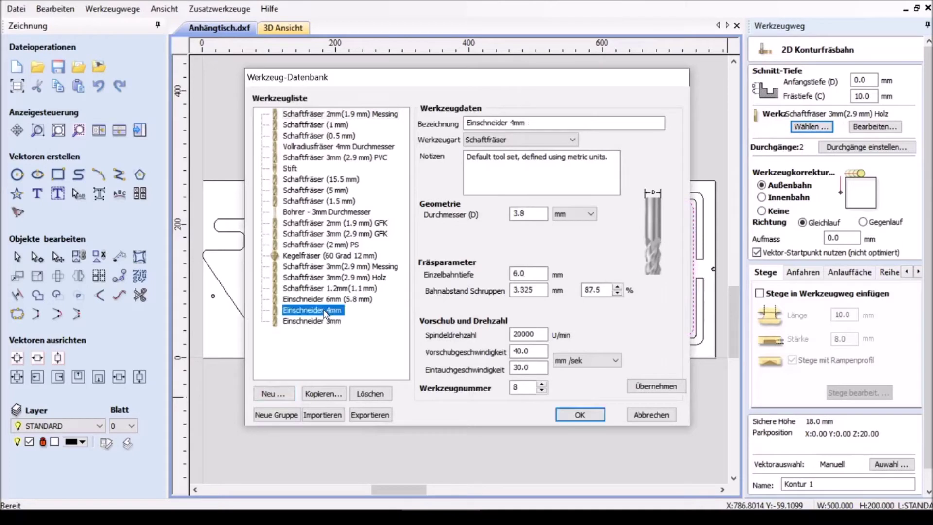
left_click(543, 391)
left_click(544, 391)
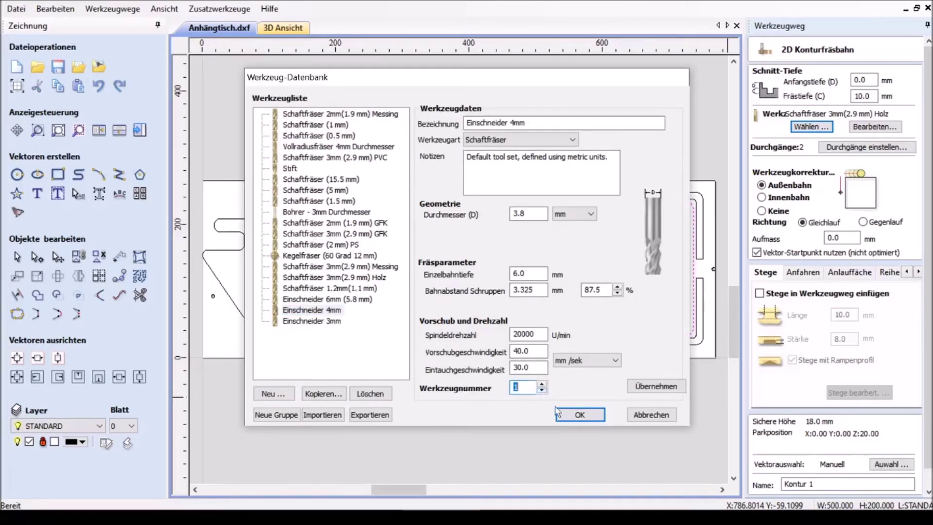
left_click(579, 414)
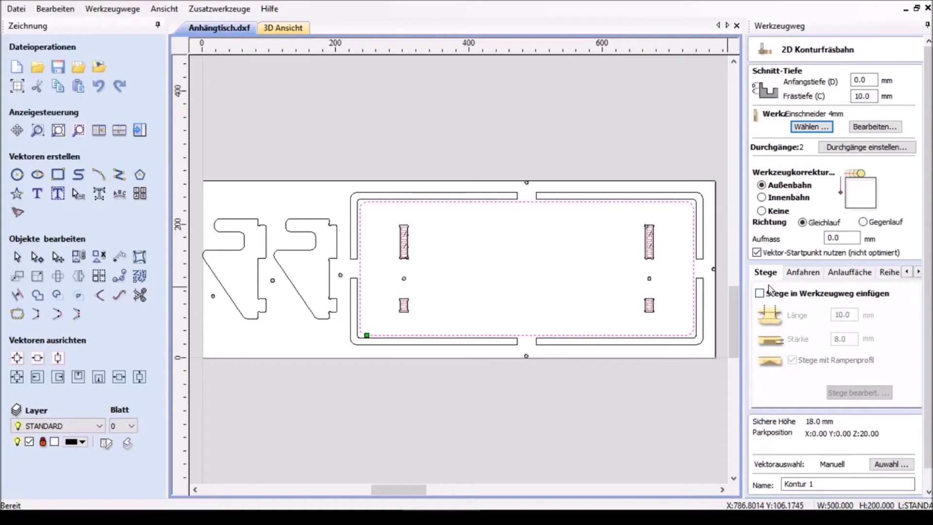
Enable 20 mm long tabs on the profile and open the tab editor
left_click(776, 294)
double_click(840, 315)
type("20")
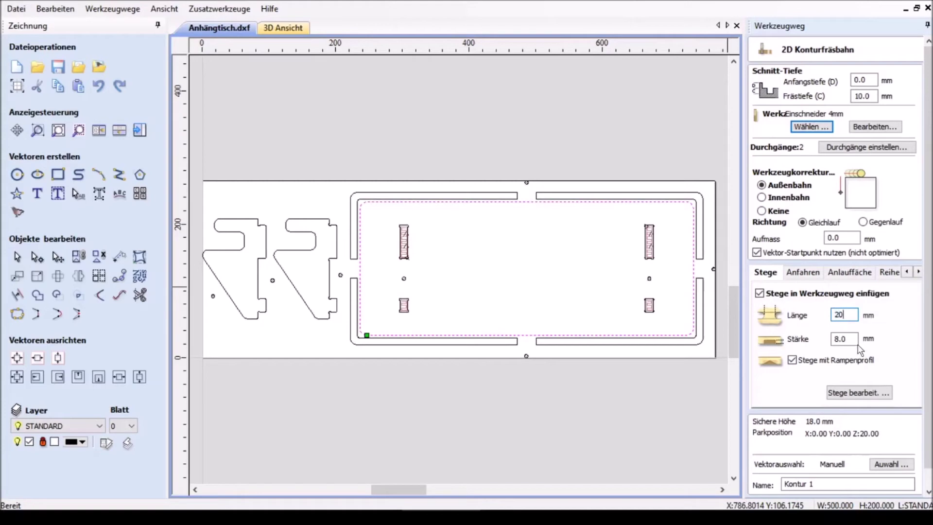
left_click(858, 392)
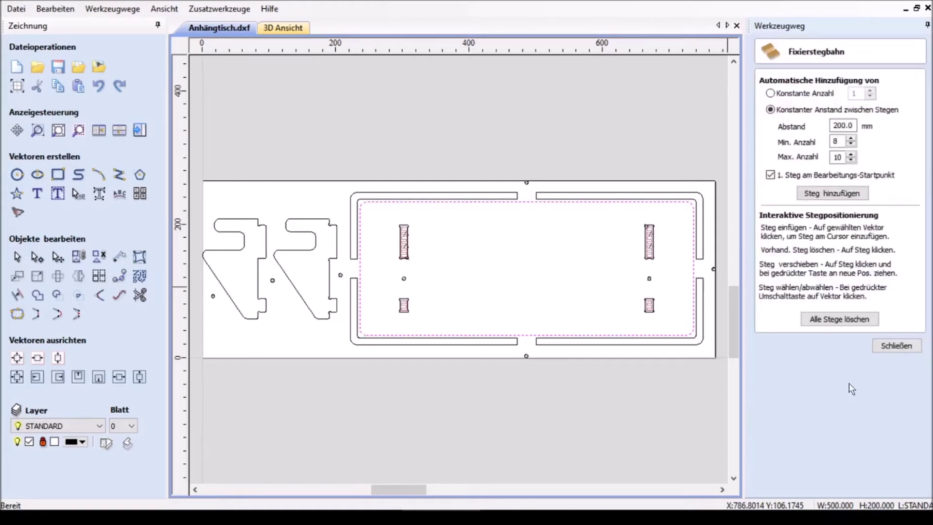
left_click(527, 200)
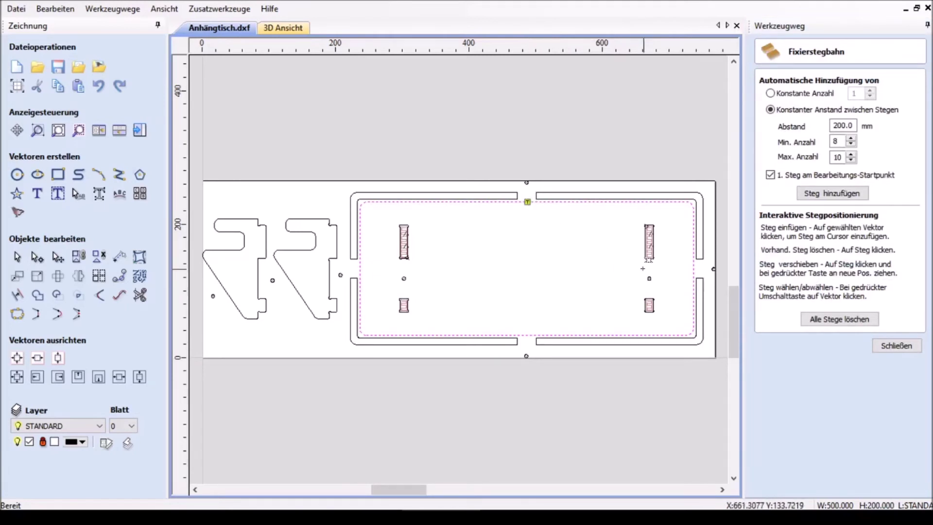
left_click(692, 267)
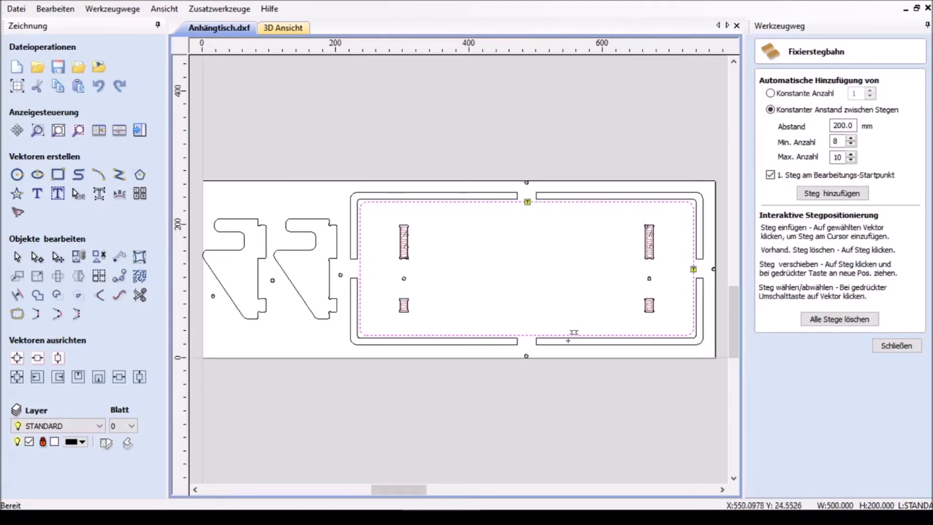
left_click(529, 335)
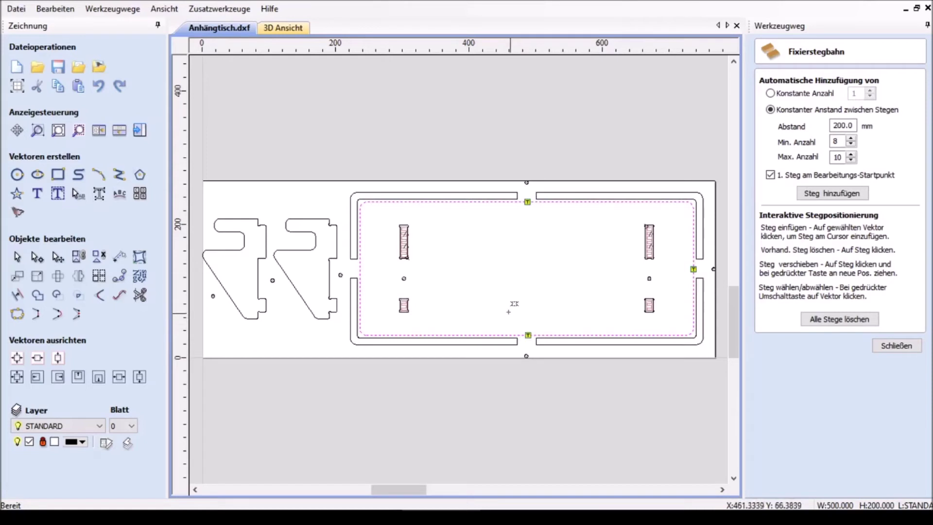
left_click(359, 269)
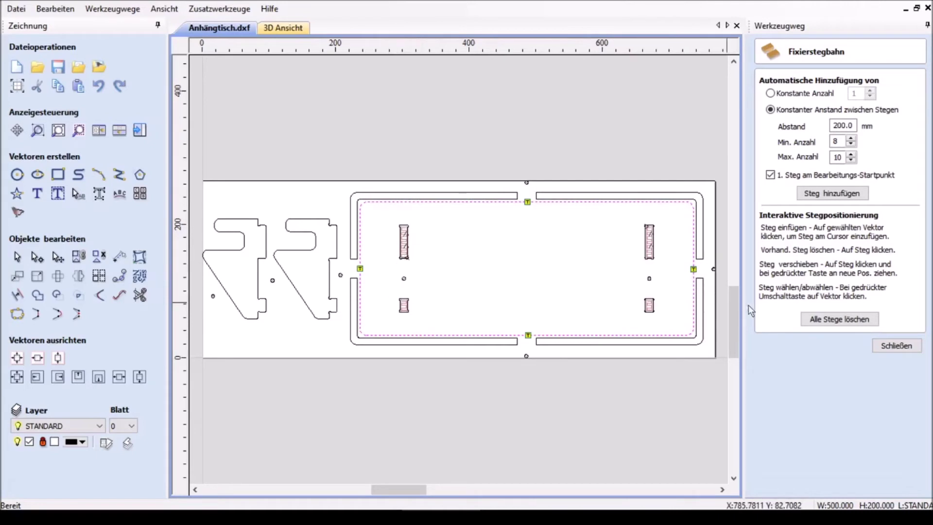
left_click(848, 320)
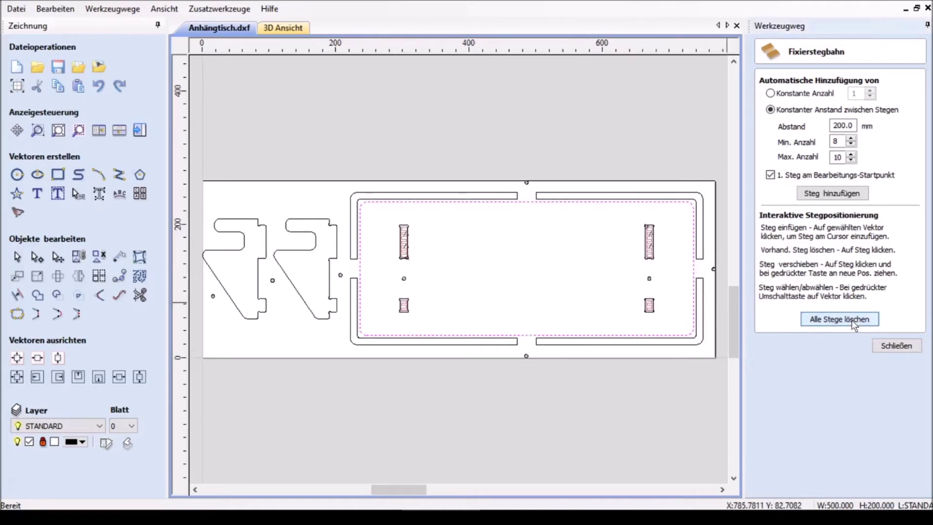
left_click(899, 348)
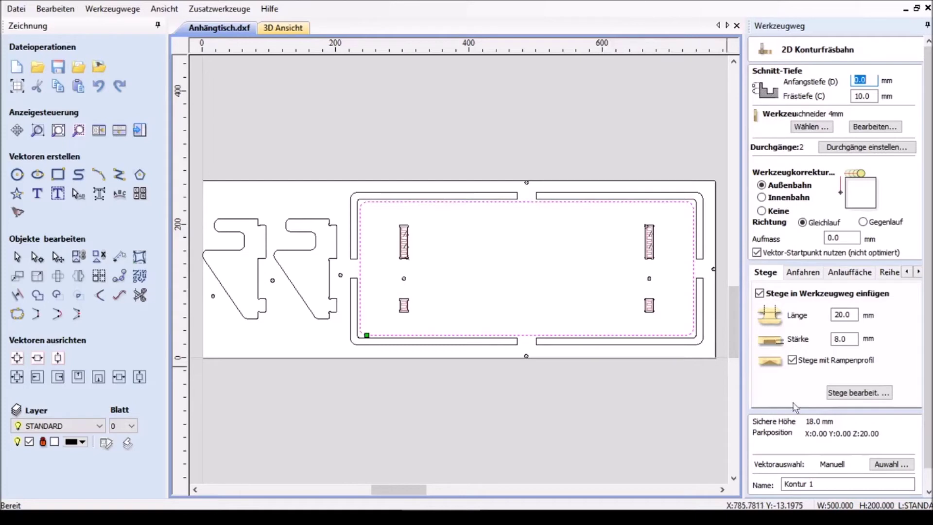
Calculate the Kontur 1 profile toolpath and dismiss the no-tabs warning
scroll(870, 467, "down", 1)
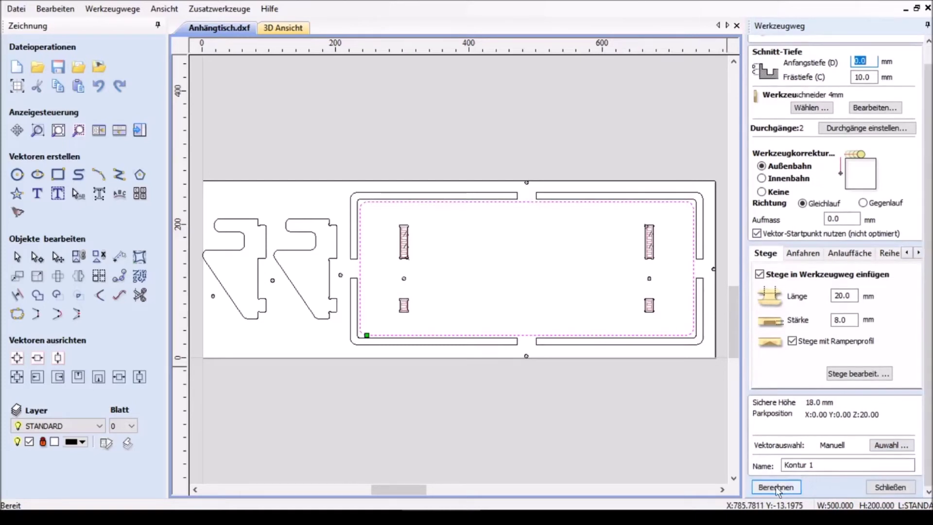
left_click(777, 488)
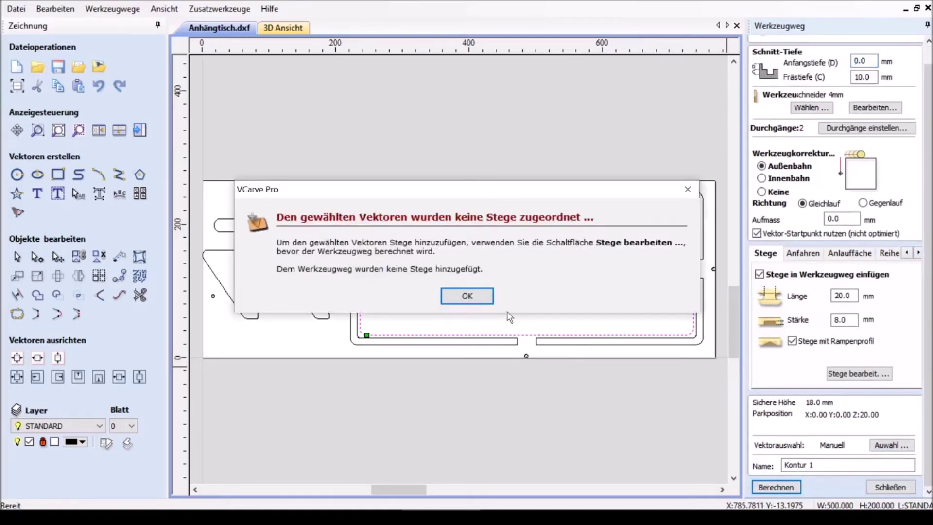
left_click(487, 302)
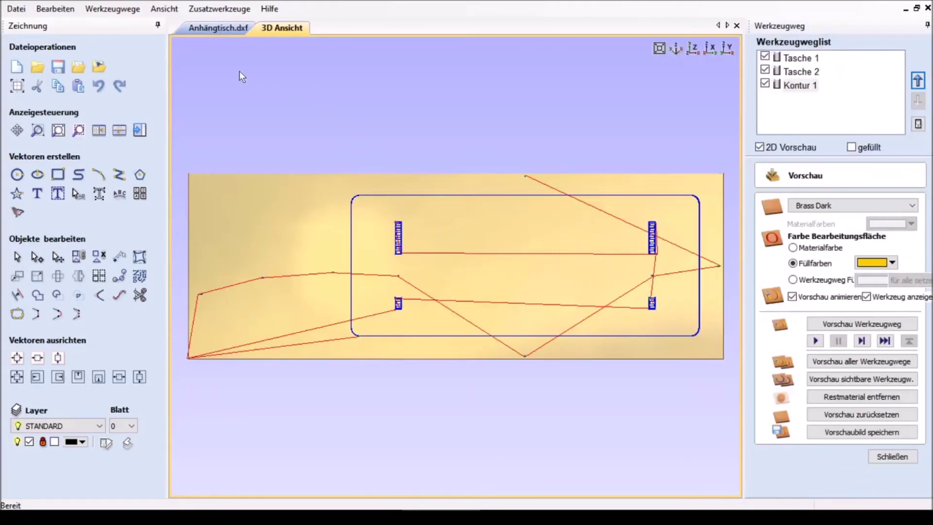
Reopen Kontur 1, turn off its tabs, and recalculate it
left_click(221, 30)
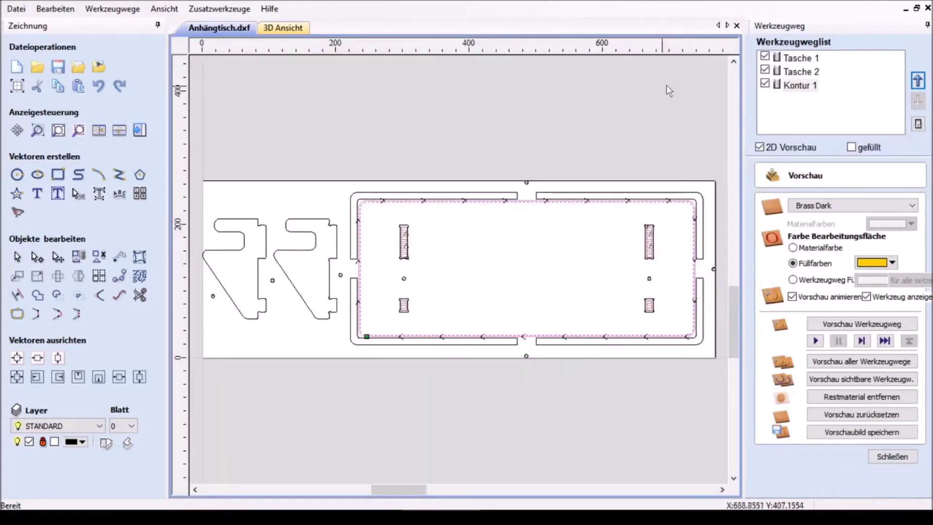
double_click(793, 86)
left_click(759, 294)
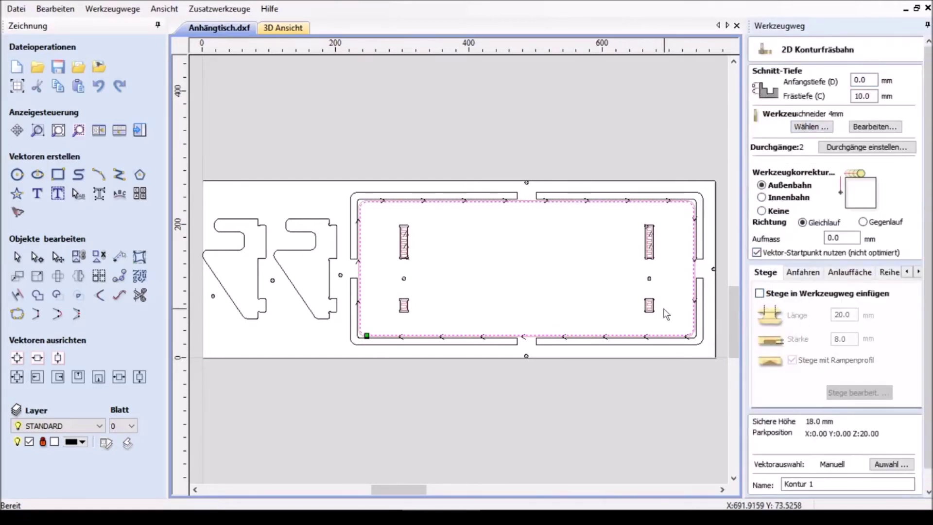
scroll(919, 477, "down", 2)
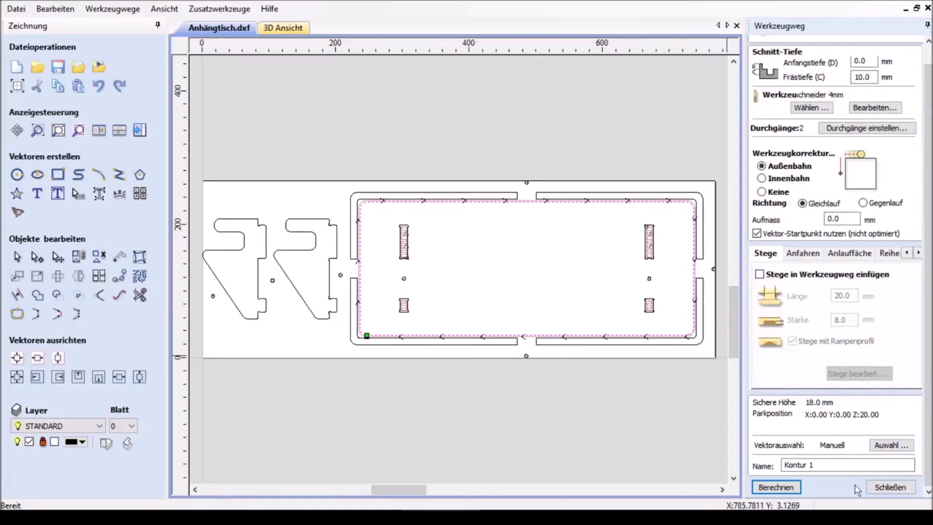
left_click(797, 488)
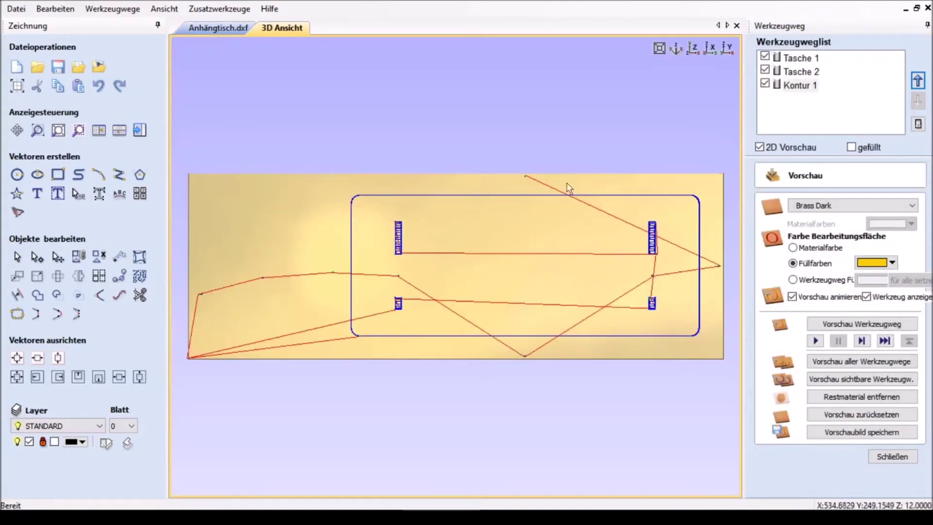
Check the isometric view, then select both bracket outlines in the Anhängtisch.dxf drawing
left_click(676, 49)
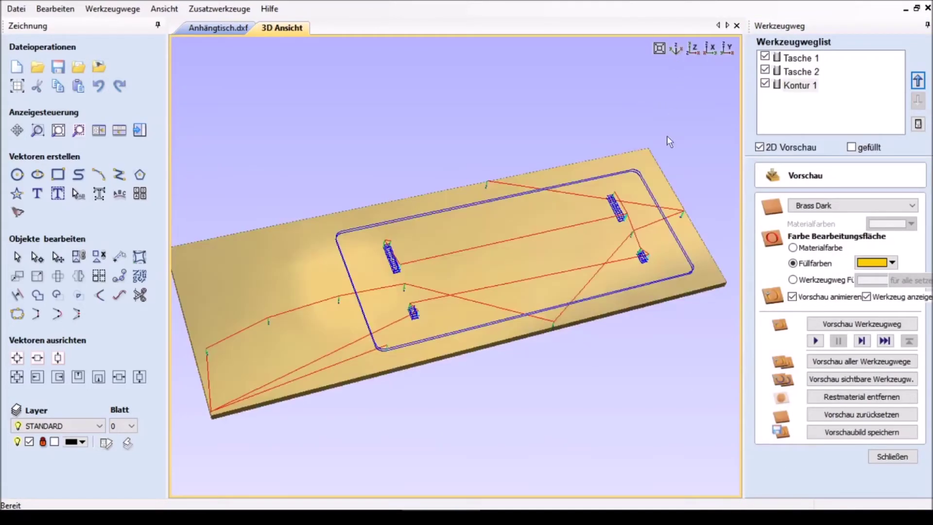
scroll(690, 277, "up", 5)
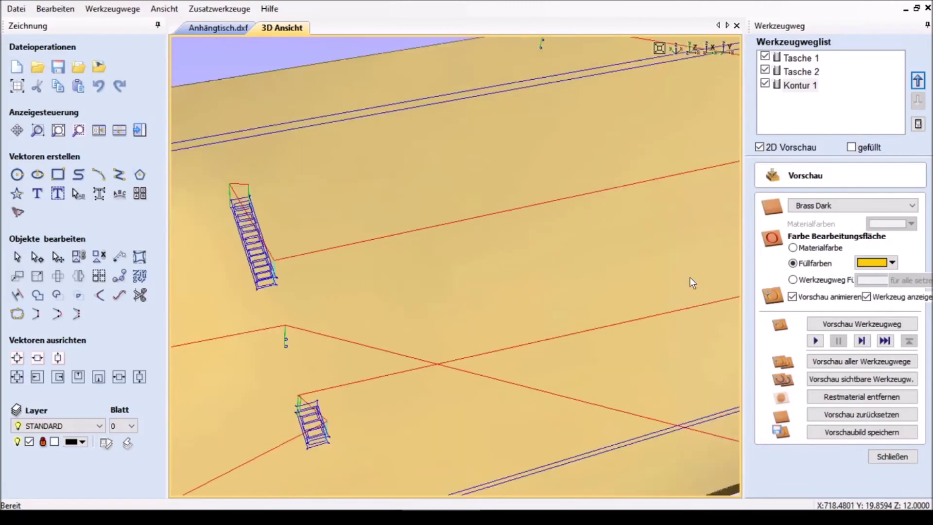
scroll(690, 278, "down", 2)
scroll(690, 277, "down", 3)
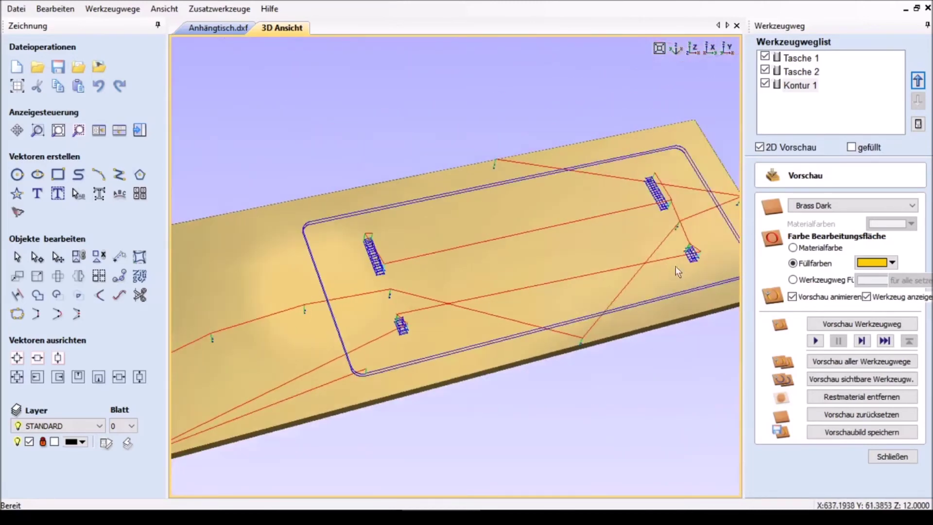
left_click(219, 28)
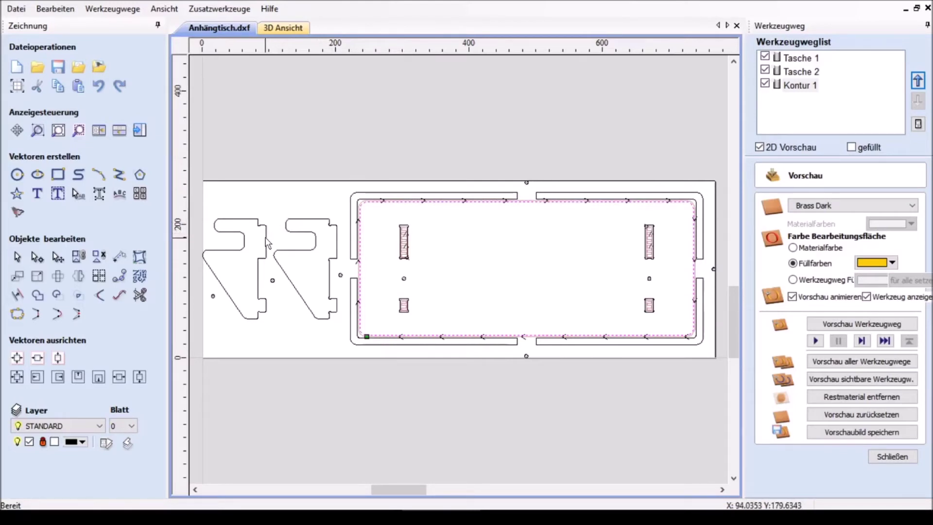
left_click(268, 242)
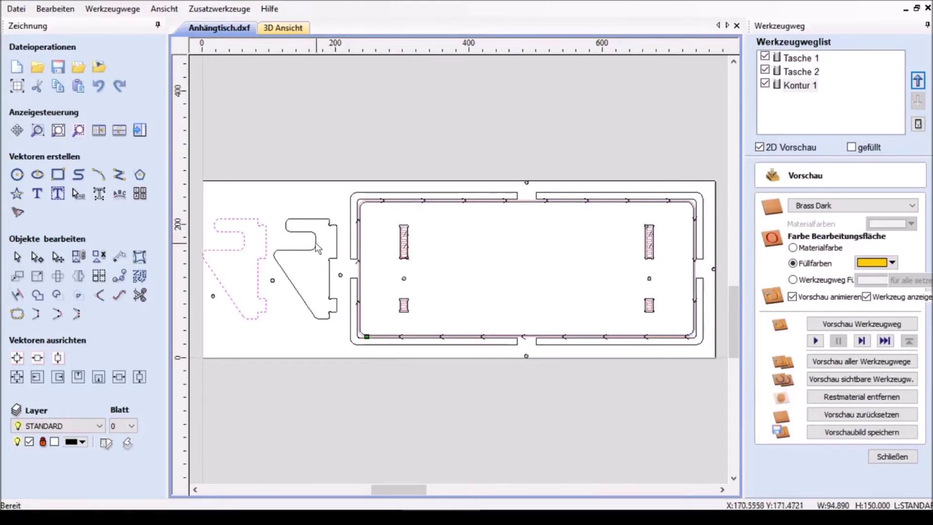
left_click(337, 246, "shift")
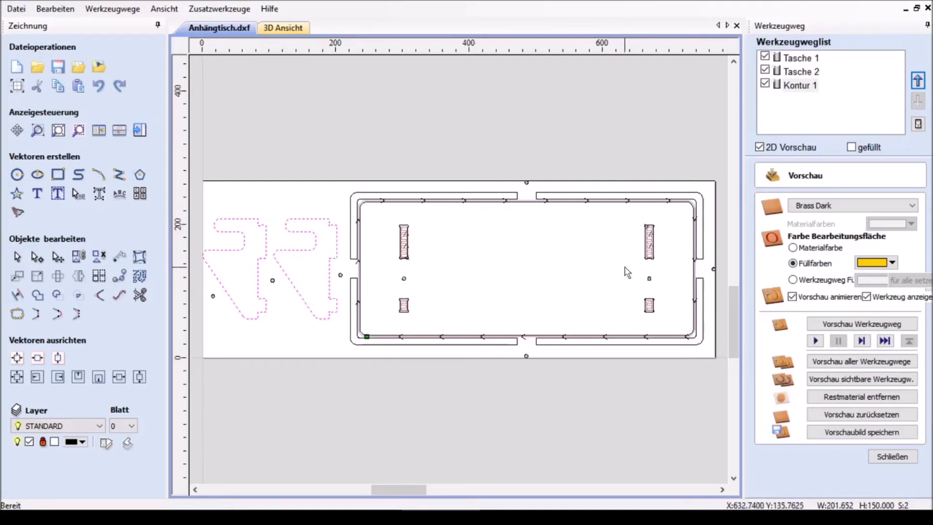
Add the outer frame outline segments to the bracket selection and show the toolpath operations
left_click(703, 272, "shift")
left_click(703, 286, "shift")
left_click(516, 195, "shift")
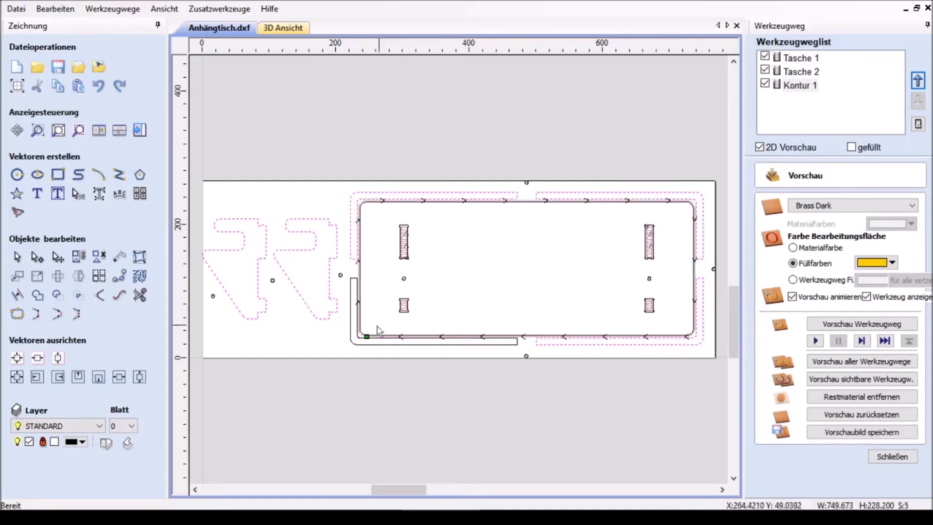
left_click(360, 345, "shift")
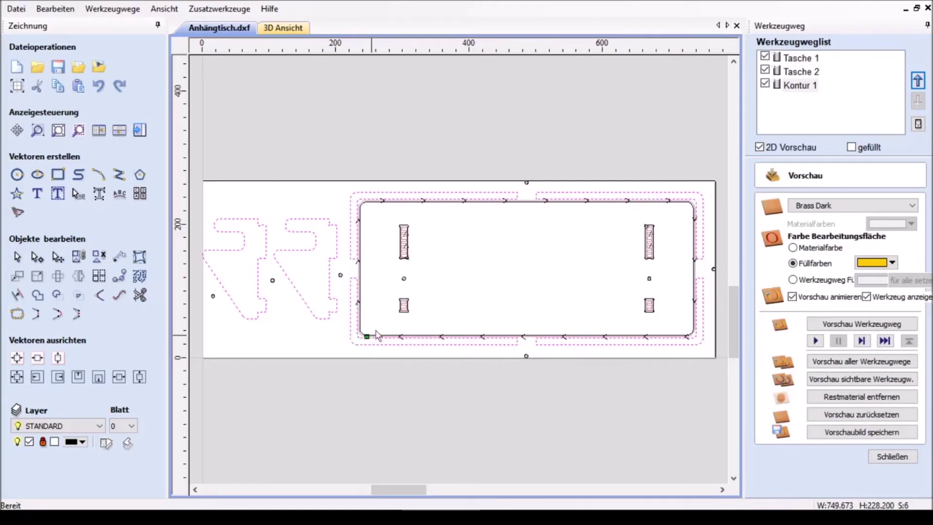
left_click(892, 457)
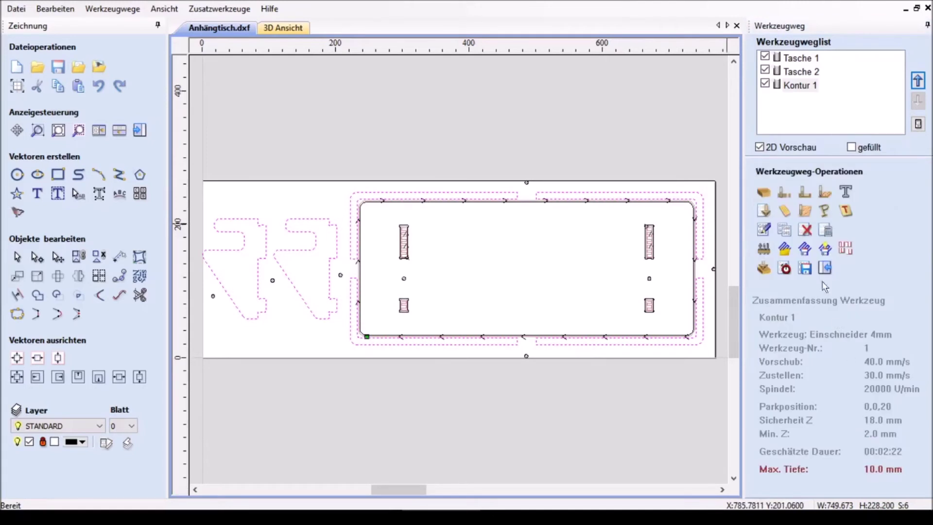
left_click(803, 194)
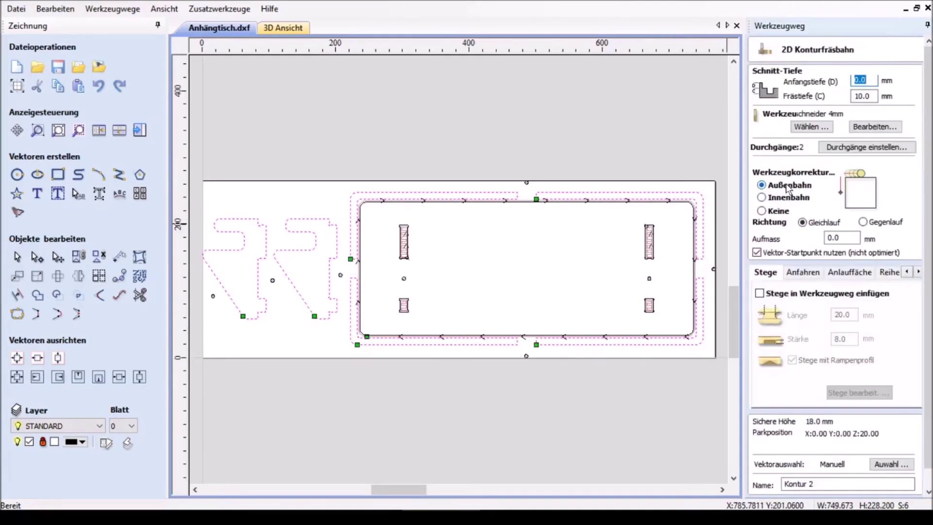
Enable holding tabs for the Kontur 2 profile toolpath and open the tab editor
left_click(761, 295)
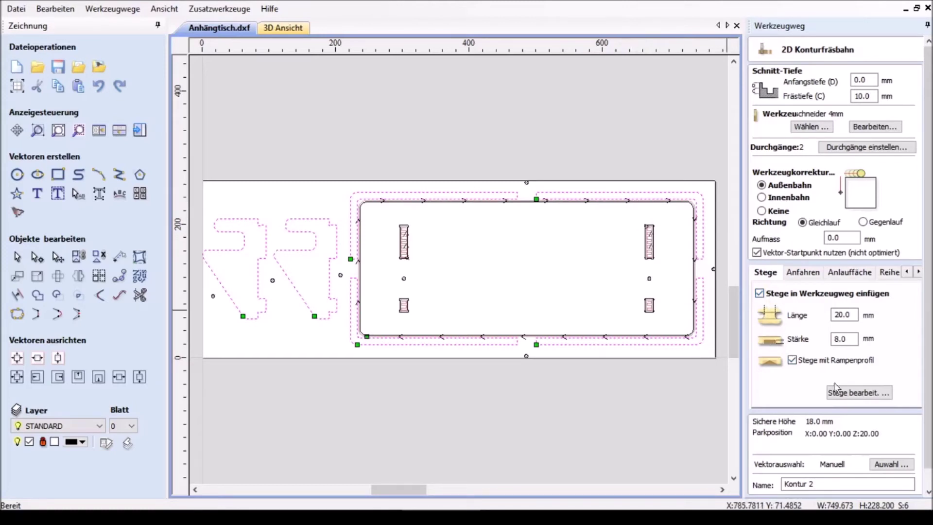
left_click(859, 393)
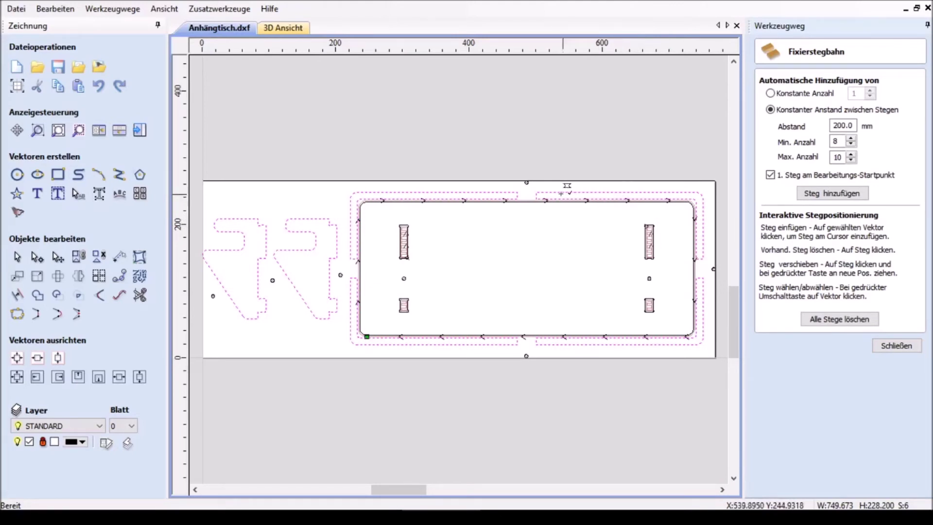
Place holding tabs on all four frame edges and the upper and lower ends of both brackets
left_click(562, 192)
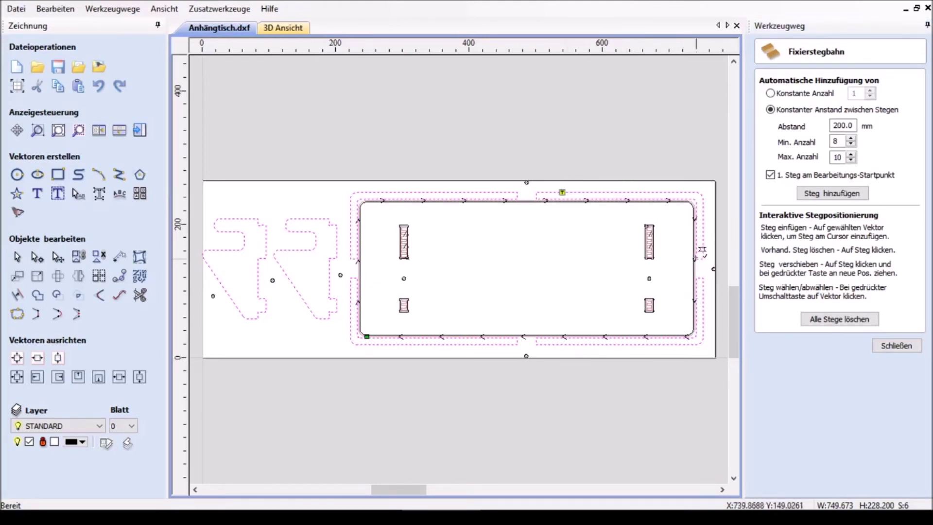
left_click(703, 231)
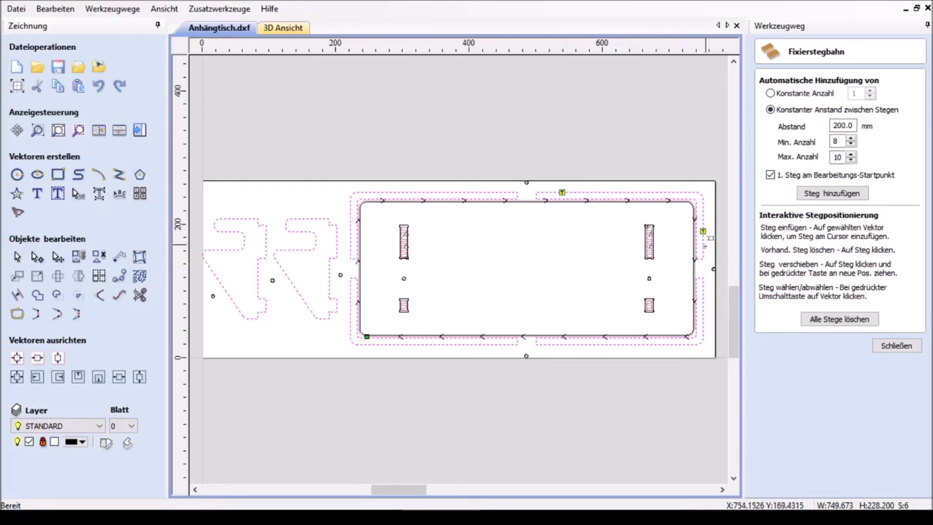
left_click(703, 309)
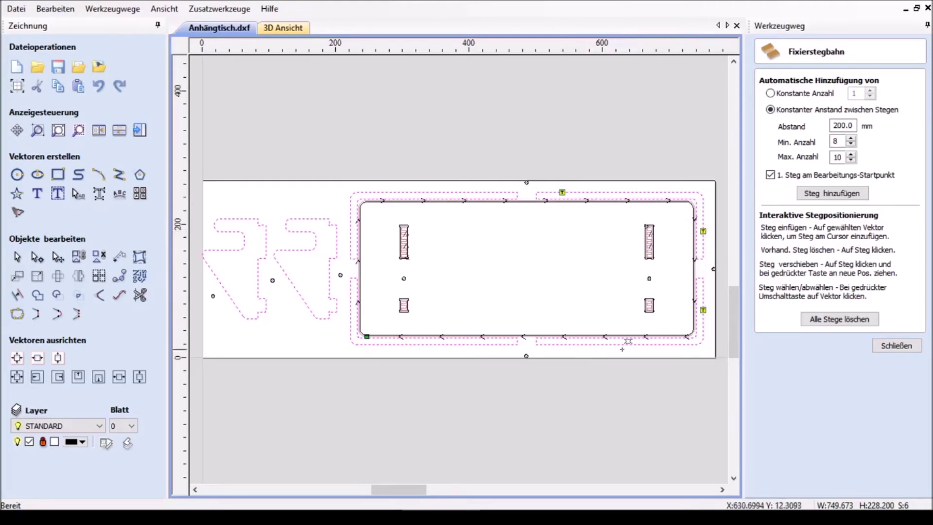
left_click(565, 344)
left_click(492, 344)
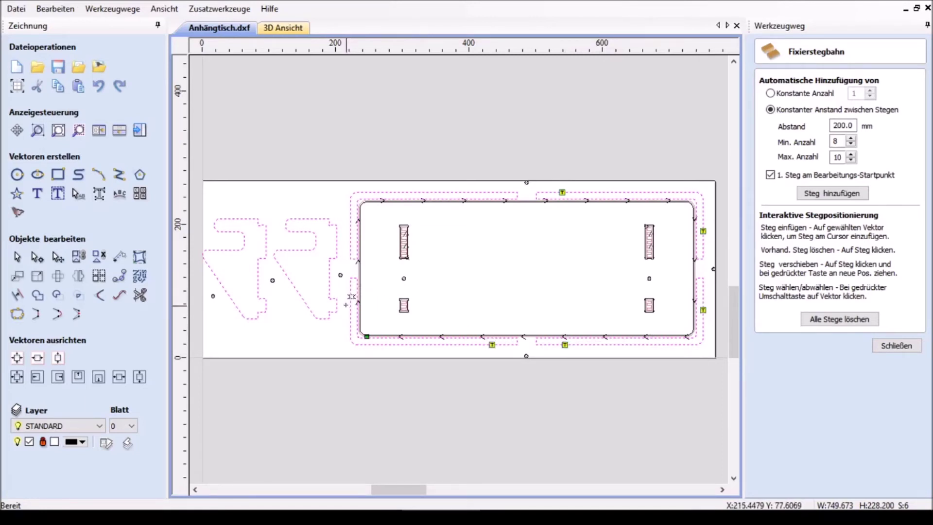
left_click(351, 307)
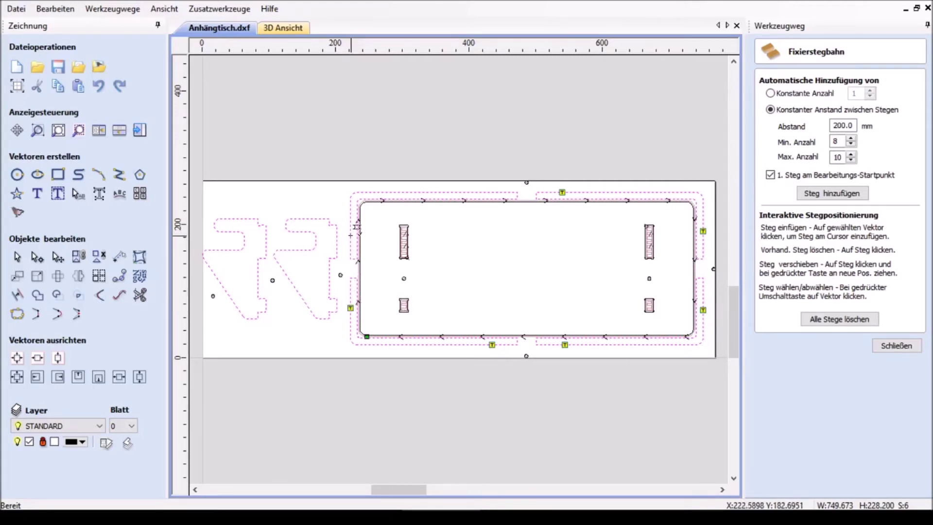
left_click(337, 237)
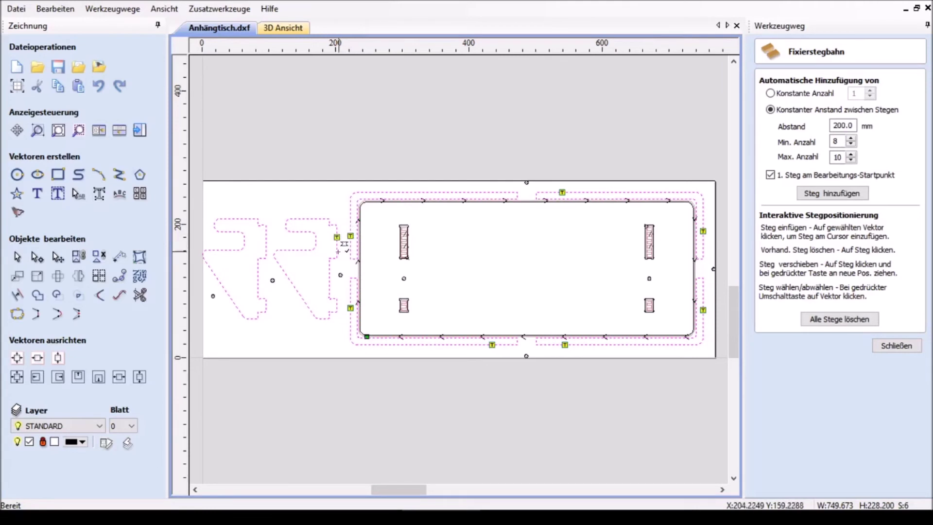
left_click(337, 304)
left_click(267, 306)
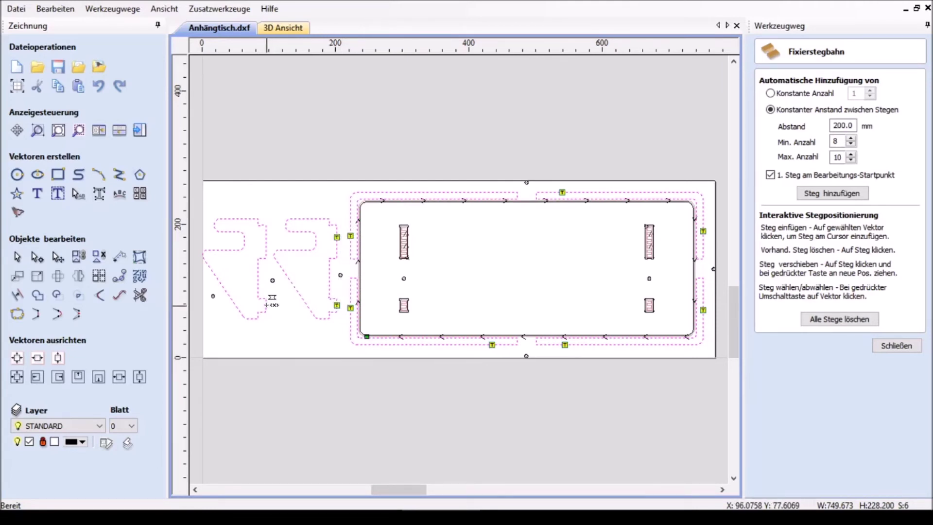
left_click(266, 241)
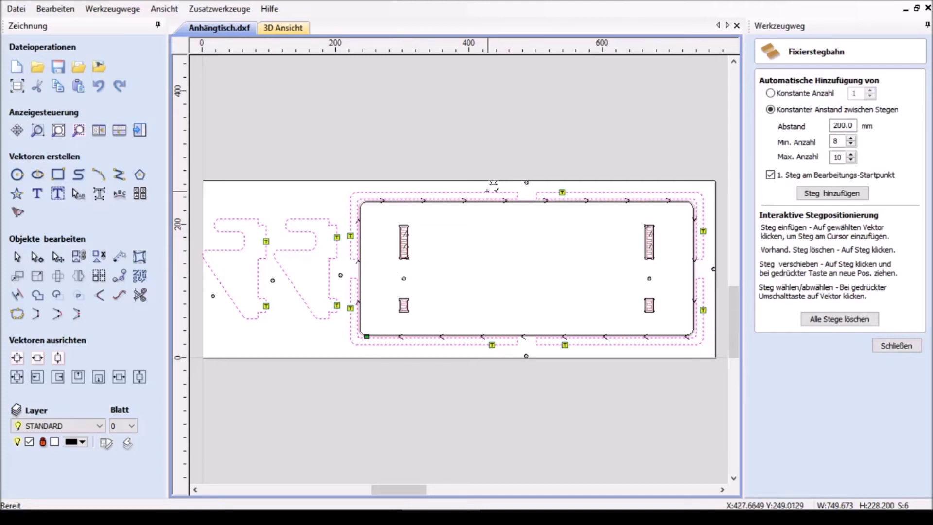
left_click(487, 191)
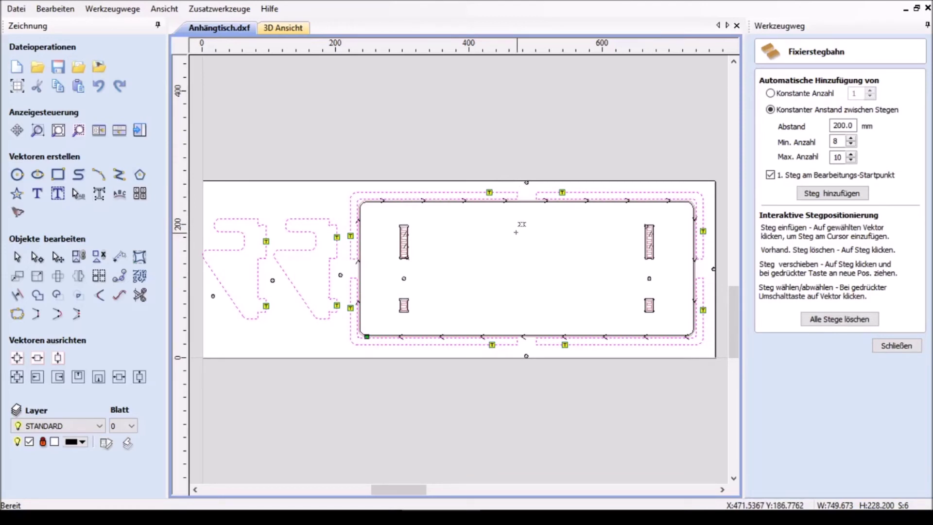
Set the tab length to 10 mm and calculate the Kontur 2 toolpath
left_click(883, 346)
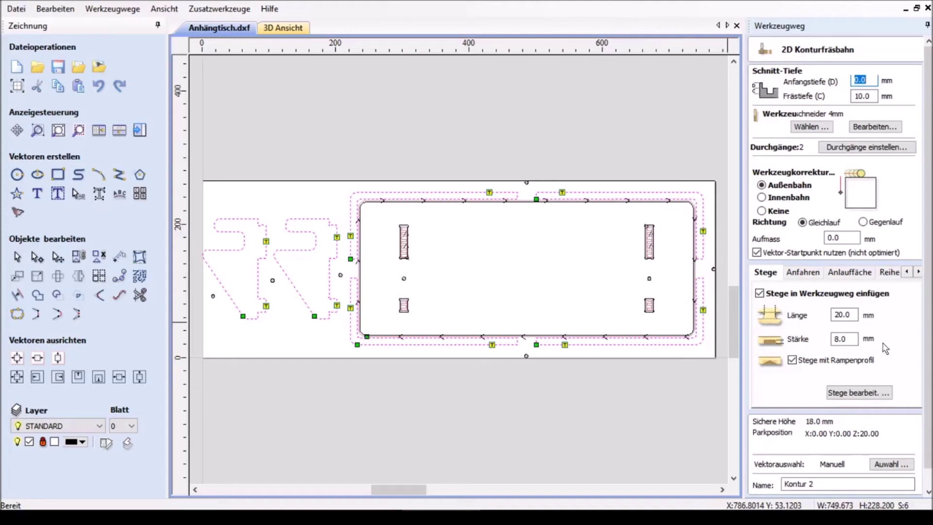
left_click(835, 314)
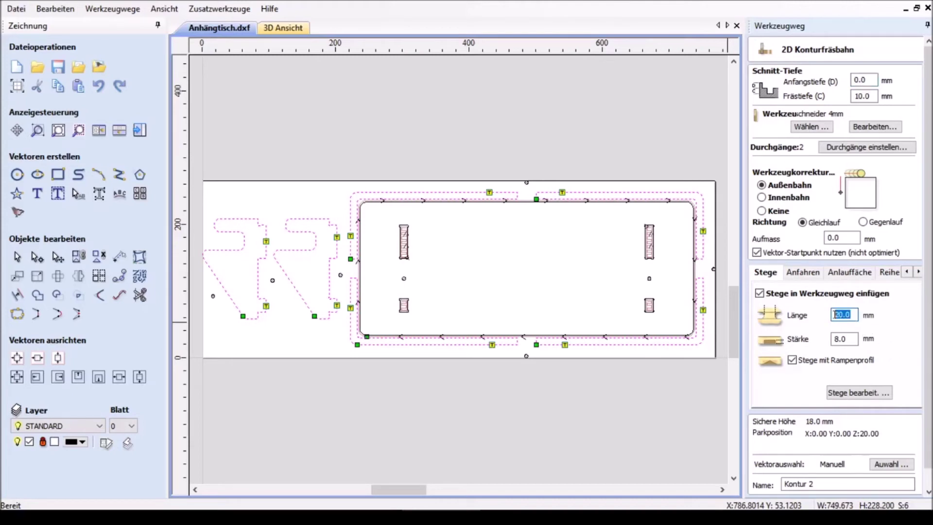
type("10")
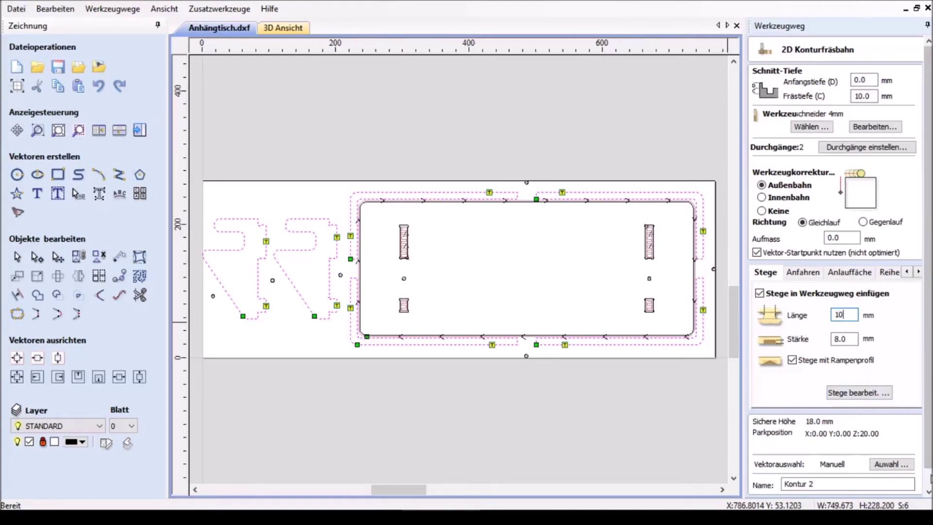
scroll(930, 469, "down", 1)
left_click(792, 488)
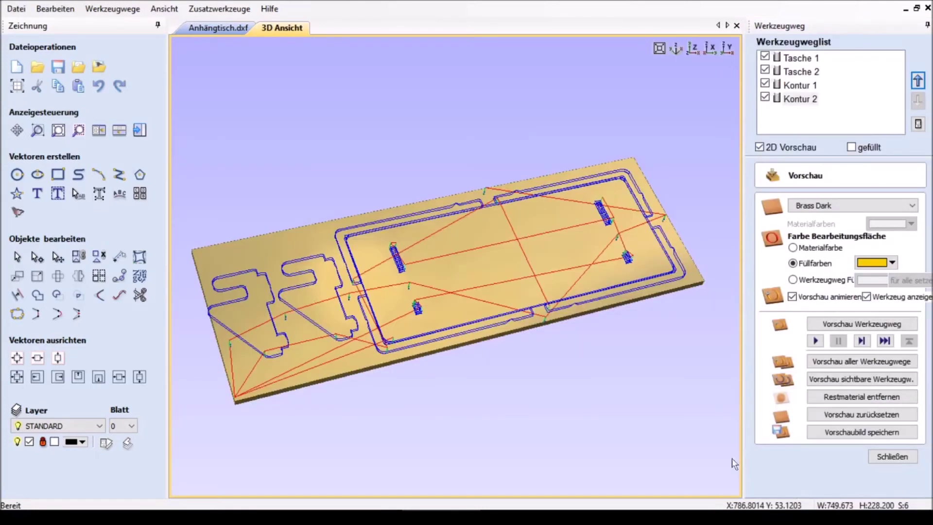
Orbit and zoom the 3D preview to inspect the tabbed contours of the whole plate
scroll(380, 338, "up", 5)
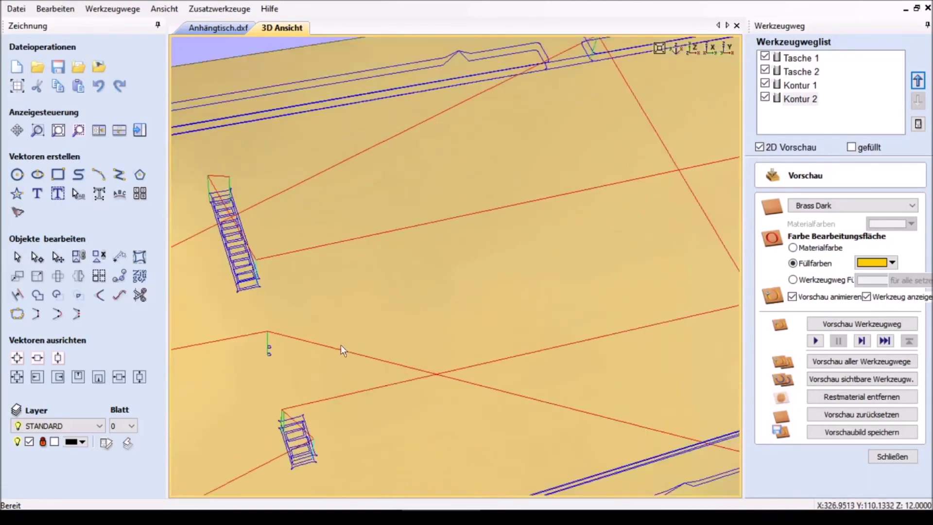
middle_click_drag(341, 360, 661, 182)
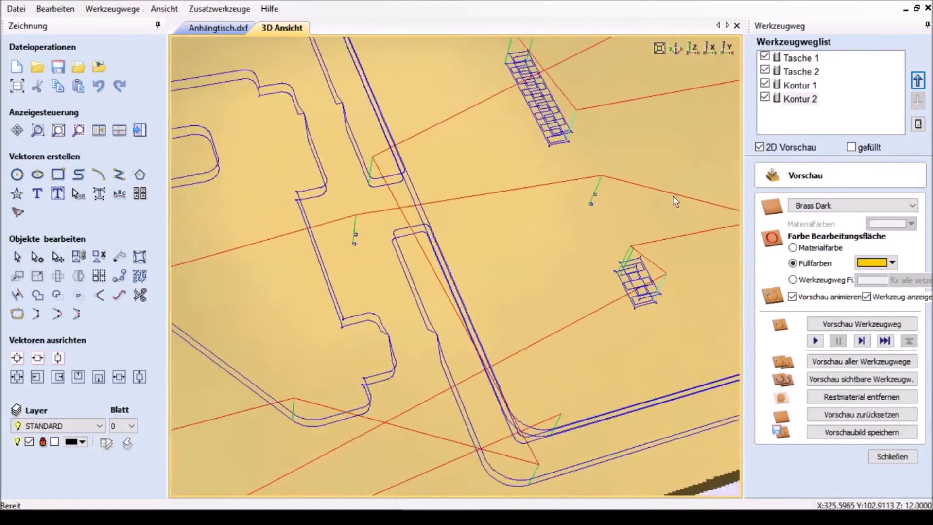
scroll(476, 281, "up", 2)
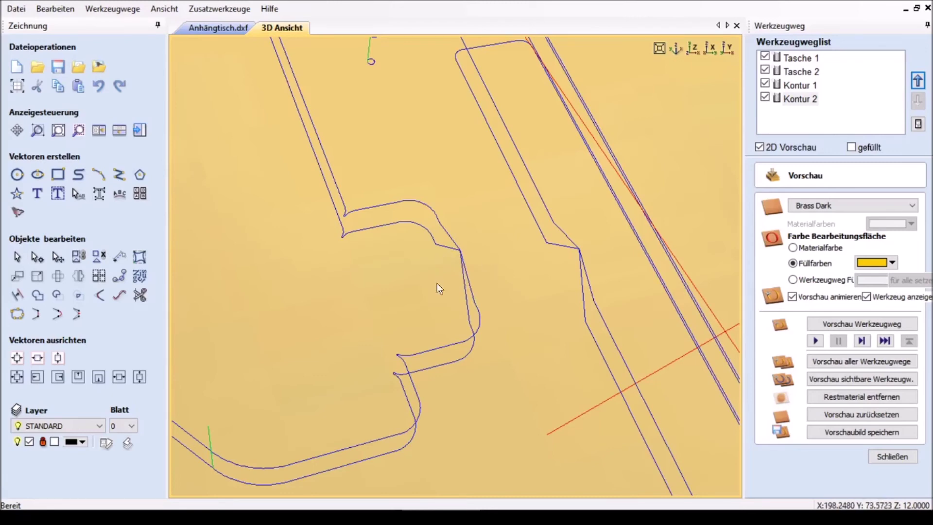
middle_click_drag(506, 306, 489, 263)
scroll(489, 265, "down", 2)
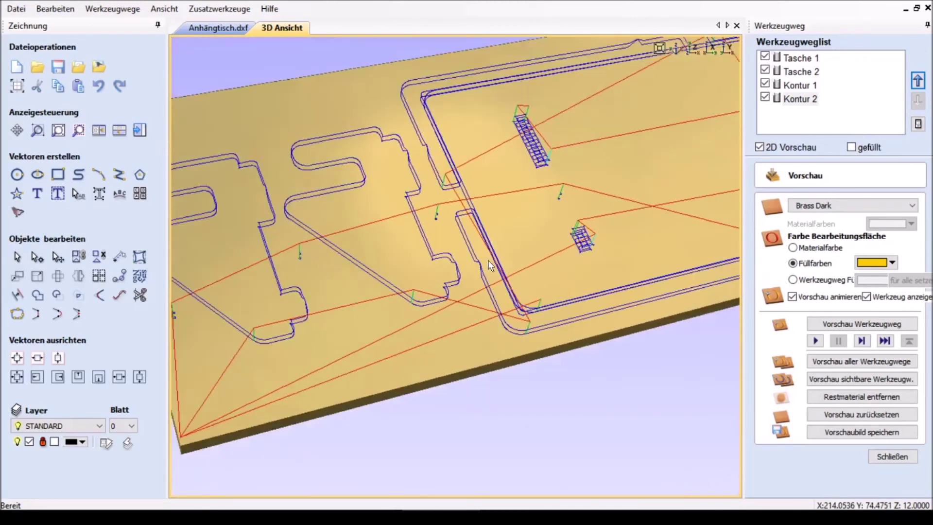
scroll(488, 265, "down", 3)
scroll(489, 265, "down", 3)
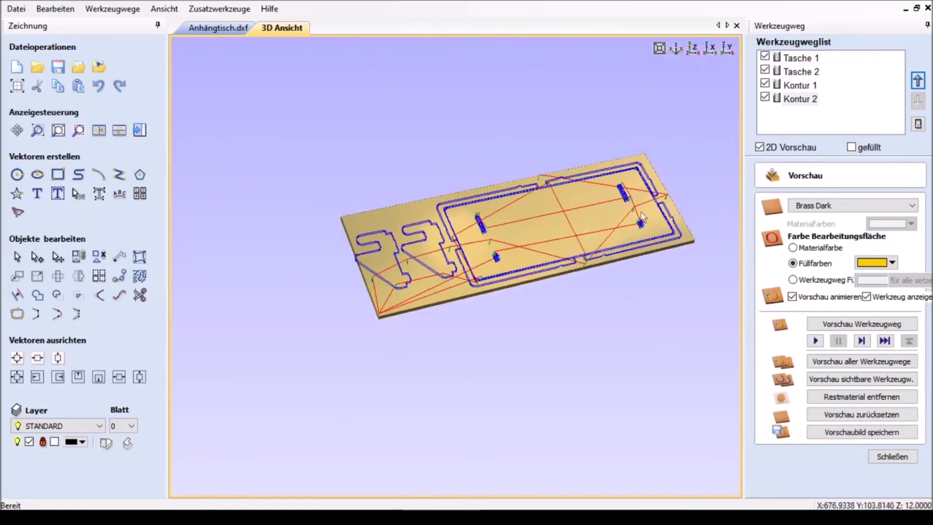
scroll(643, 217, "up", 3)
scroll(642, 218, "down", 3)
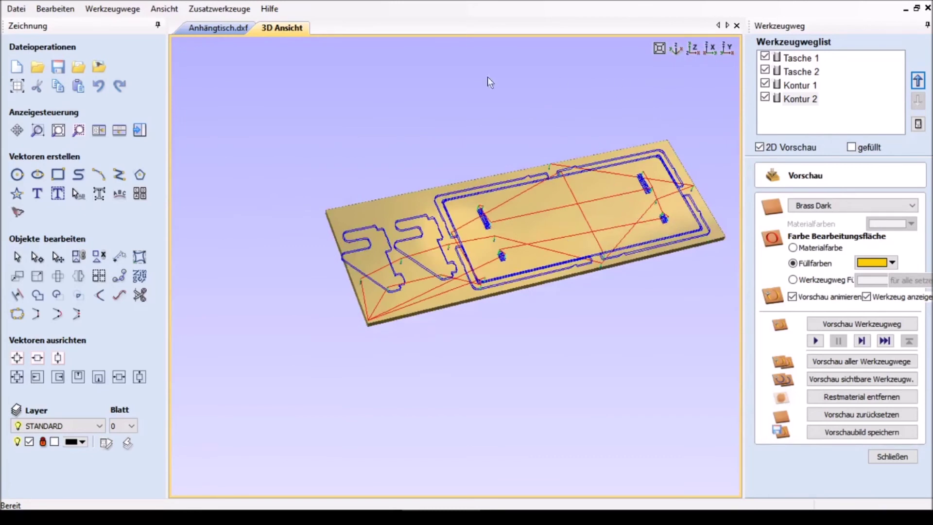
Return to the Anhängtisch.dxf 2D drawing and close the toolpath preview
left_click(239, 30)
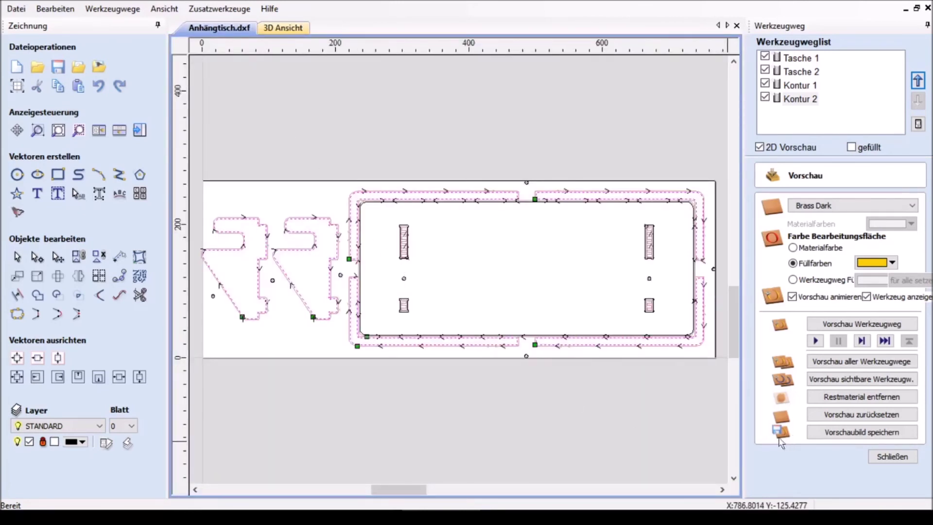
scroll(347, 307, "down", 1)
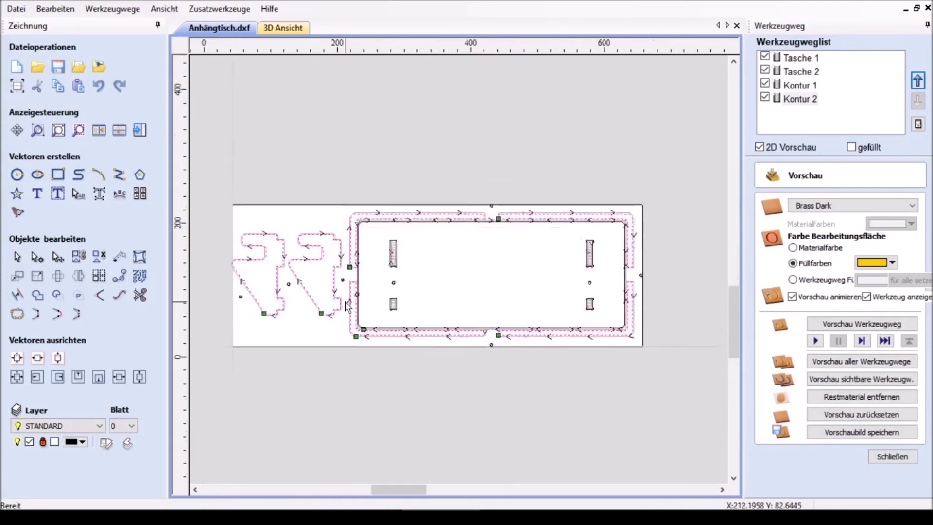
scroll(348, 306, "up", 5)
scroll(326, 316, "up", 2)
scroll(326, 316, "down", 8)
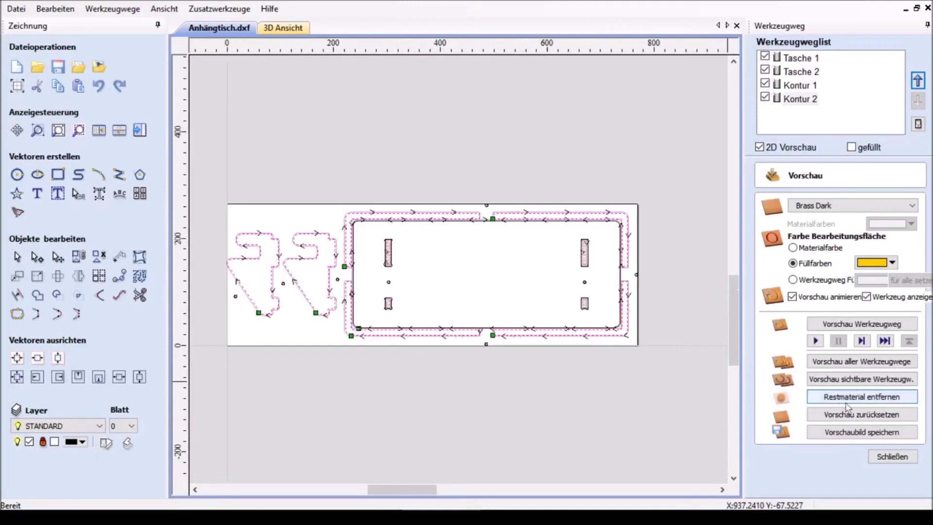
left_click(892, 457)
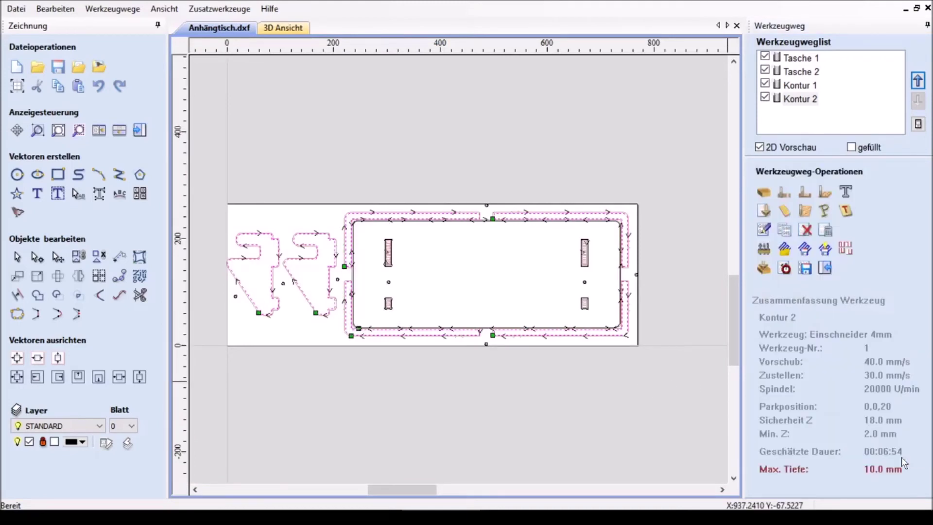
Save all four toolpaths in WinPC-NC format as Anhängtisch.nc
left_click(805, 268)
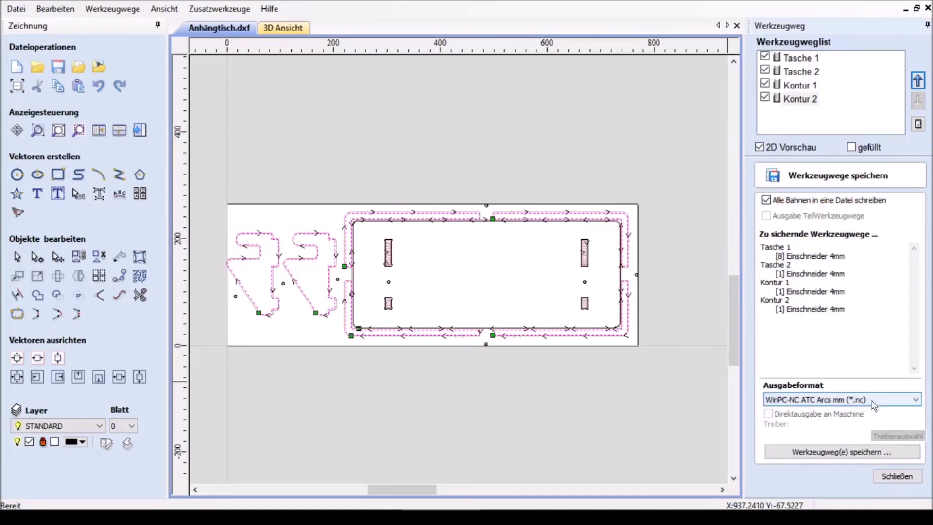
left_click(838, 454)
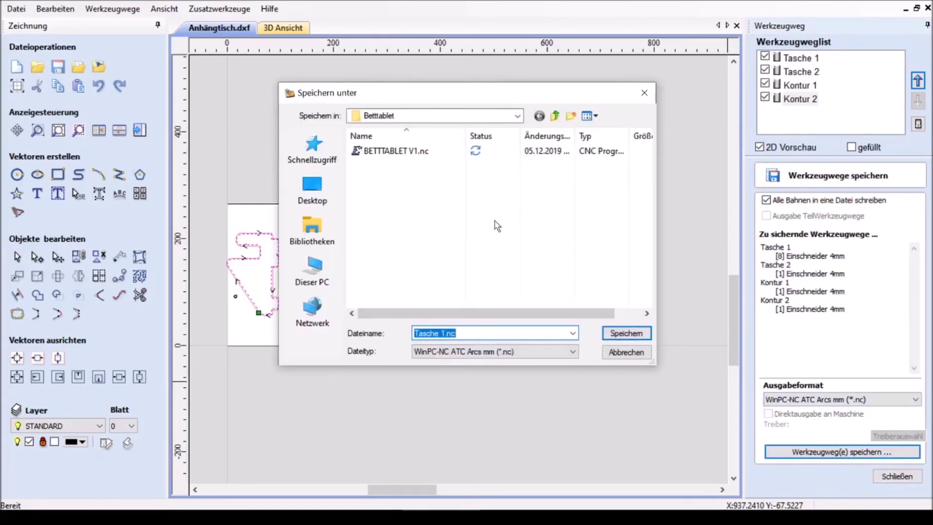
type("A")
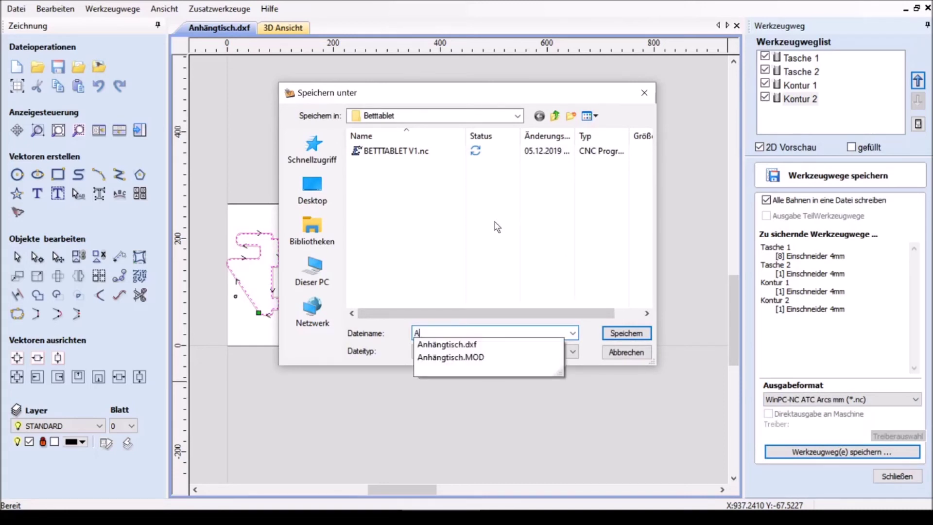
key("Down")
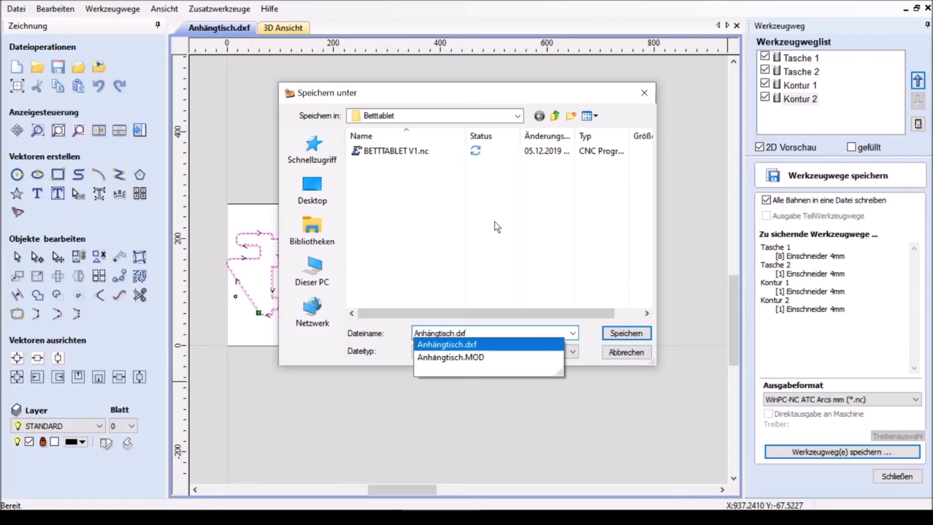
key("BackSpace")
key("BackSpace")
key("BackSpace")
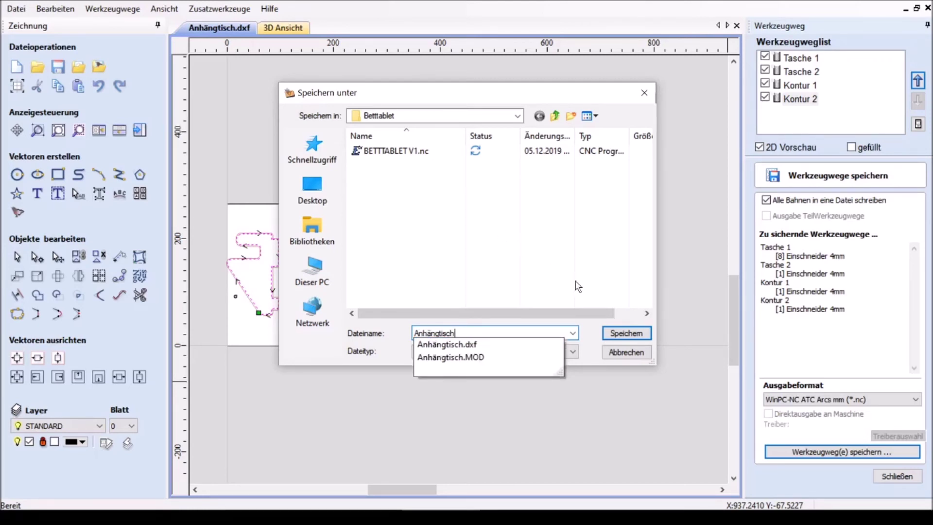
left_click(637, 338)
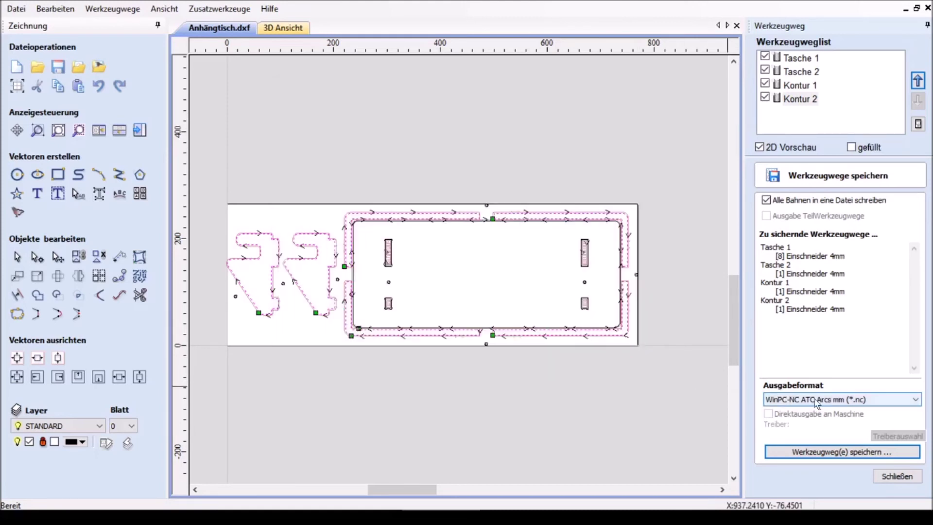
Recheck the save dialog without saving again, then bring WinPC-NC USB to the front
left_click(834, 452)
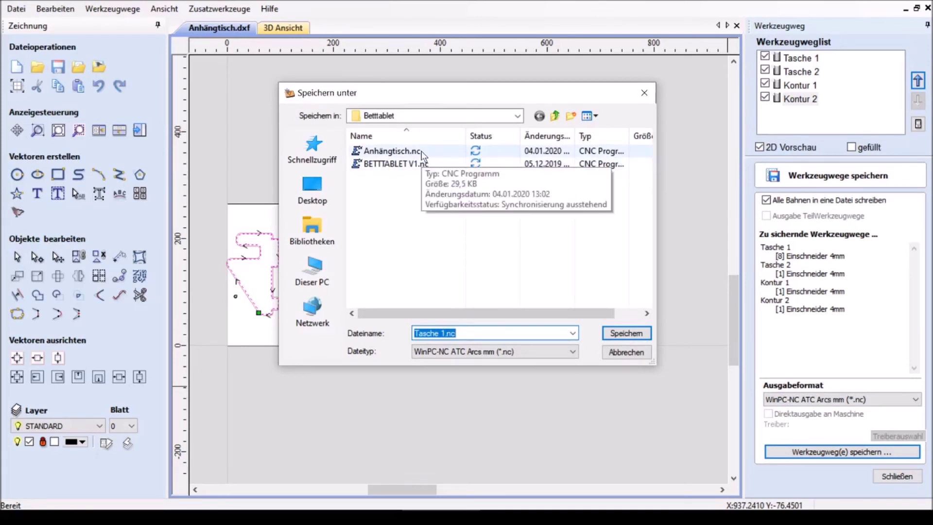
left_click(629, 353)
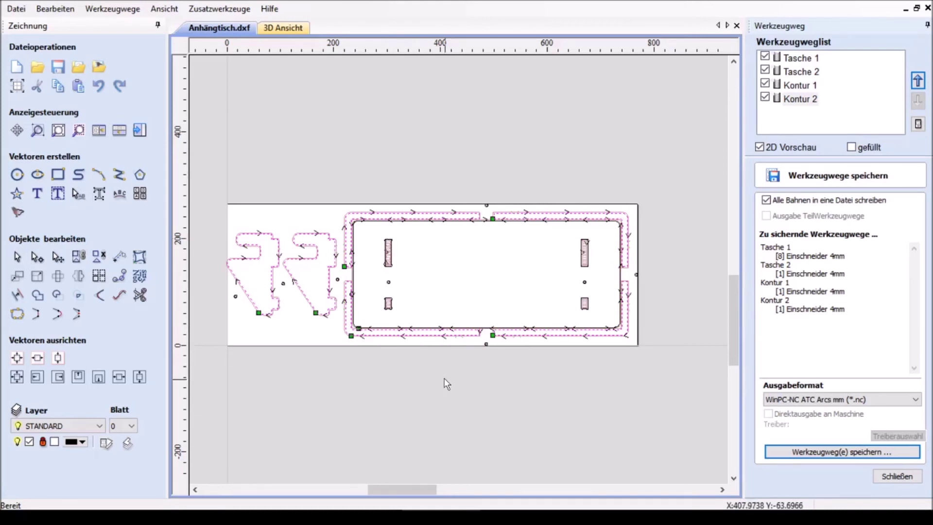
mouse_move(523, 515)
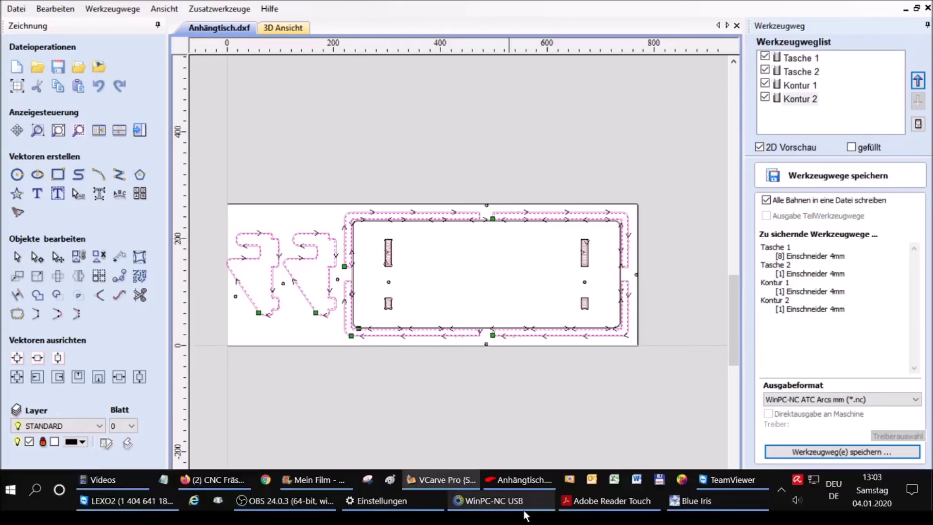
left_click(524, 506)
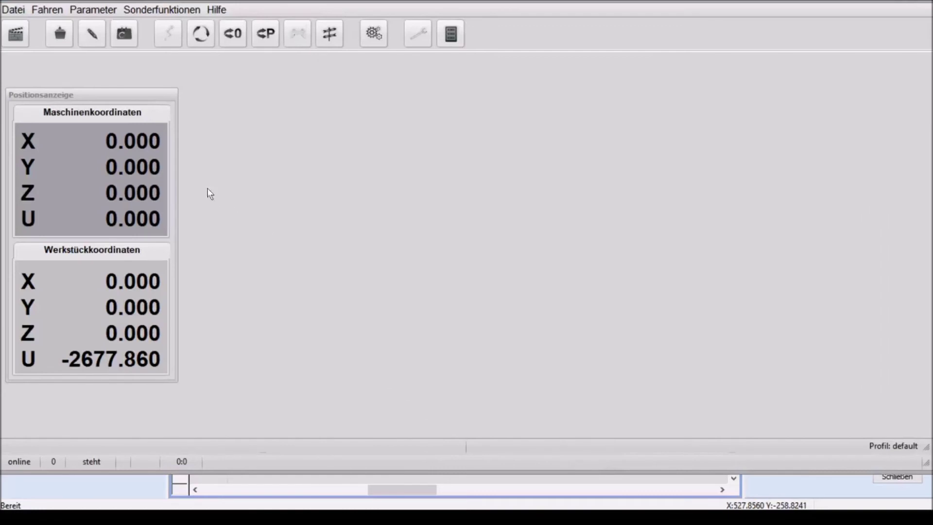
left_click(60, 34)
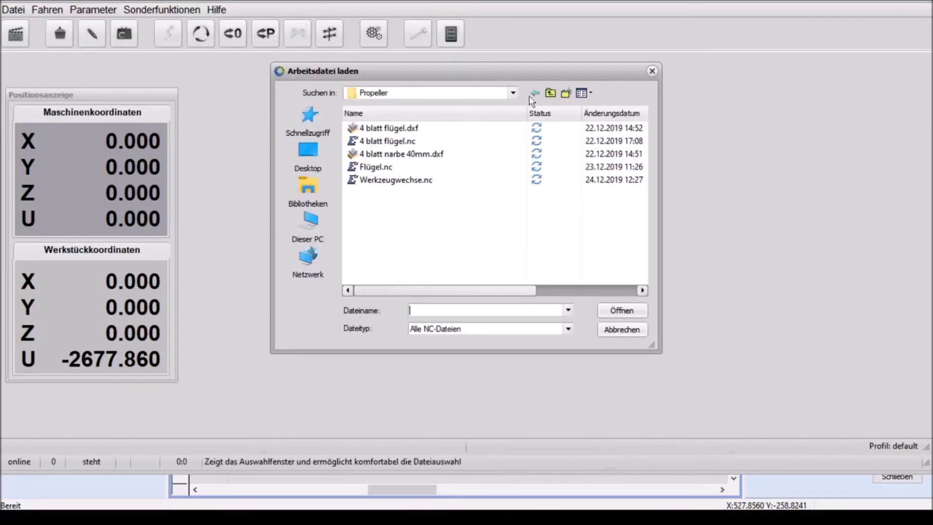
Load Anhängtisch.nc from MOD Temp > Betttablet and close the NC program listing
left_click(550, 93)
left_click(550, 93)
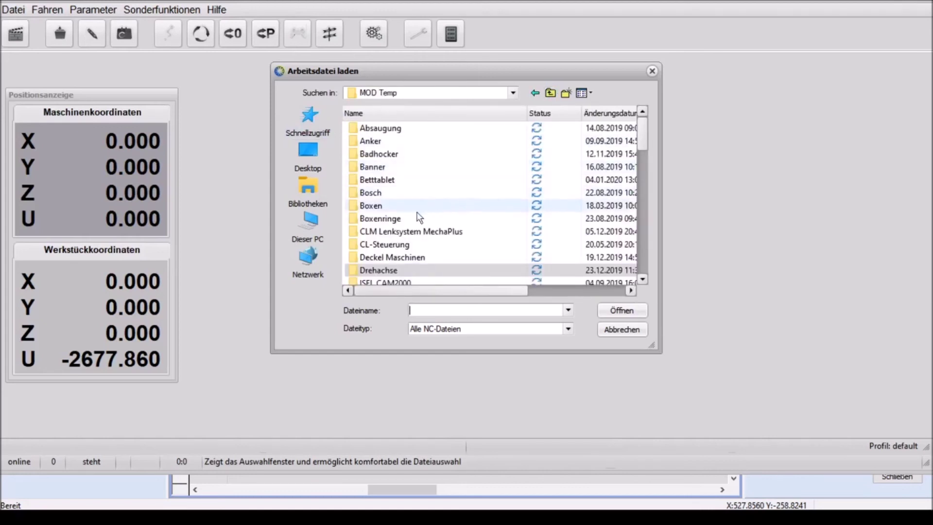
double_click(381, 180)
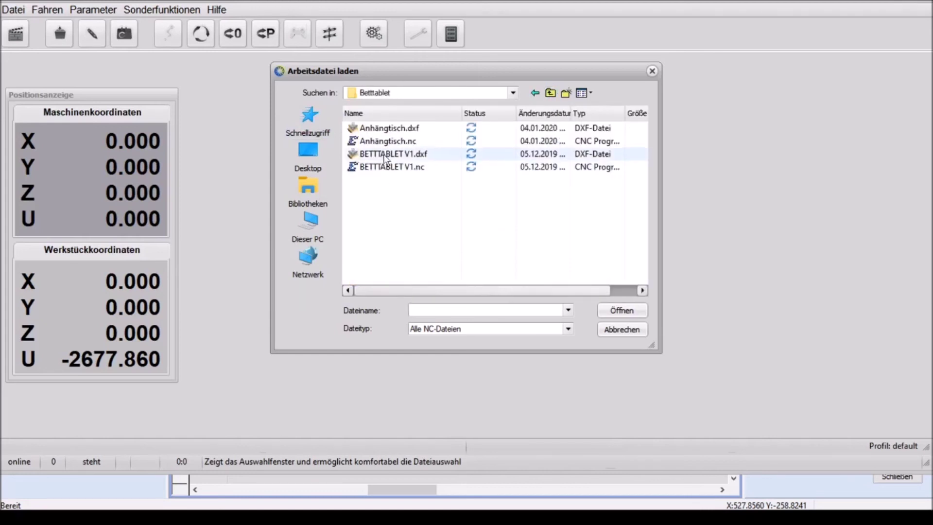
left_click(397, 144)
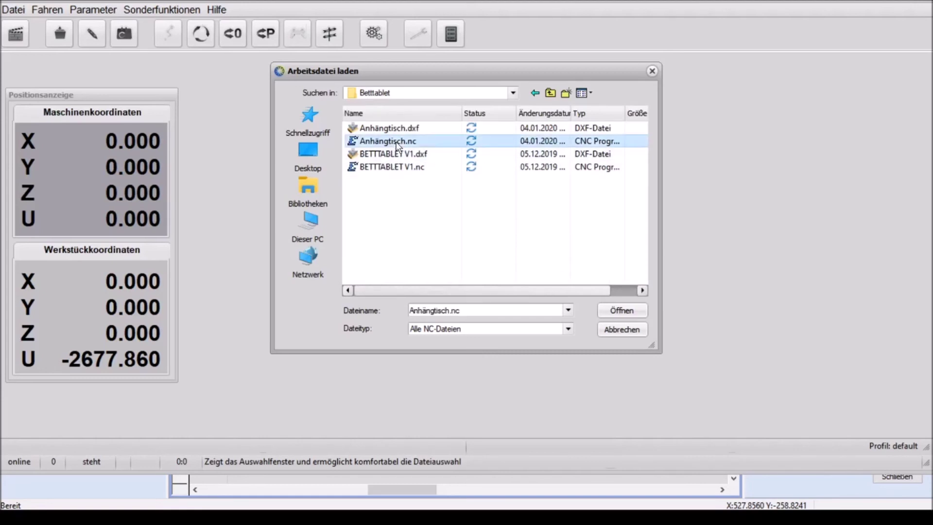
left_click(622, 311)
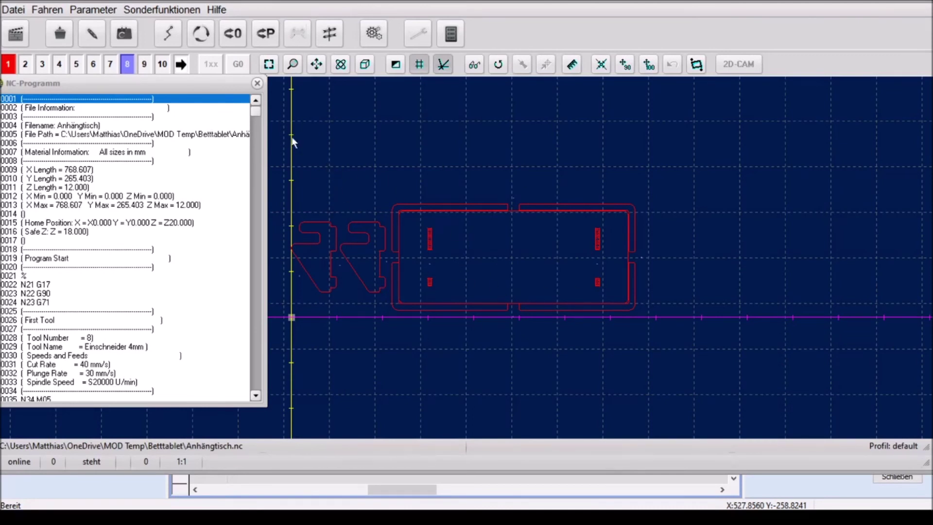
left_click(258, 83)
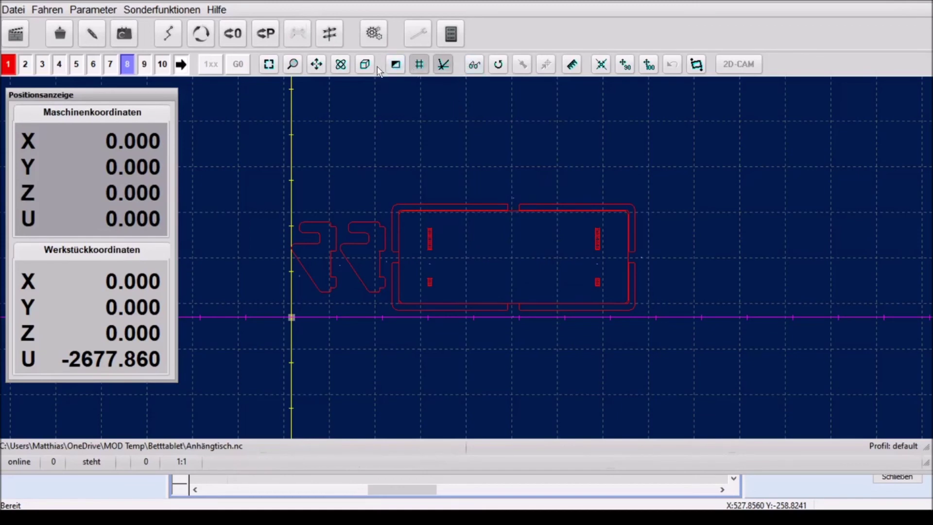
Tilt the toolpath view into 3D perspective and zoom in
left_click(340, 66)
left_click_drag(500, 255, 500, 220)
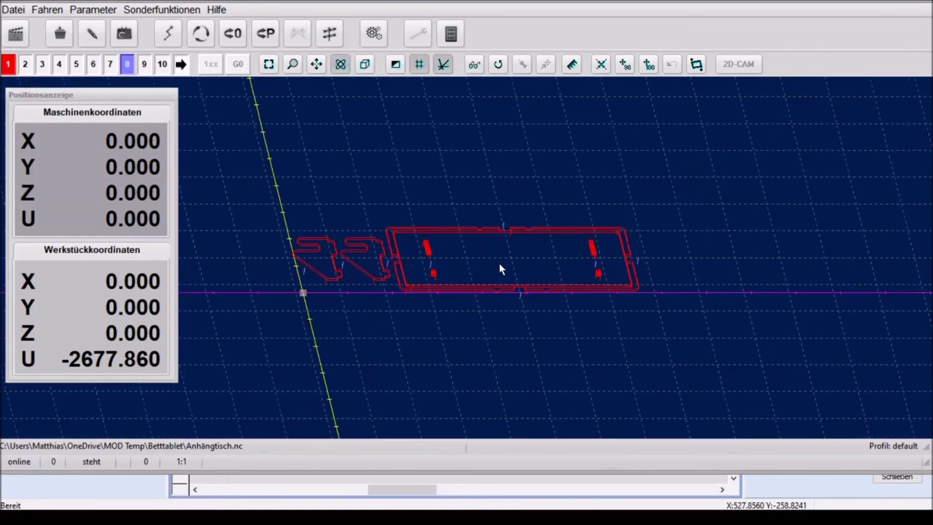
scroll(500, 266, "up", 2)
scroll(499, 282, "up", 1)
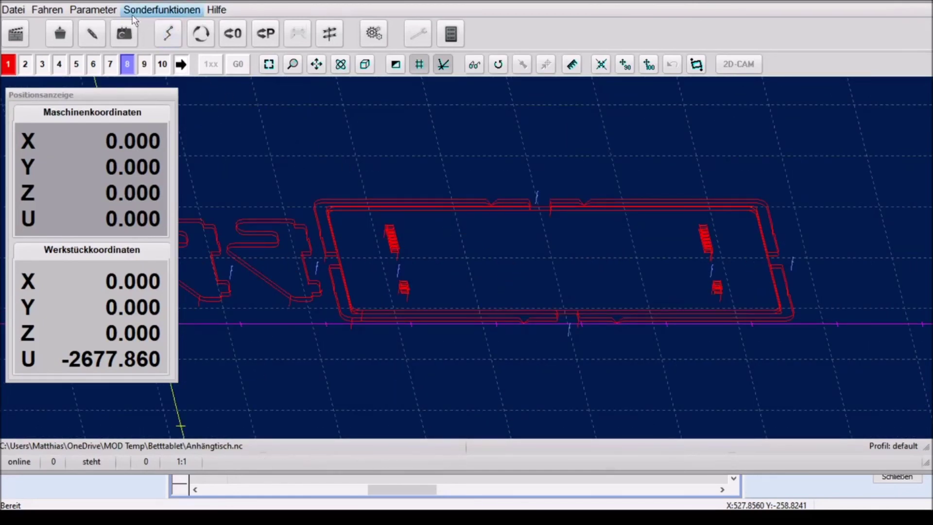
left_click(93, 10)
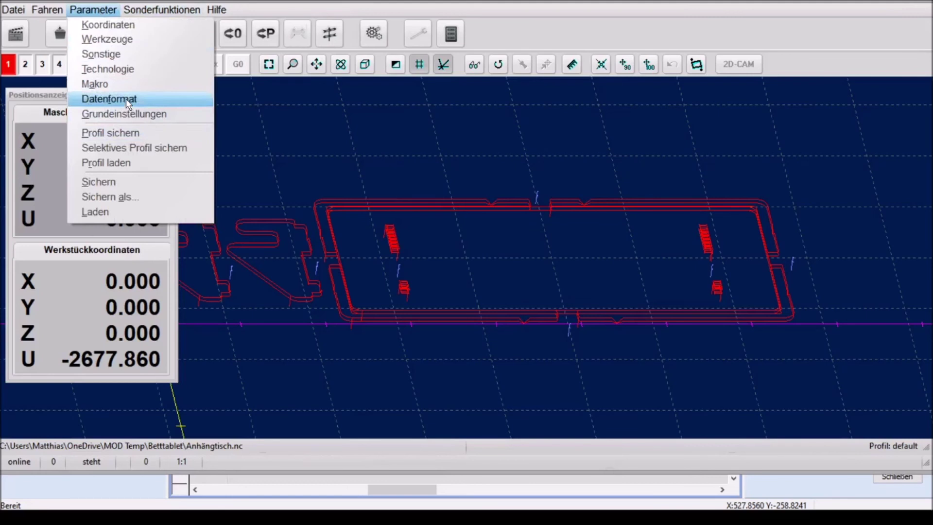
Enable Z-coordinate inversion in the data format parameters and save the profile
left_click(126, 99)
left_click(232, 172)
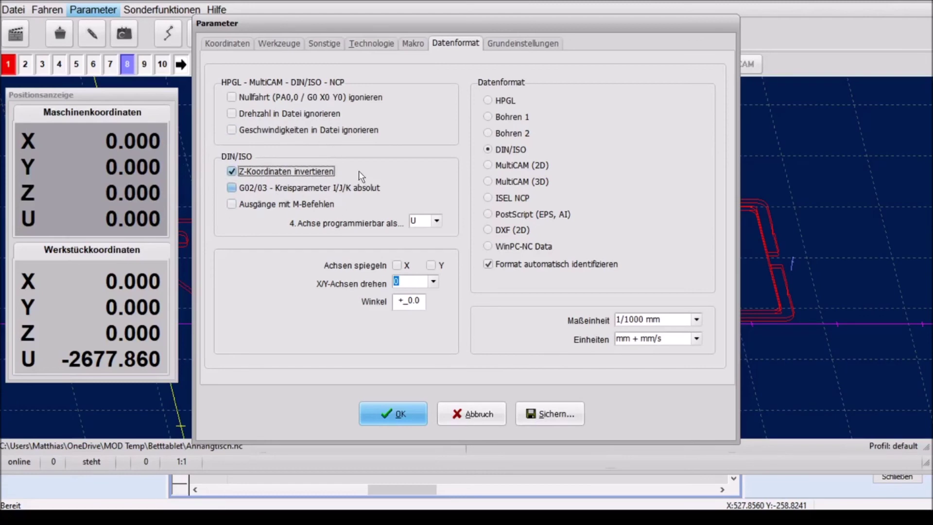
left_click(553, 413)
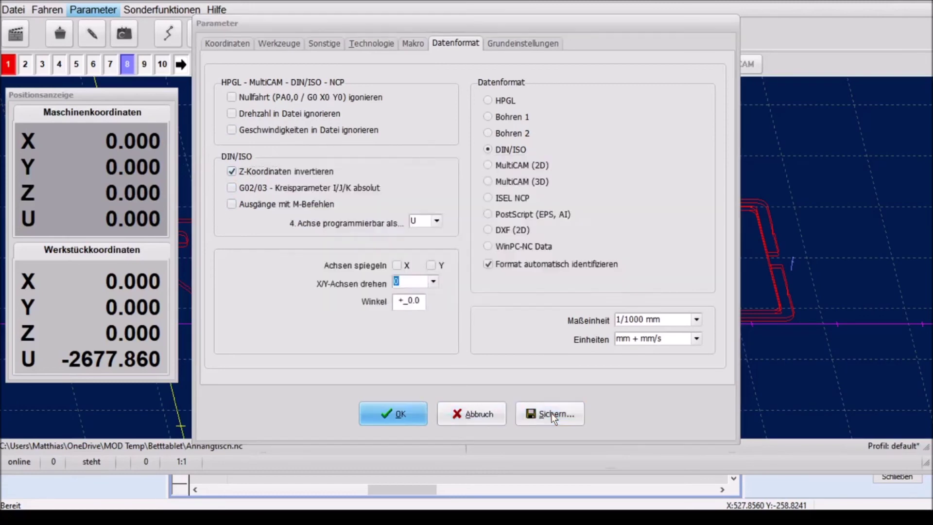
left_click(398, 415)
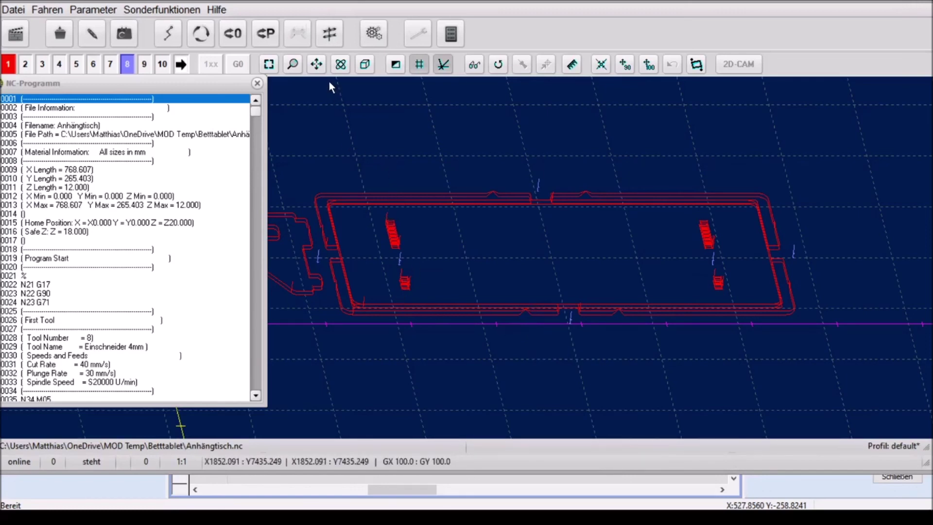
Tilt the toolpaths into 3D perspective and zoom to examine cuts and travel moves
left_click(340, 64)
left_click_drag(412, 275, 442, 277)
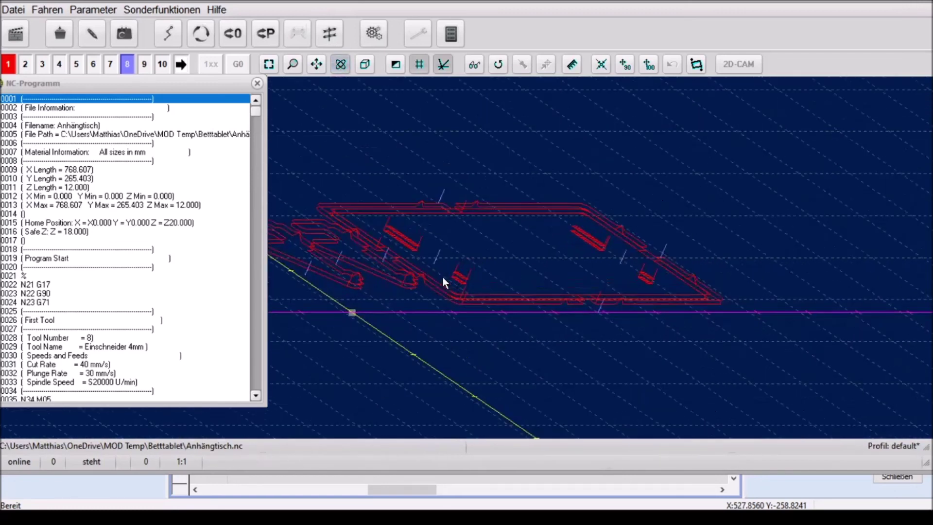
scroll(460, 278, "up", 2)
scroll(472, 270, "up", 2)
scroll(467, 275, "up", 2)
scroll(466, 283, "down", 1)
scroll(479, 266, "down", 2)
scroll(479, 264, "down", 2)
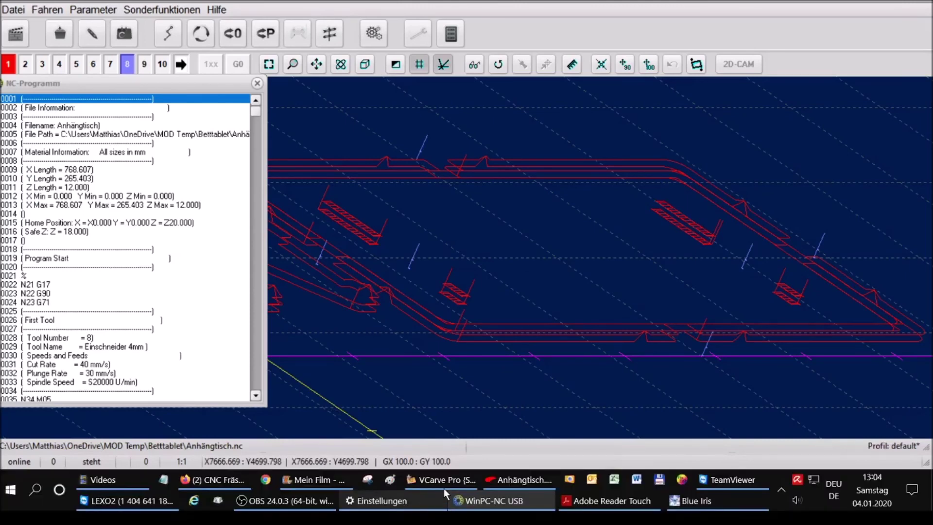
left_click(453, 481)
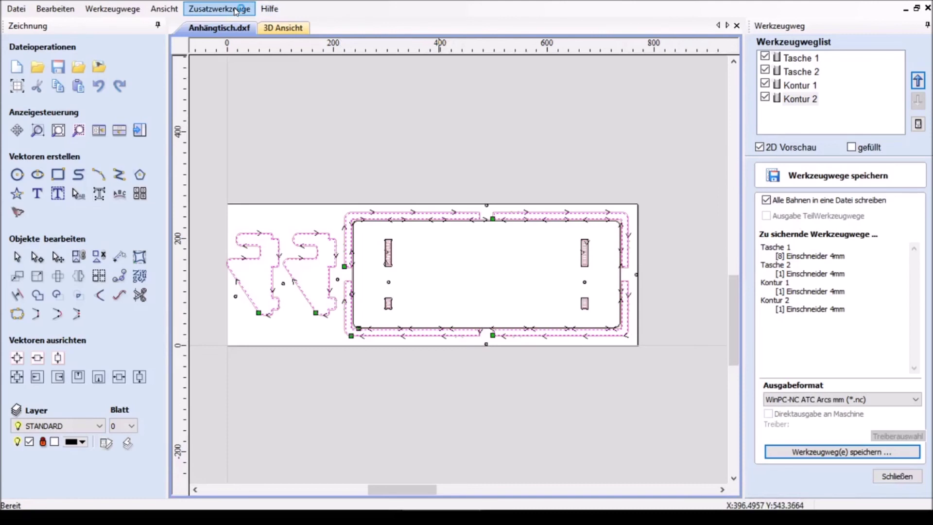
Raise the material clearance height Z1 from 6 to 30 mm, acknowledging the warnings
left_click(897, 476)
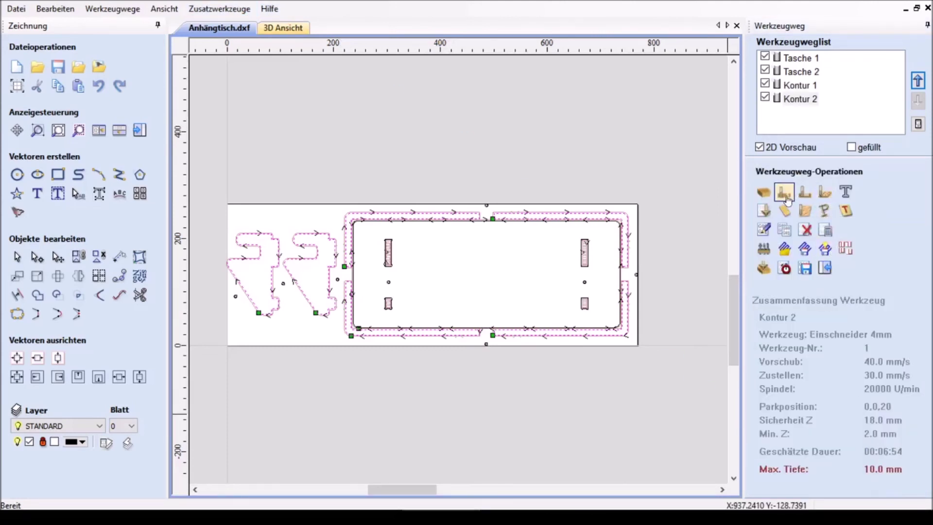
left_click(761, 196)
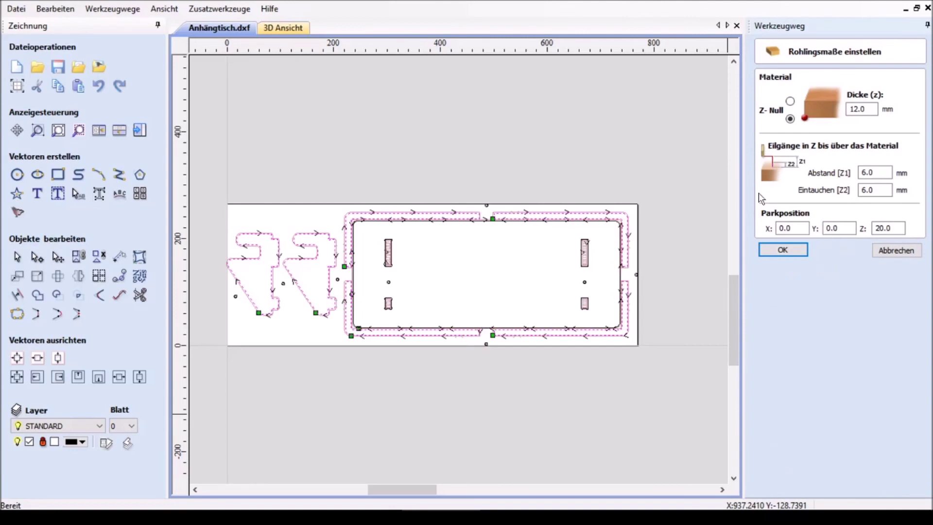
double_click(878, 172)
type("30")
left_click(879, 190)
left_click(794, 252)
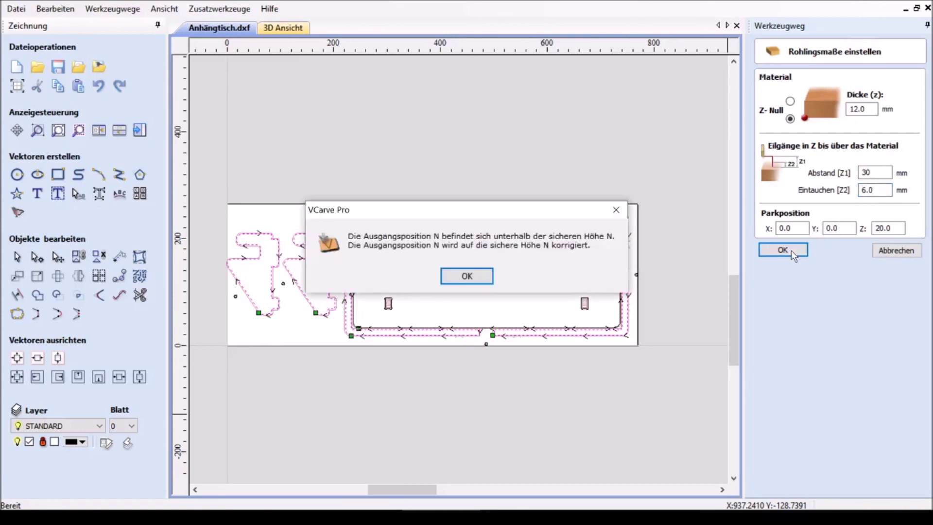
left_click(474, 281)
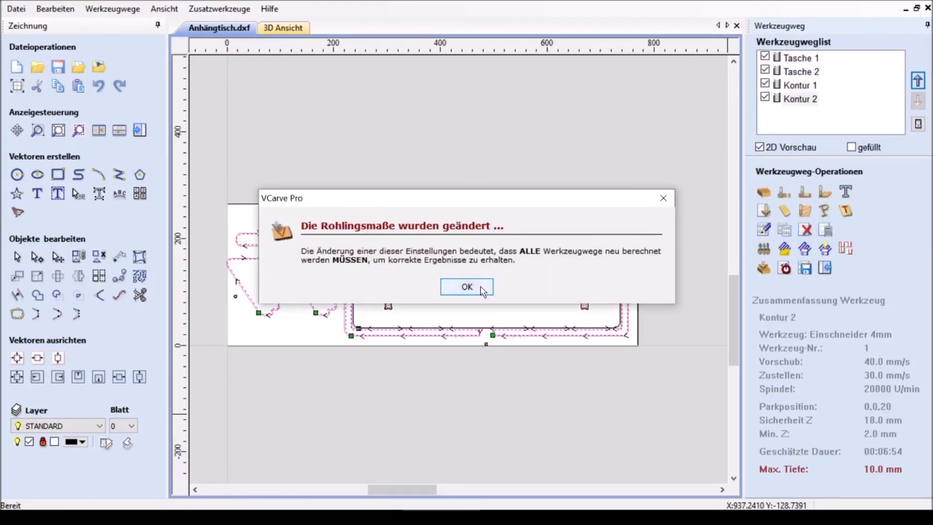
left_click(477, 286)
Recalculate all four toolpaths, giving a 42 mm safe Z
left_click(112, 8)
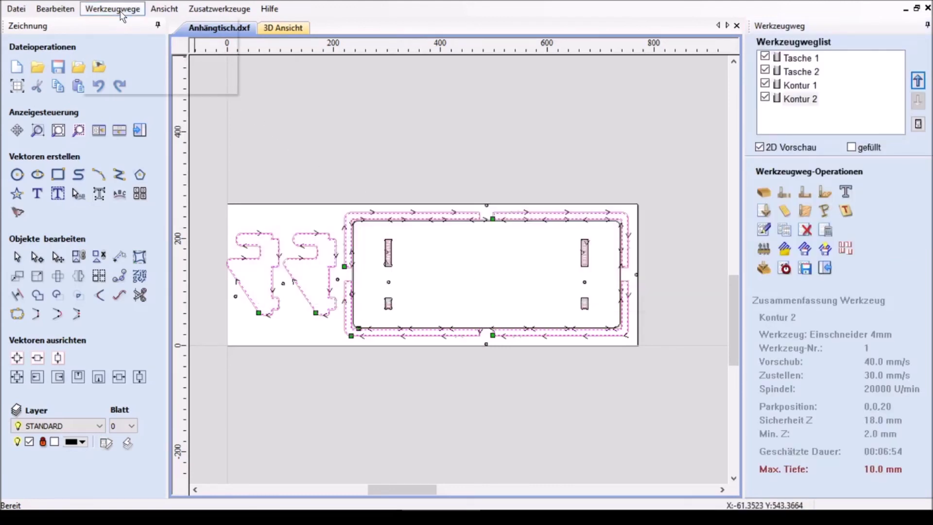
left_click(135, 39)
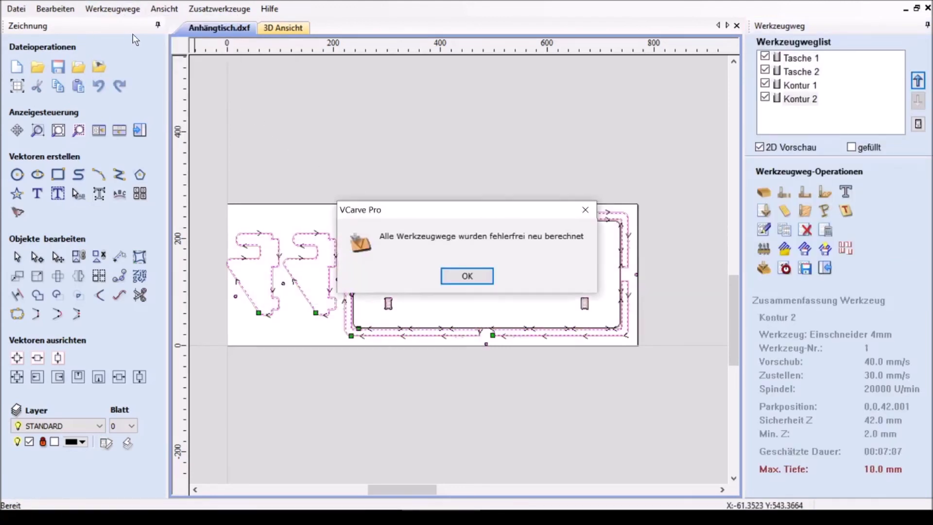
left_click(467, 276)
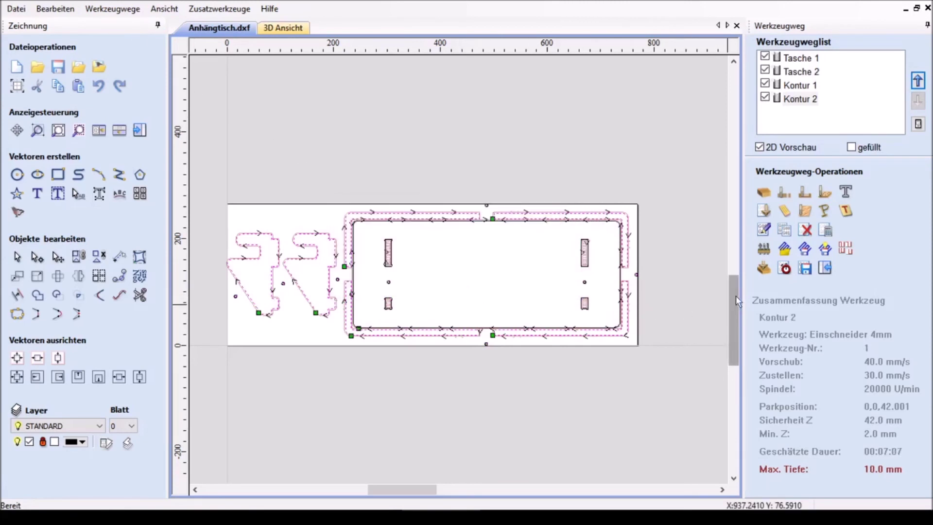
Overwrite Anhängtisch.nc with the recalculated toolpaths in WinPC-NC format
left_click(798, 276)
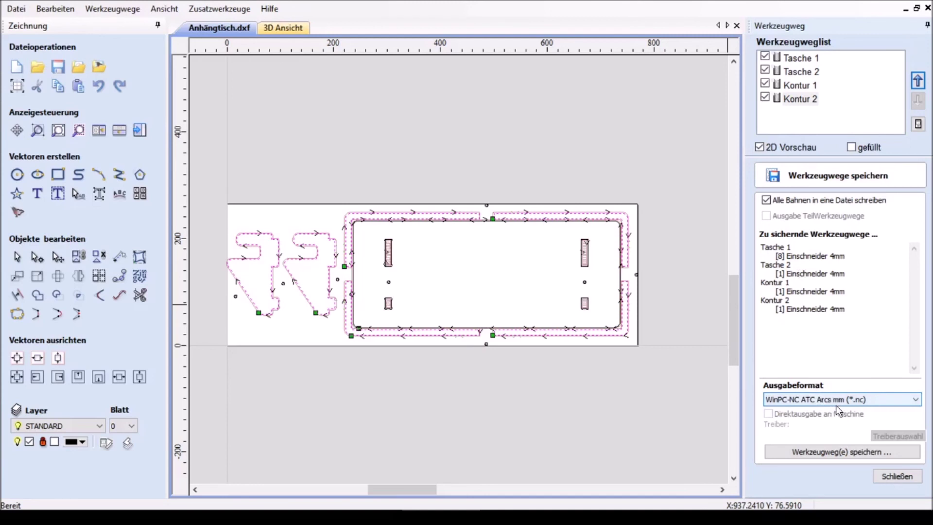
left_click(851, 454)
left_click(396, 151)
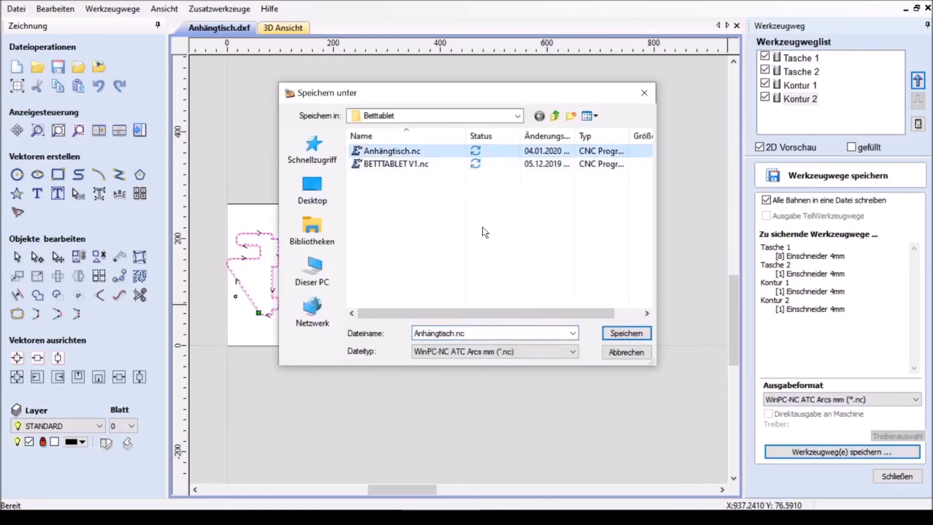
left_click(641, 340)
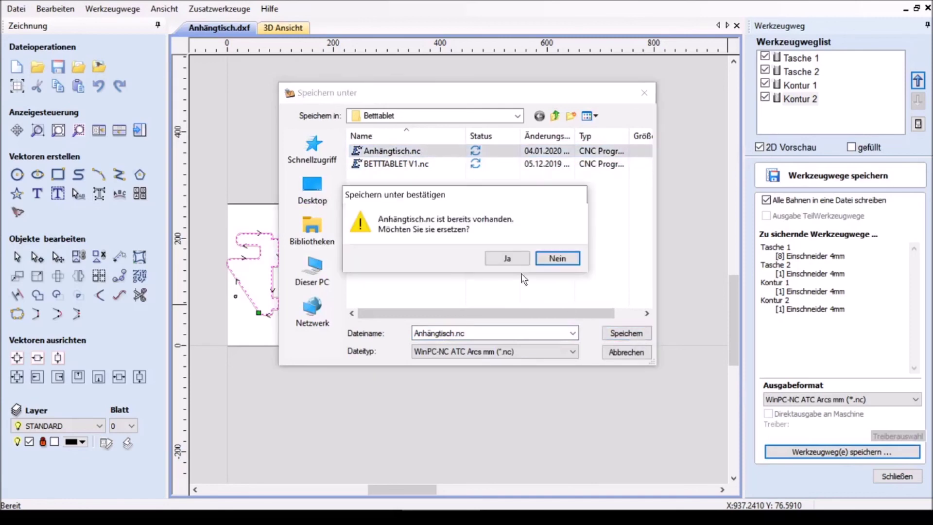
left_click(507, 258)
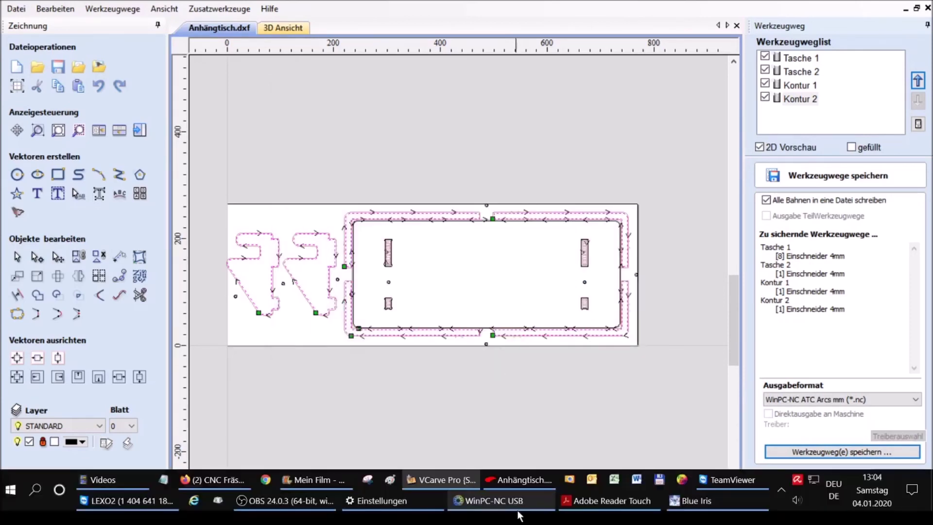
left_click(523, 500)
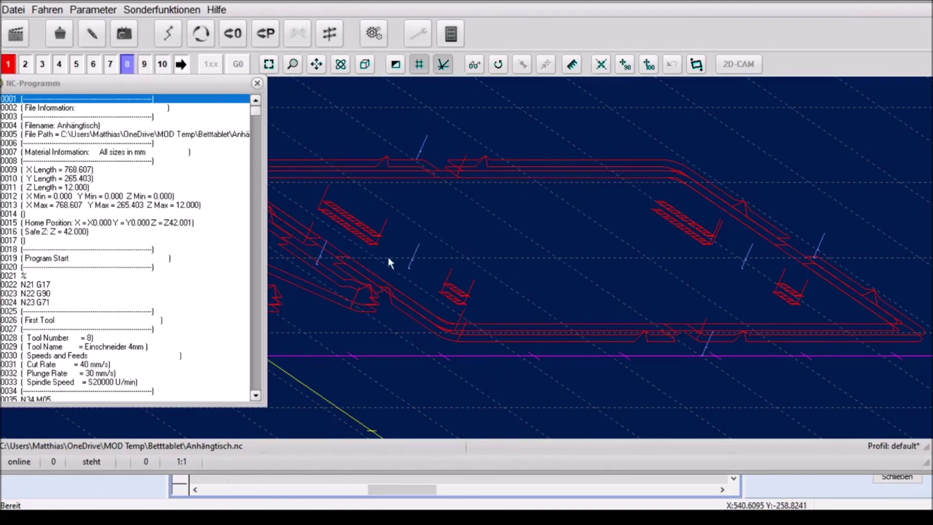
Reload the re-saved Anhängtisch.nc so the program shows Safe Z 42.000
left_click(62, 38)
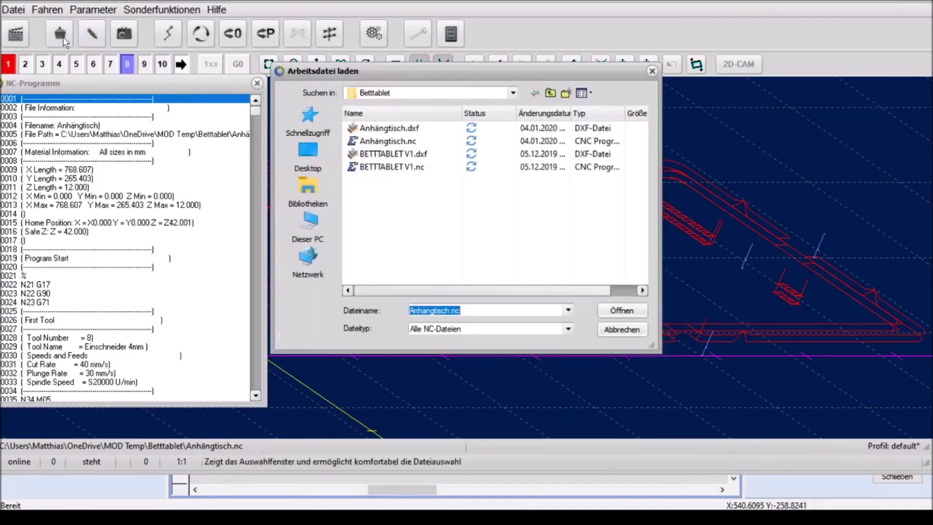
left_click(386, 141)
left_click(619, 313)
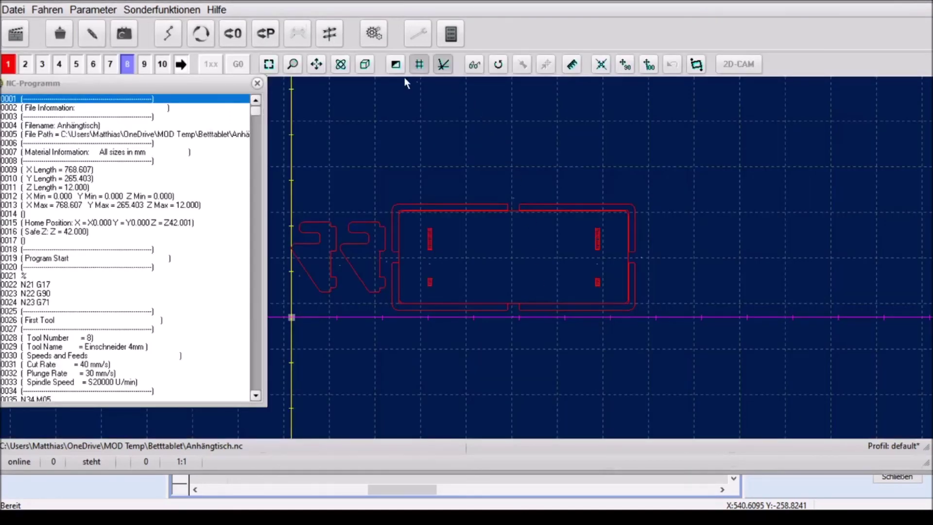
Orbit, pan and zoom the 3D view to inspect the frame, slot and bracket toolpaths
left_click(338, 68)
left_click_drag(429, 247, 517, 304)
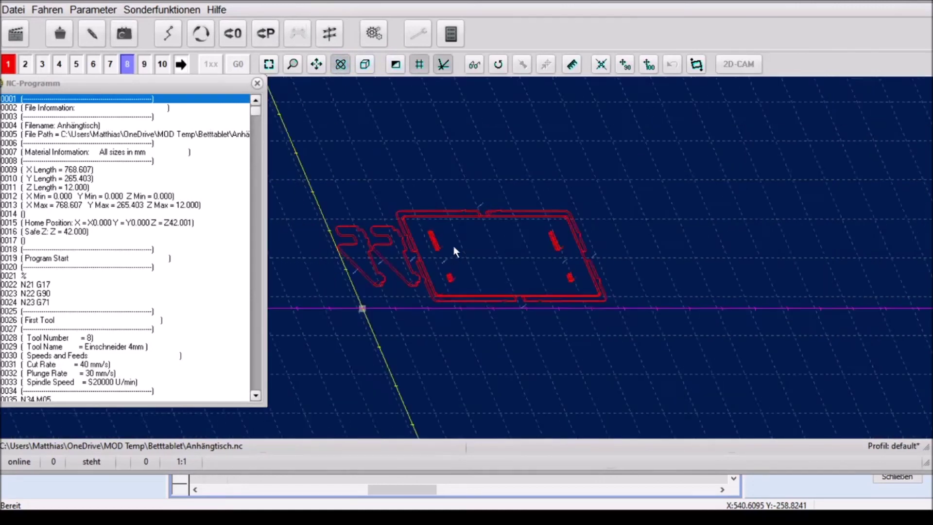
scroll(516, 302, "up", 2)
scroll(512, 303, "up", 2)
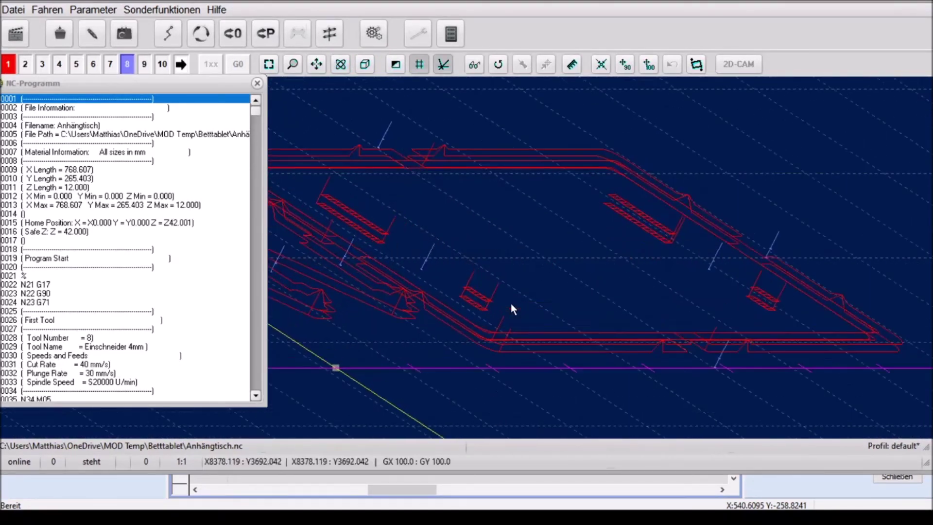
scroll(511, 298, "up", 3)
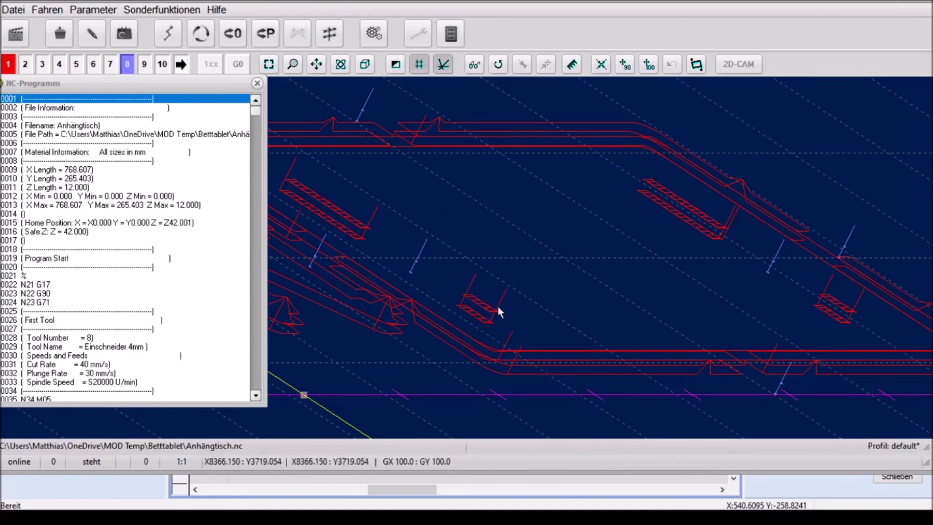
scroll(506, 295, "down", 2)
scroll(501, 295, "down", 2)
scroll(500, 295, "down", 2)
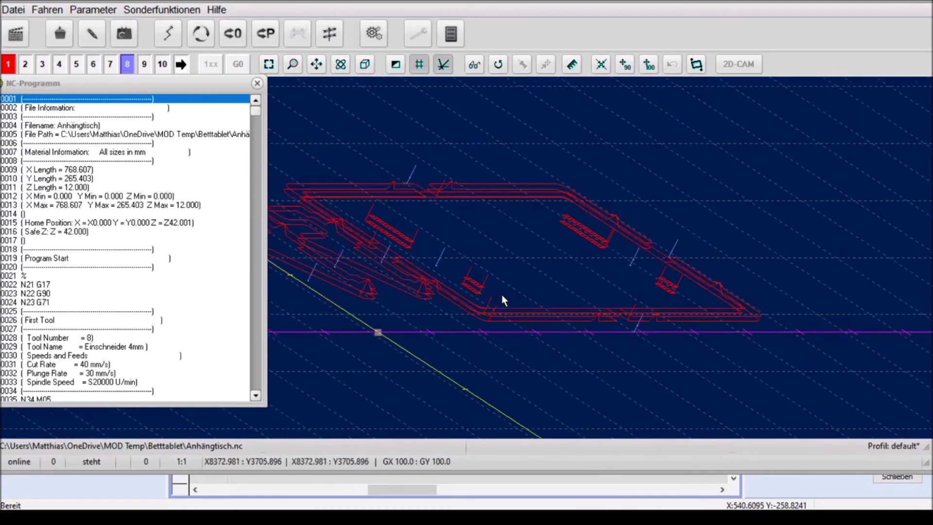
middle_click_drag(528, 291, 629, 311)
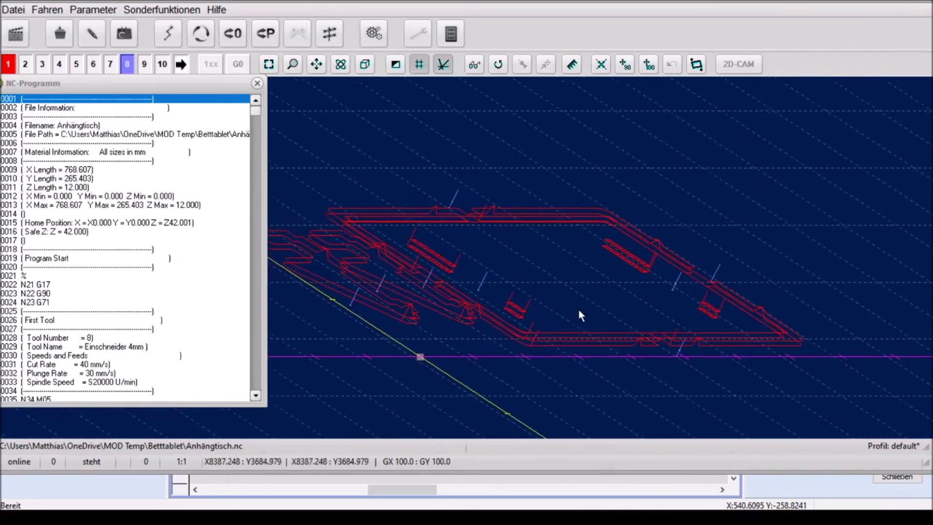
scroll(615, 301, "up", 1)
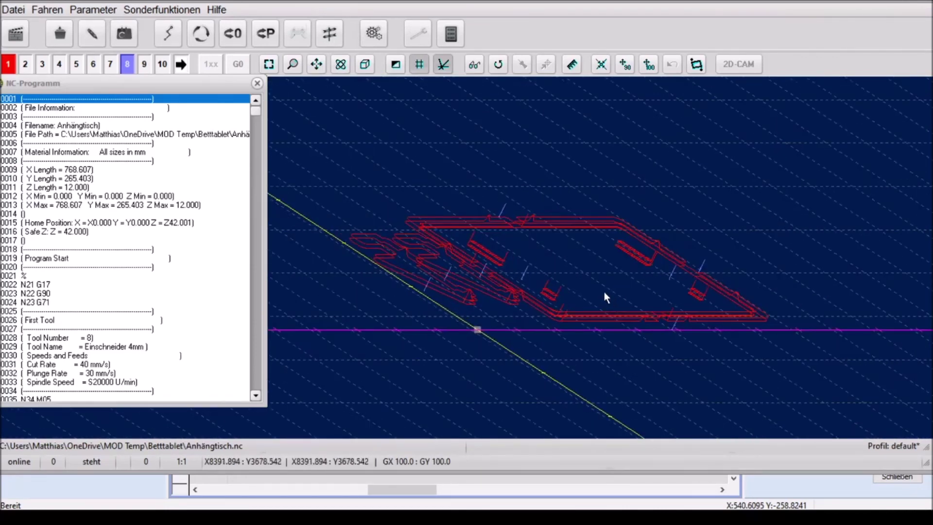
scroll(603, 291, "up", 1)
scroll(599, 295, "up", 1)
scroll(596, 287, "down", 1)
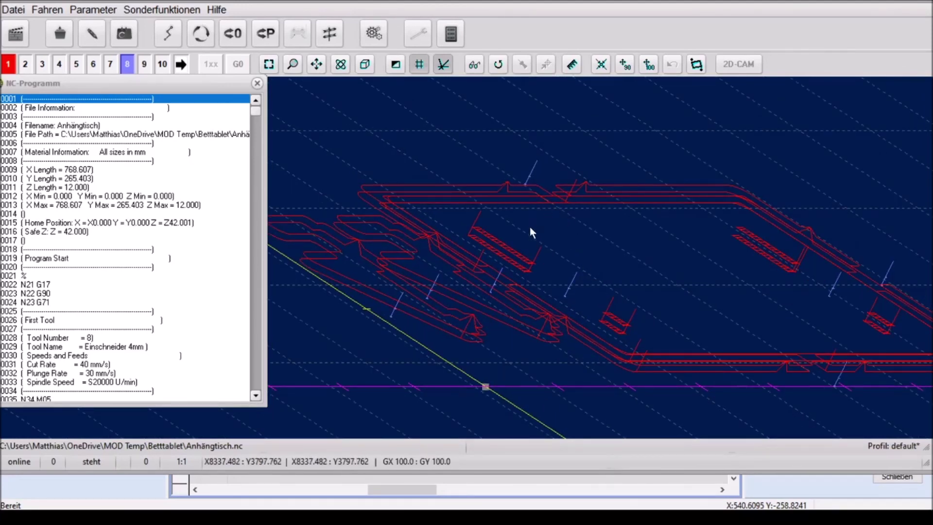
left_click(342, 67)
scroll(601, 238, "up", 2)
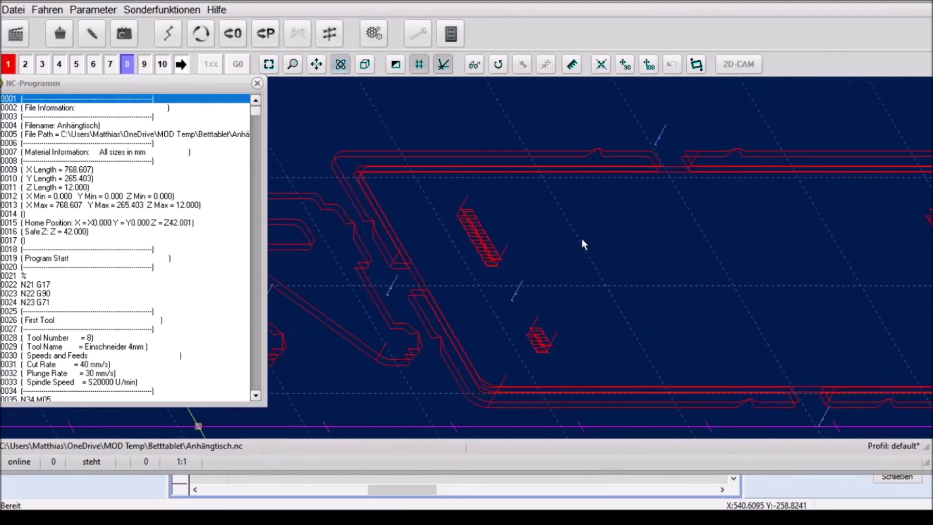